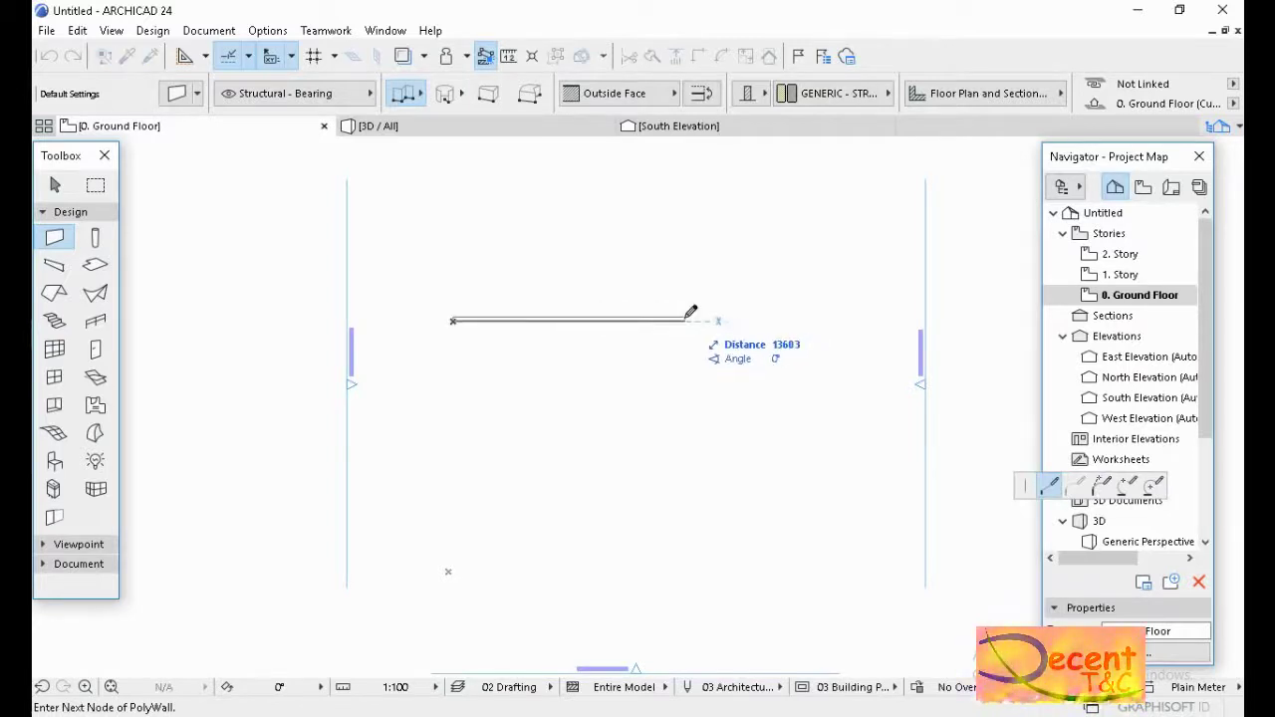
# Continue the polywall outline from its upper-left run, adding a 4000 segment across the top and a 2000 segment downward.
pyautogui.click(538, 320)
pyautogui.write('4000')
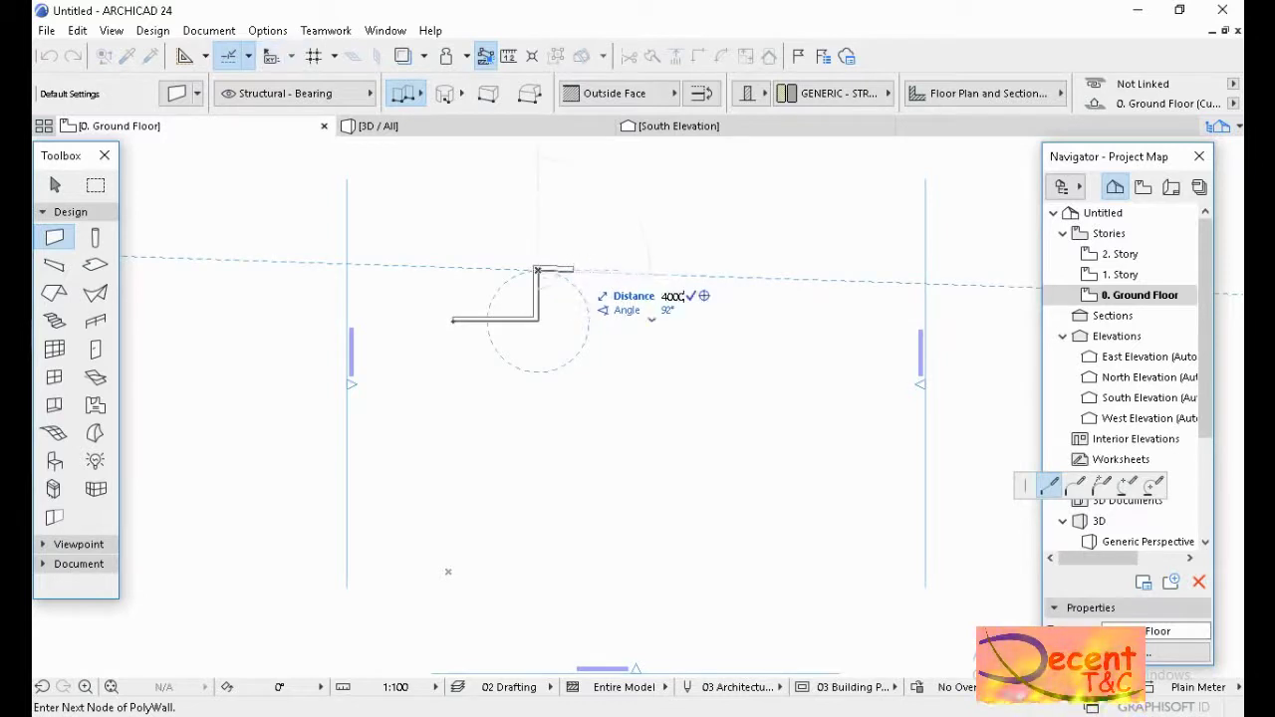
pyautogui.press('Return')
pyautogui.write('2000')
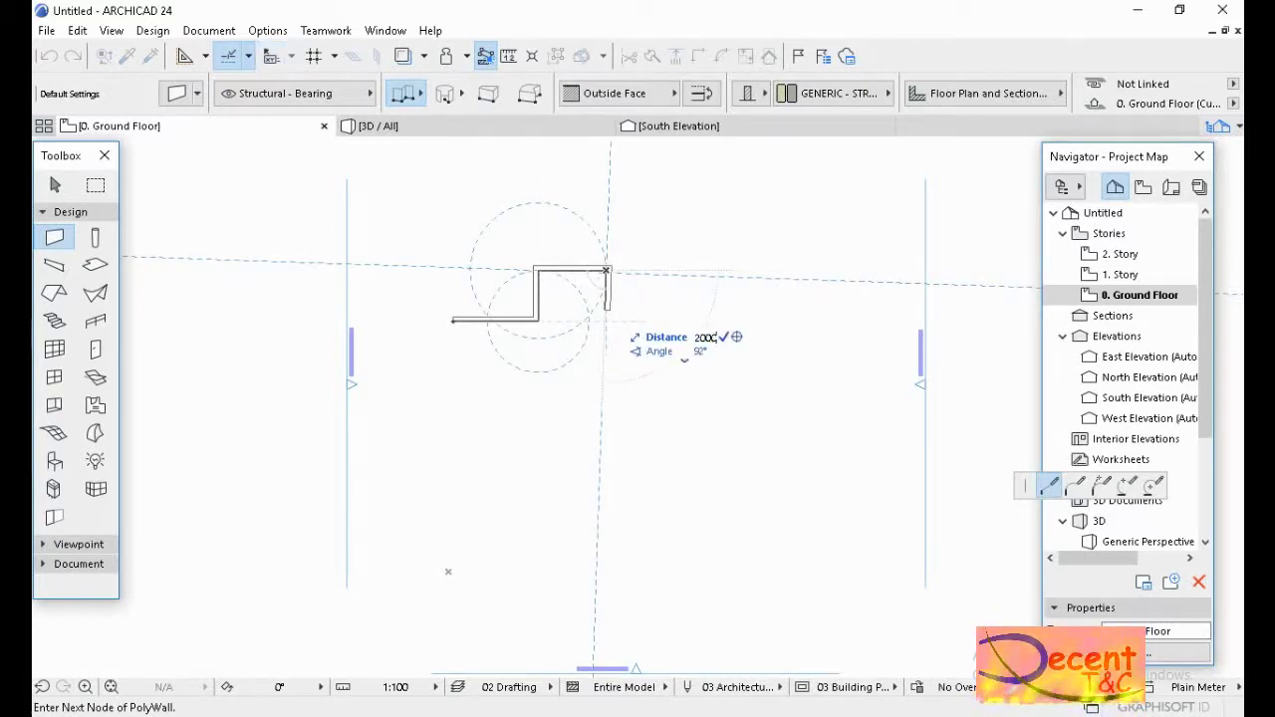
pyautogui.press('Return')
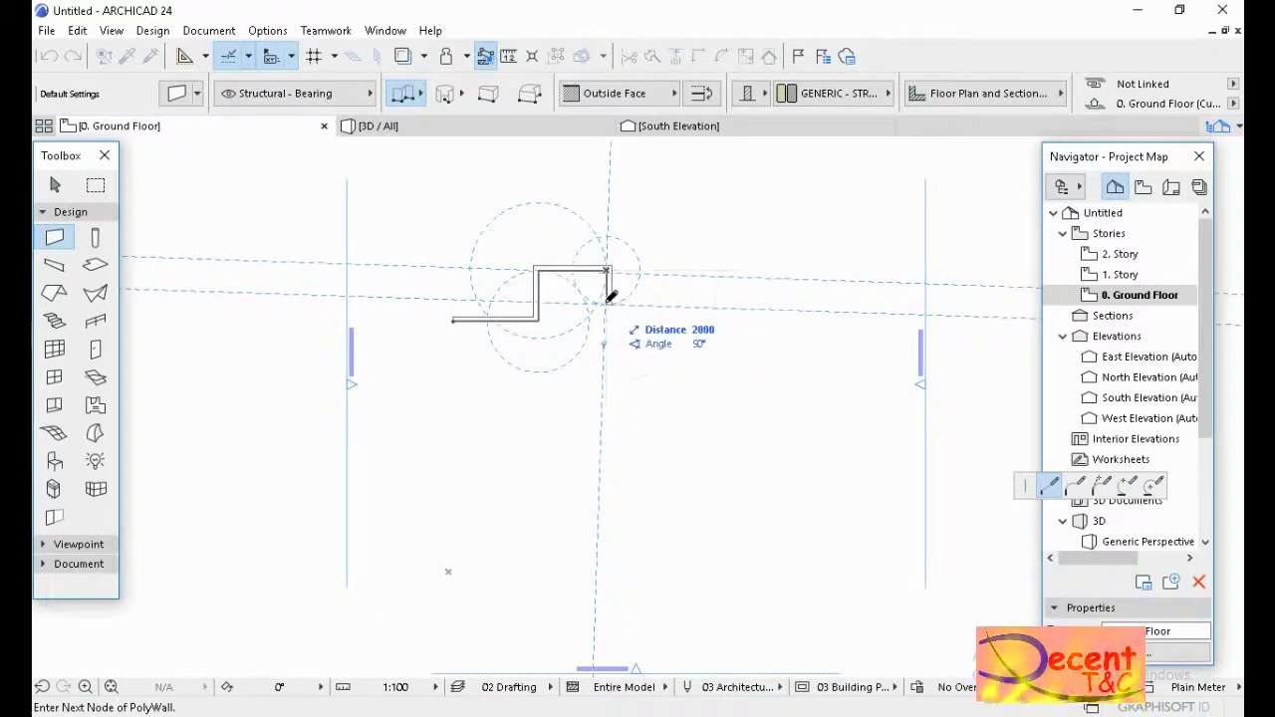
# Extend the polywall with a 3000 horizontal segment to the right and a 4000 segment downward.
pyautogui.click(612, 297)
pyautogui.press('Tab')
pyautogui.write('90')
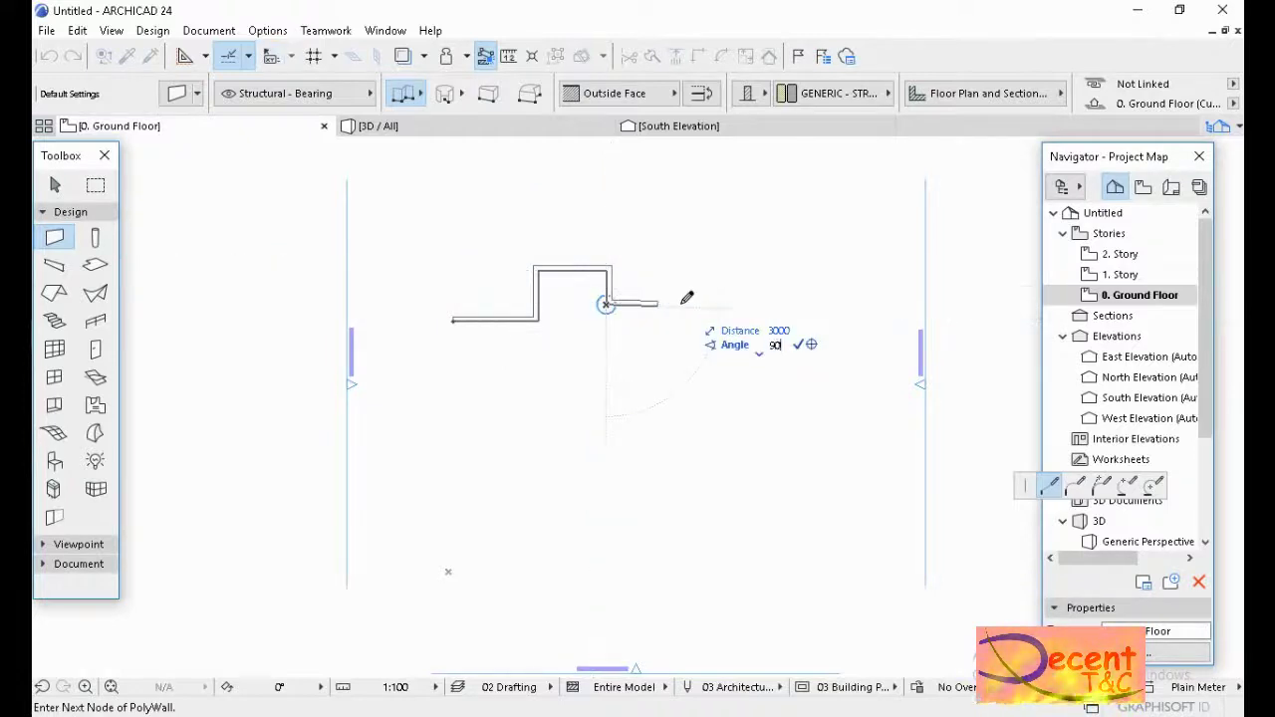
pyautogui.press('Return')
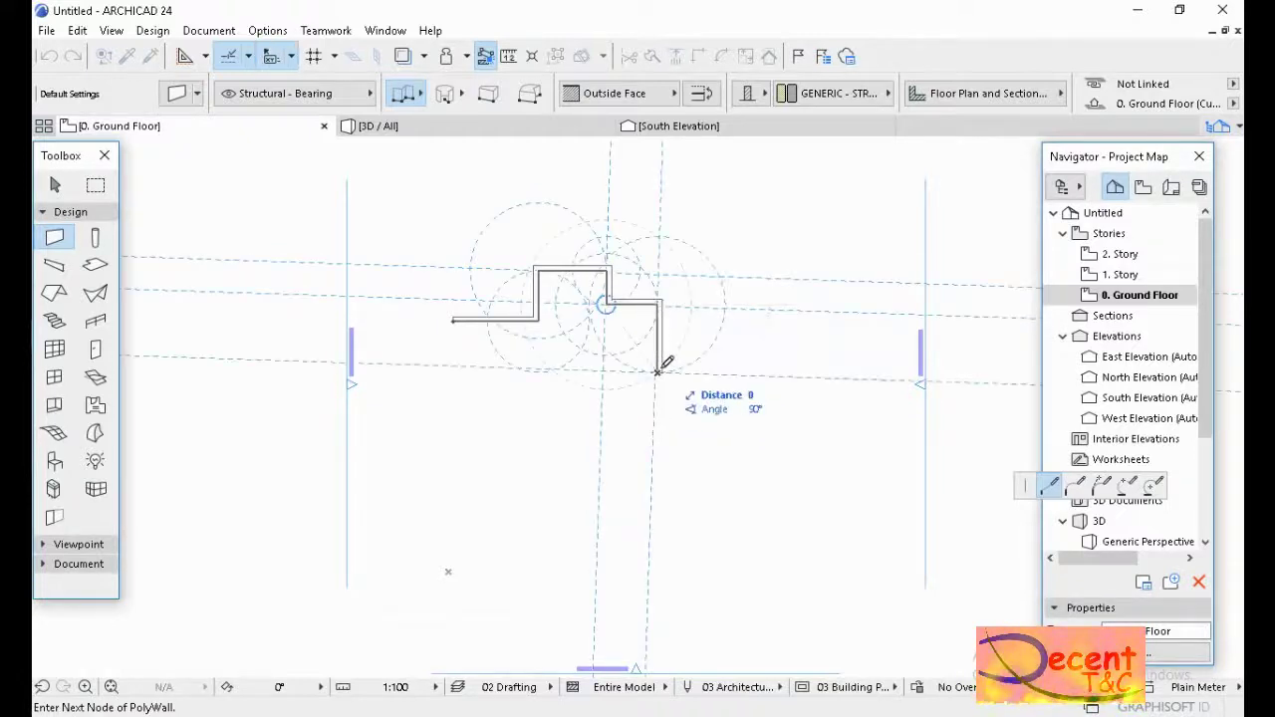
pyautogui.write('4000')
pyautogui.press('Return')
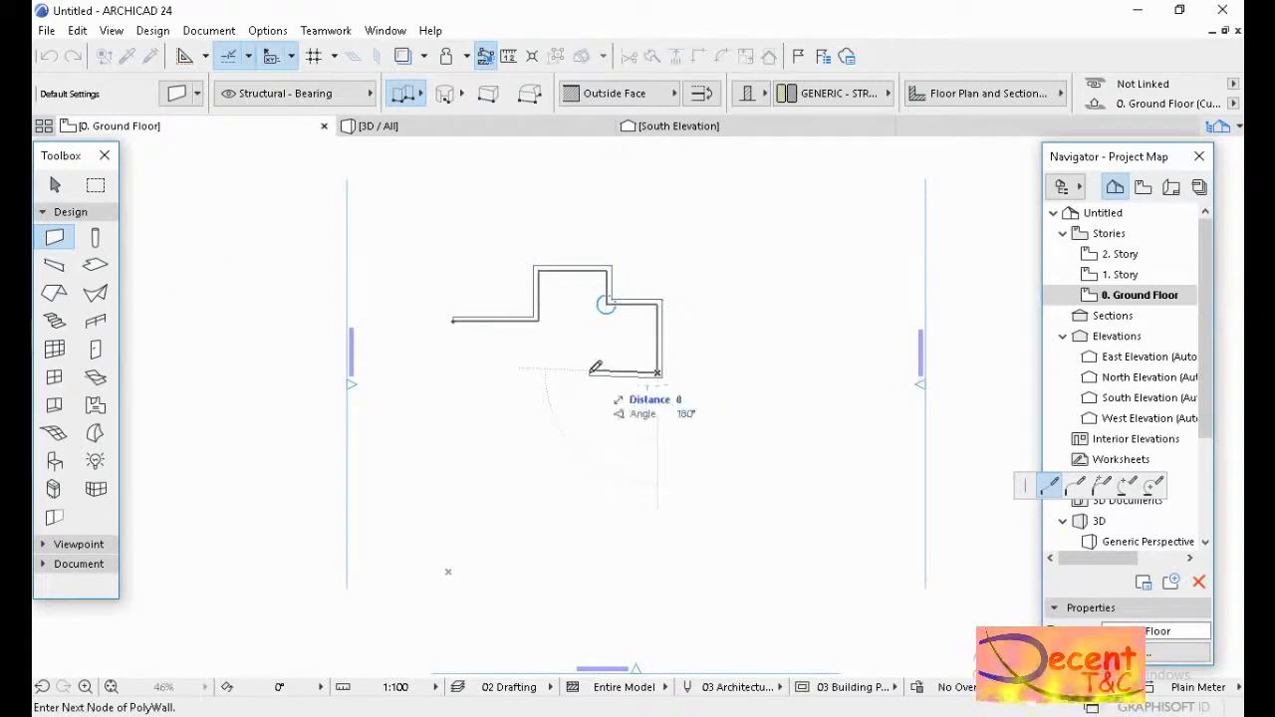
# Complete the polywall with 4000 segments leftward and downward, an 8000 bottom segment, and a side closing at the starting corner.
pyautogui.click(591, 374)
pyautogui.write('4000')
pyautogui.press('Return')
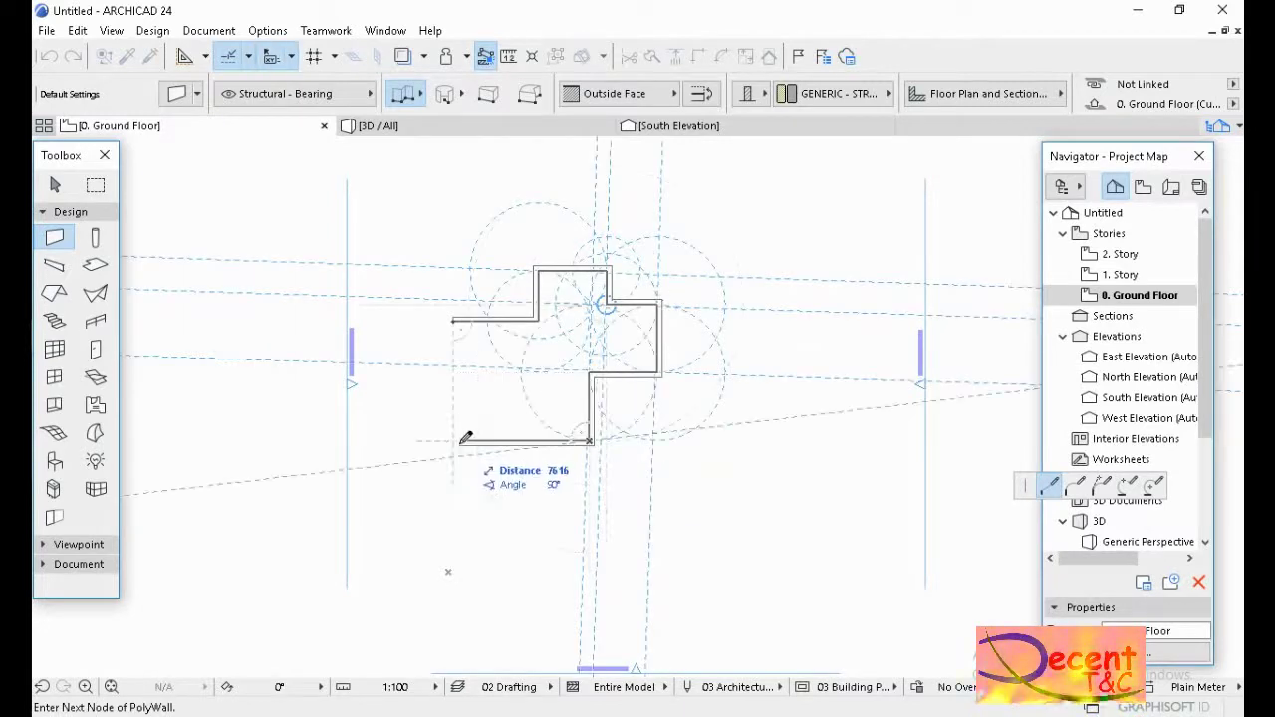
pyautogui.write('8000')
pyautogui.press('Return')
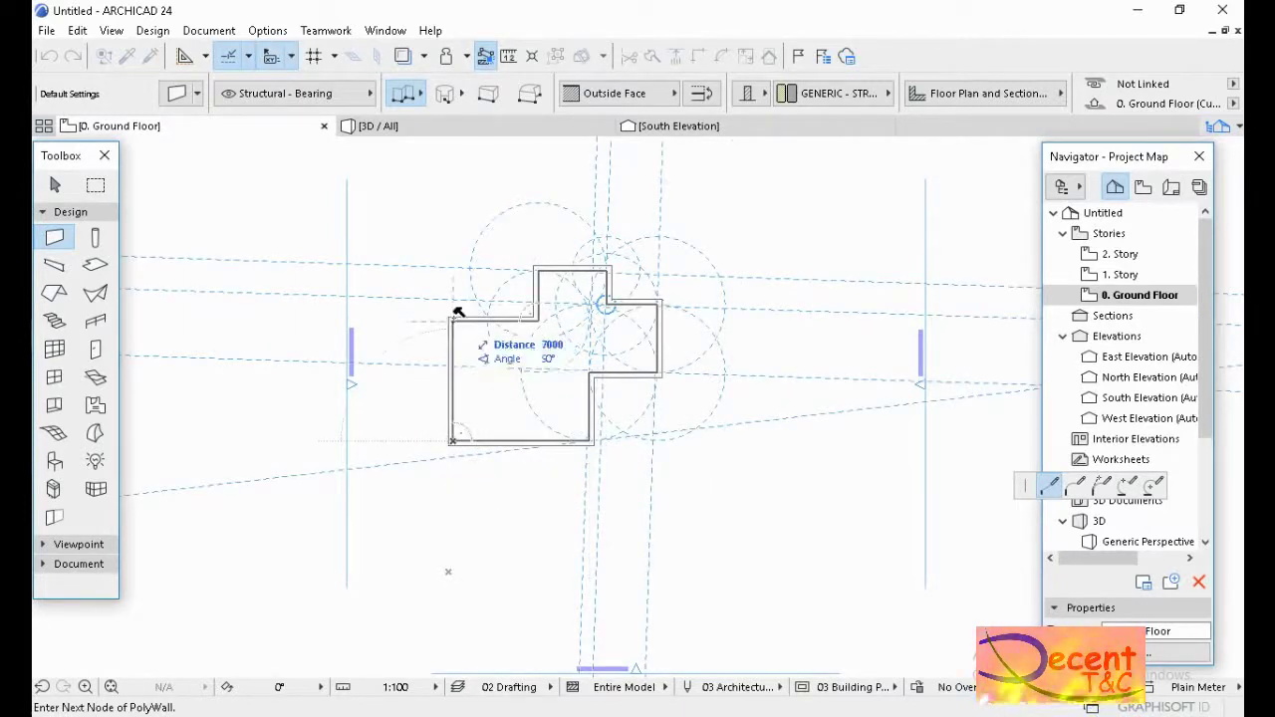
pyautogui.click(454, 319)
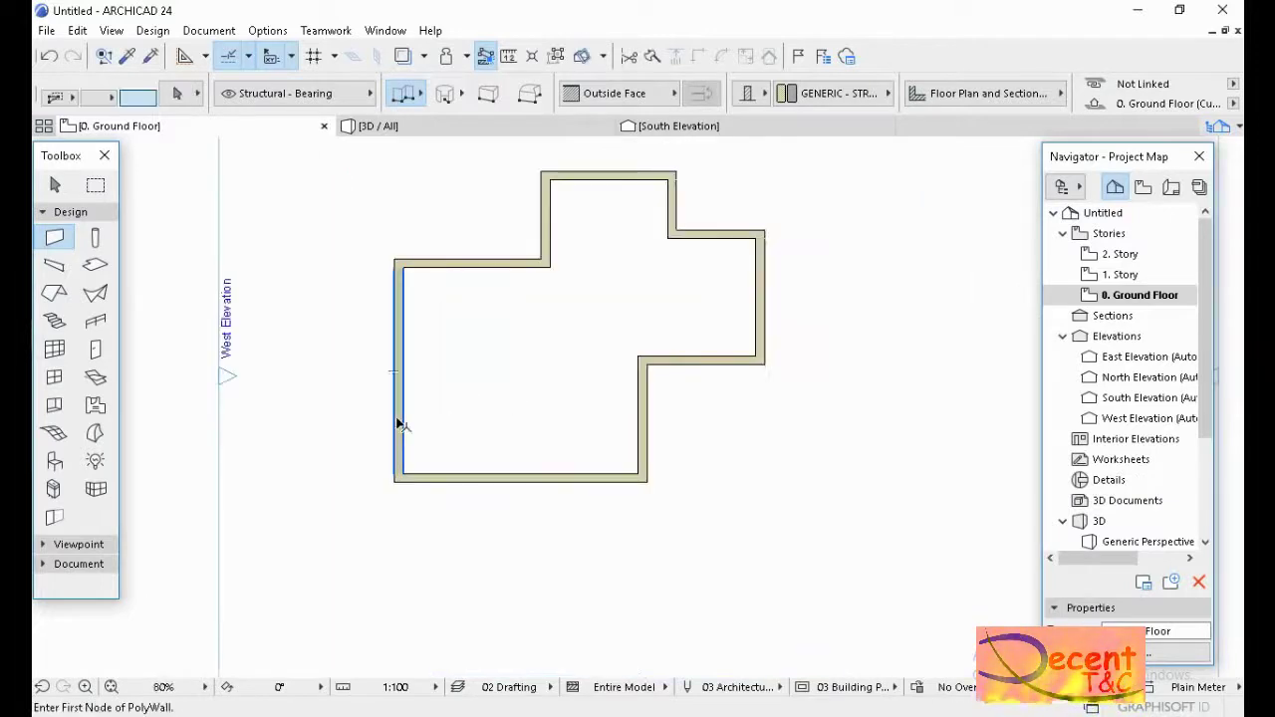
# Suspend grouping for the wall outline, then select only the left vertical wall and the bottom horizontal wall.
pyautogui.hotkey('ctrl', 'a')
pyautogui.click(557, 56)
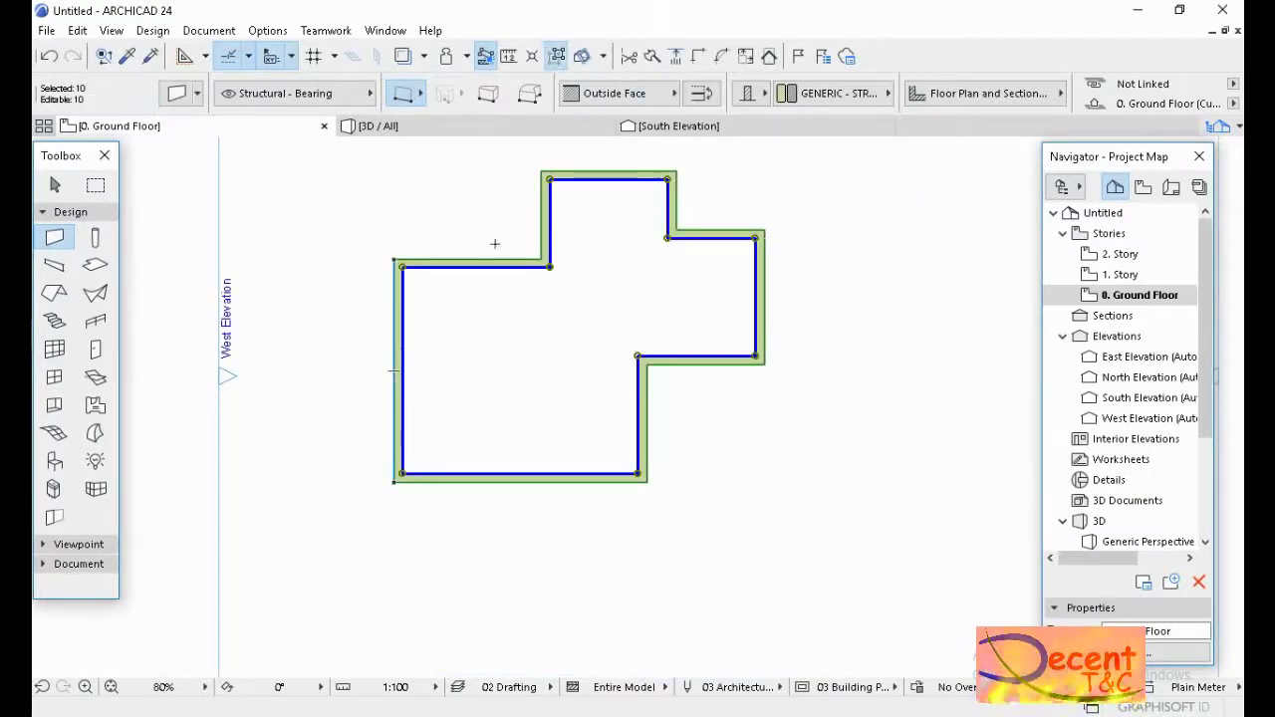
pyautogui.click(401, 454)
pyautogui.keyDown('shift'); pyautogui.click(520, 474); pyautogui.keyUp('shift')
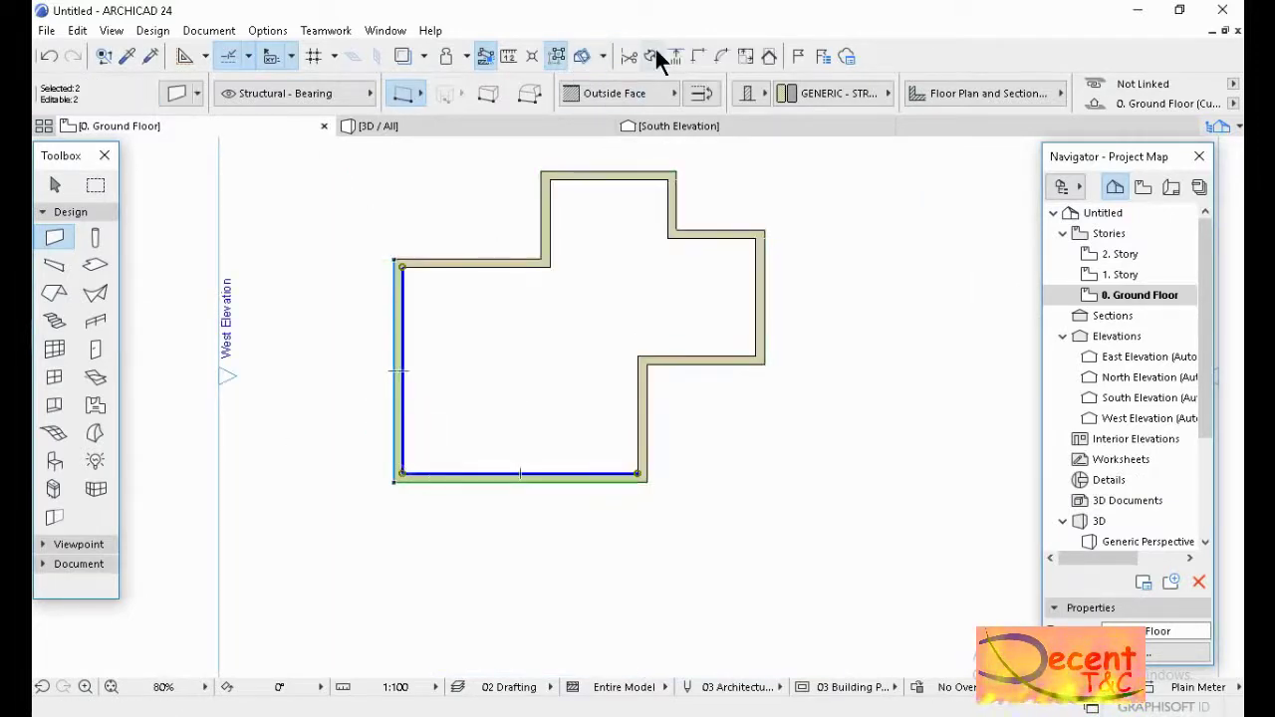
# Try a fillet of radius 4000 on the lower-left wall corner and undo it.
pyautogui.click(721, 55)
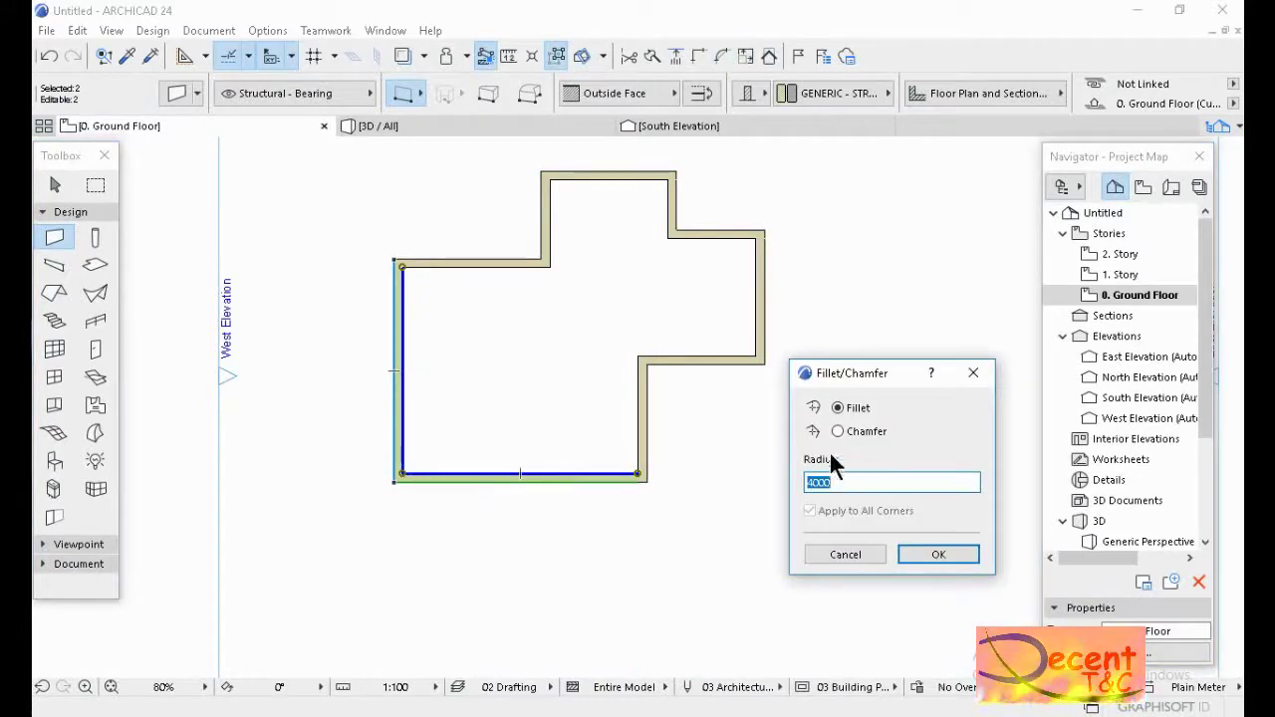
pyautogui.click(937, 555)
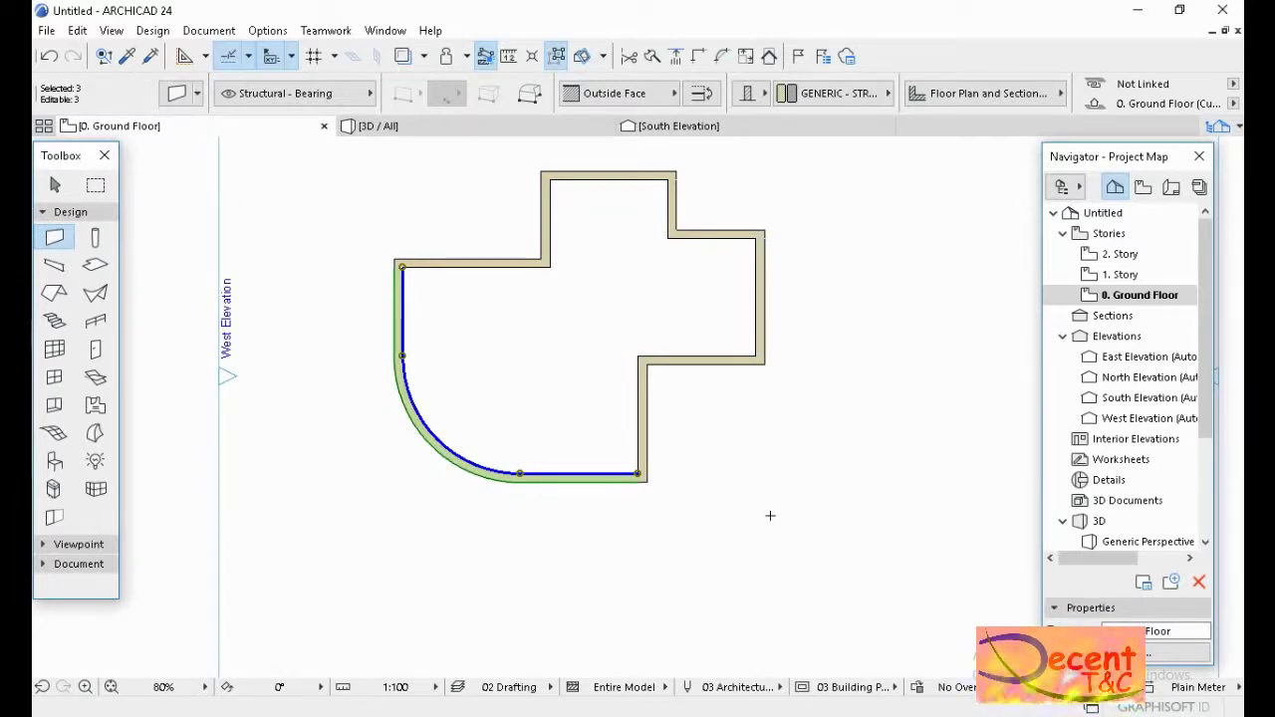
pyautogui.hotkey('ctrl', 'z')
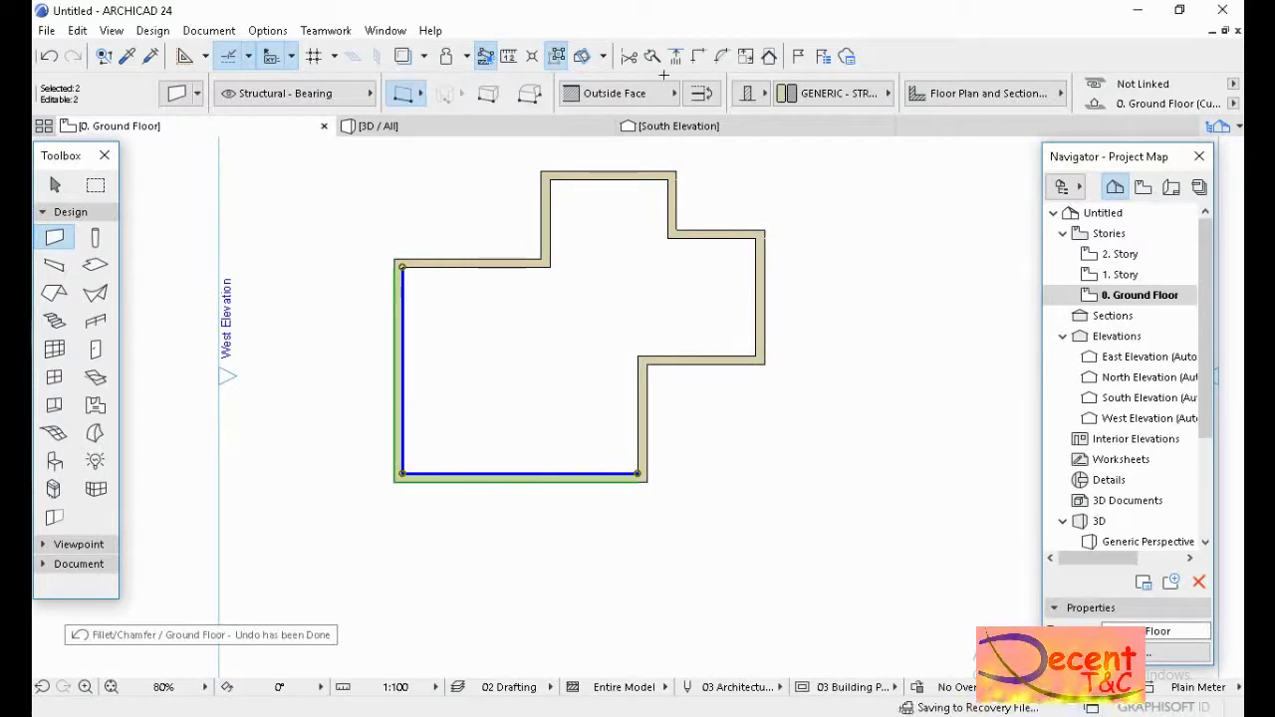
# Fillet the lower-left corner between the two selected walls with a radius of 3000 and deselect them.
pyautogui.click(721, 56)
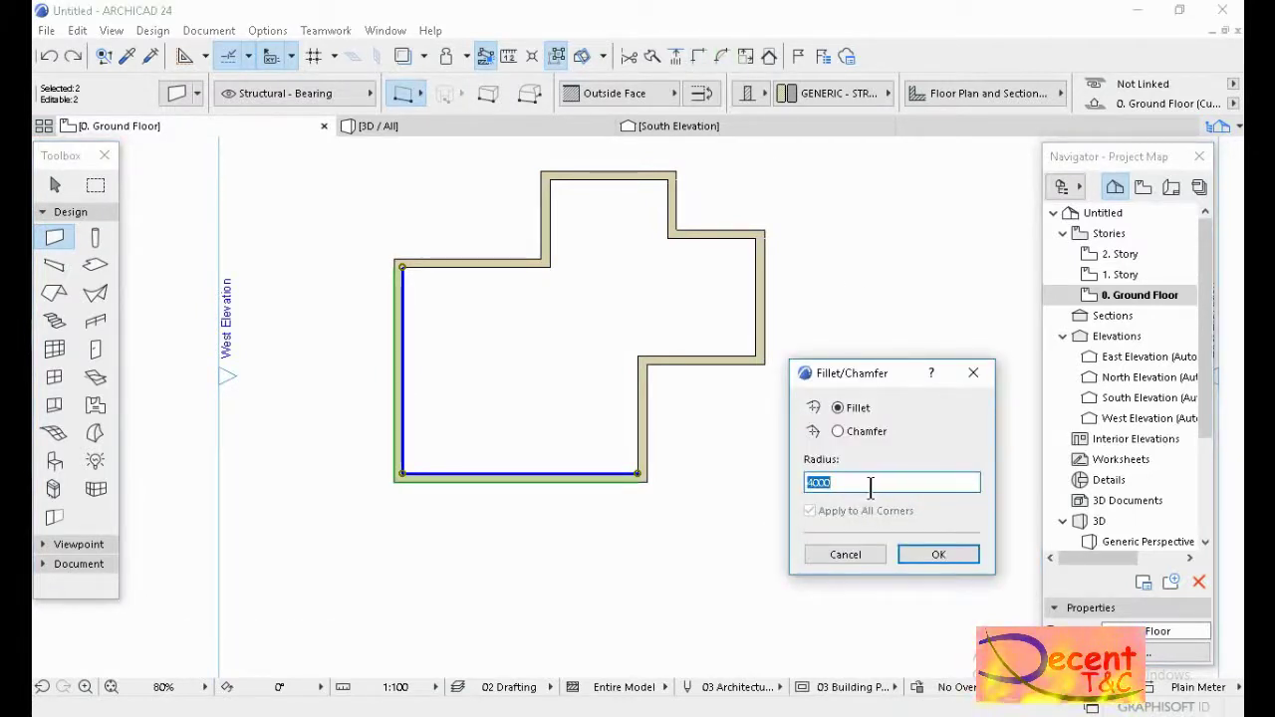
pyautogui.write('30')
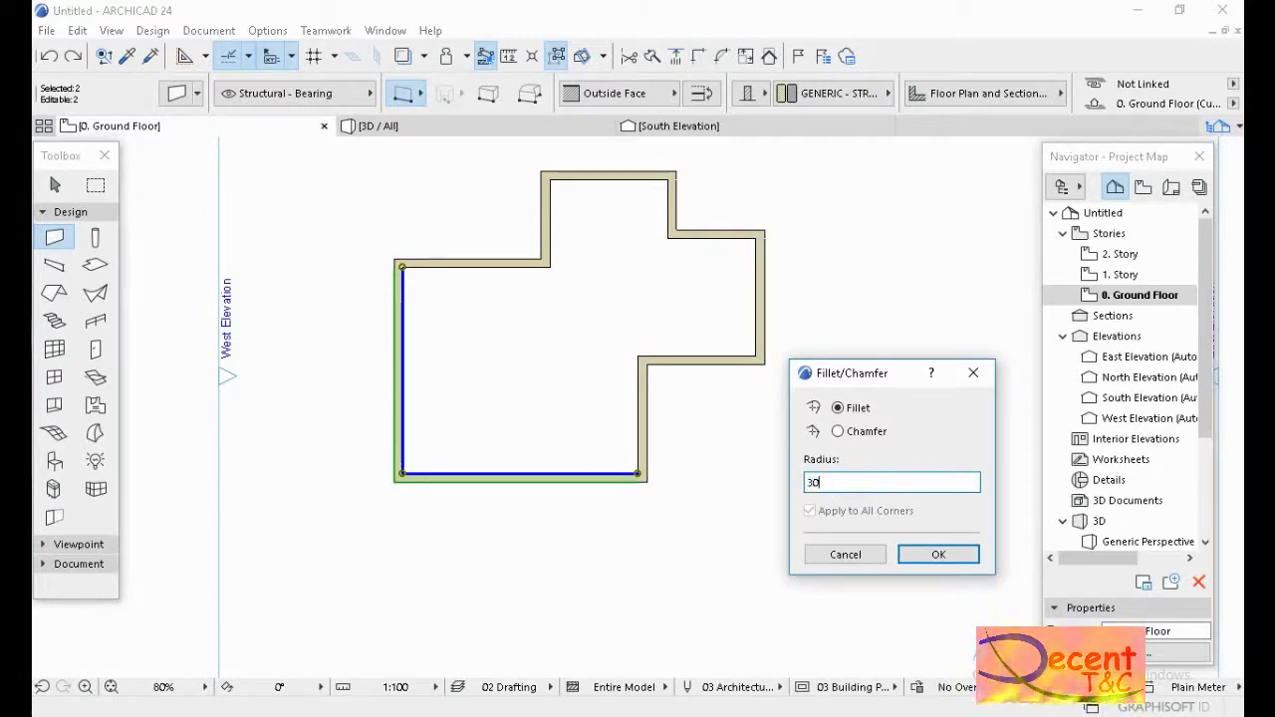
pyautogui.write('00')
pyautogui.press('Return')
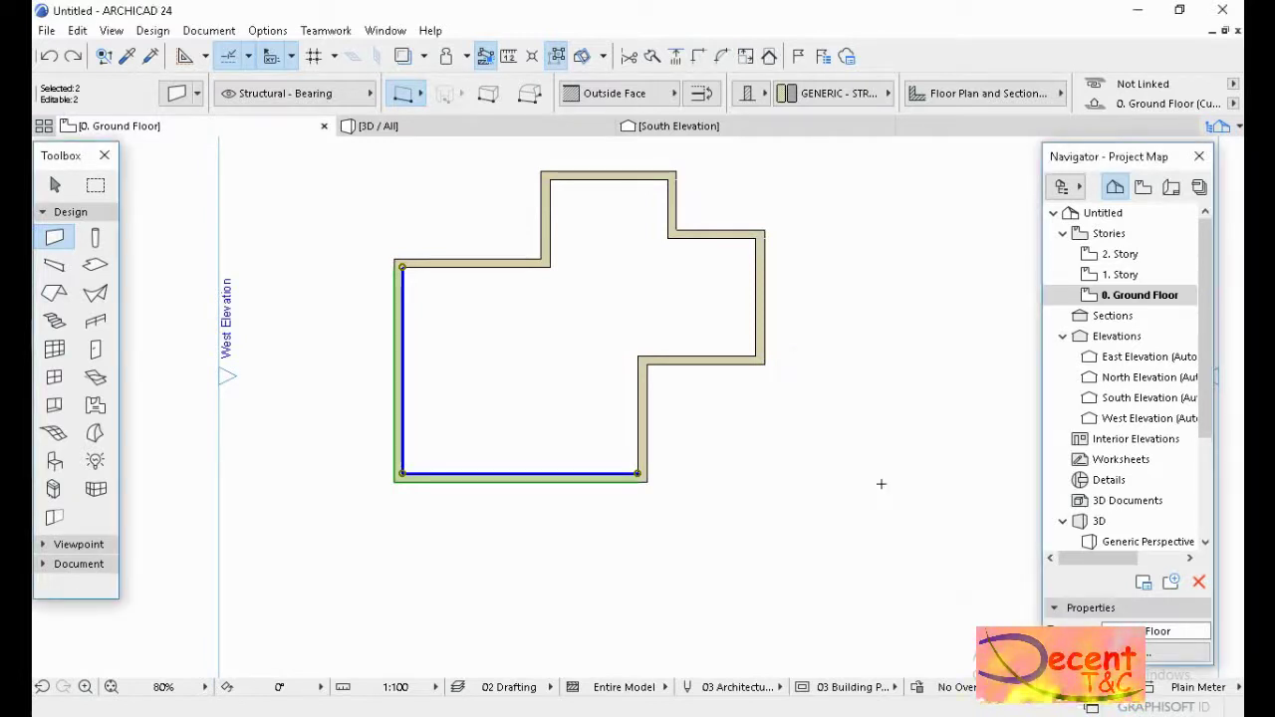
pyautogui.click(665, 617)
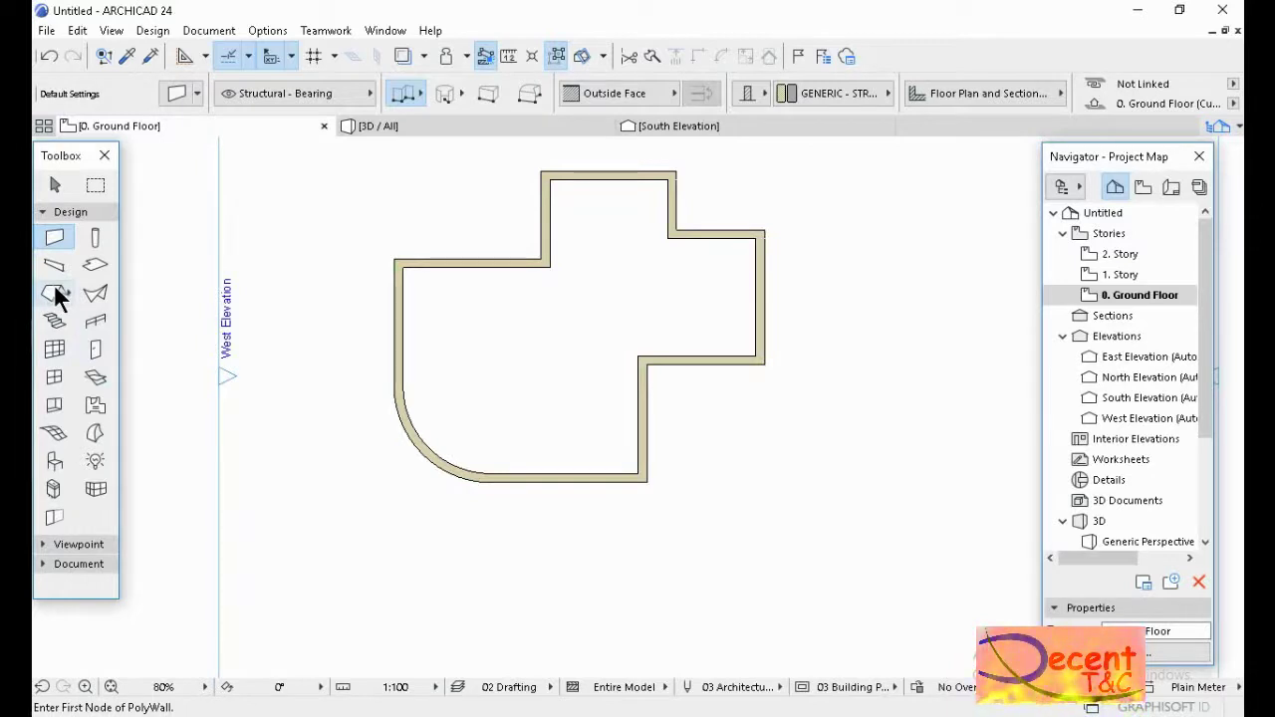
pyautogui.click(153, 30)
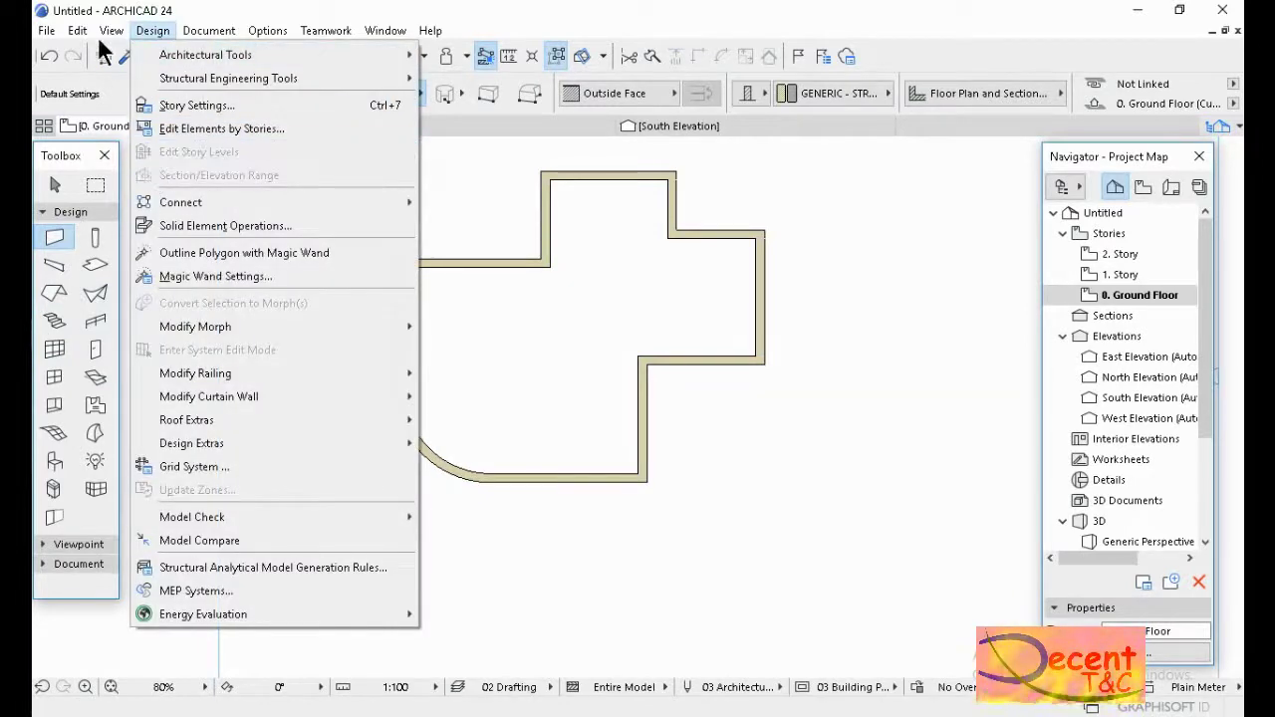
pyautogui.moveTo(111, 31)
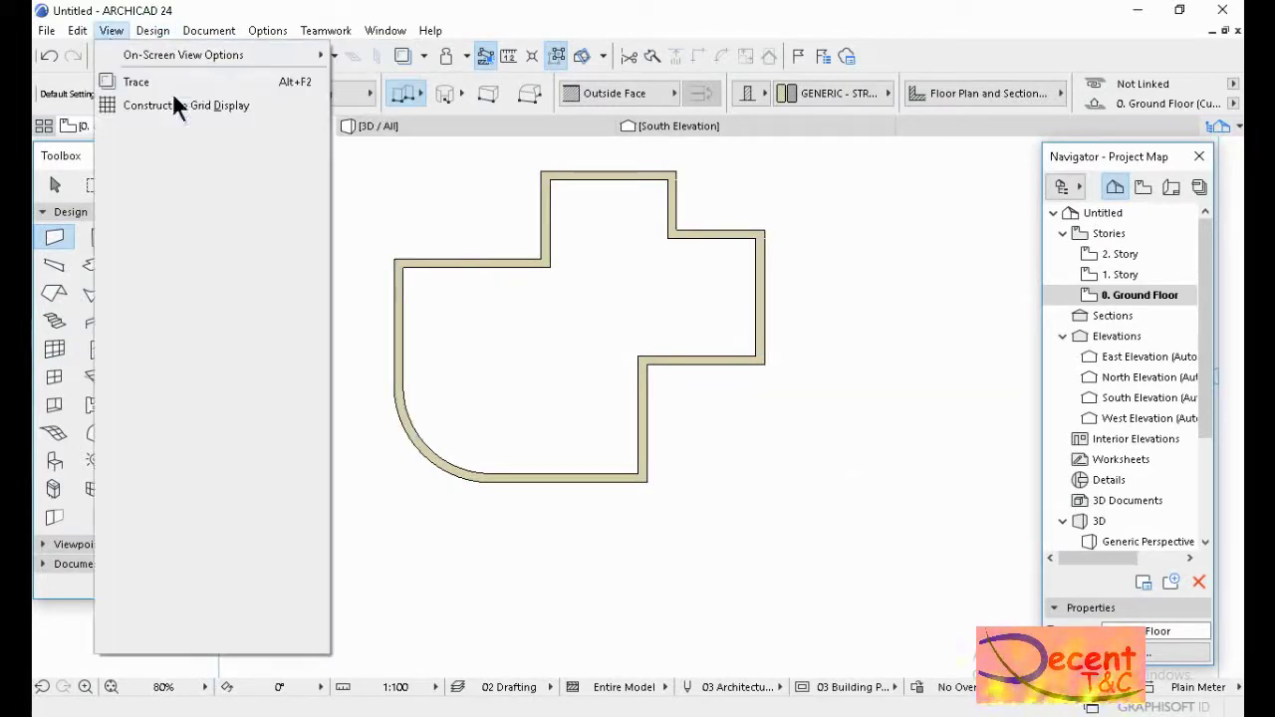
pyautogui.click(441, 203)
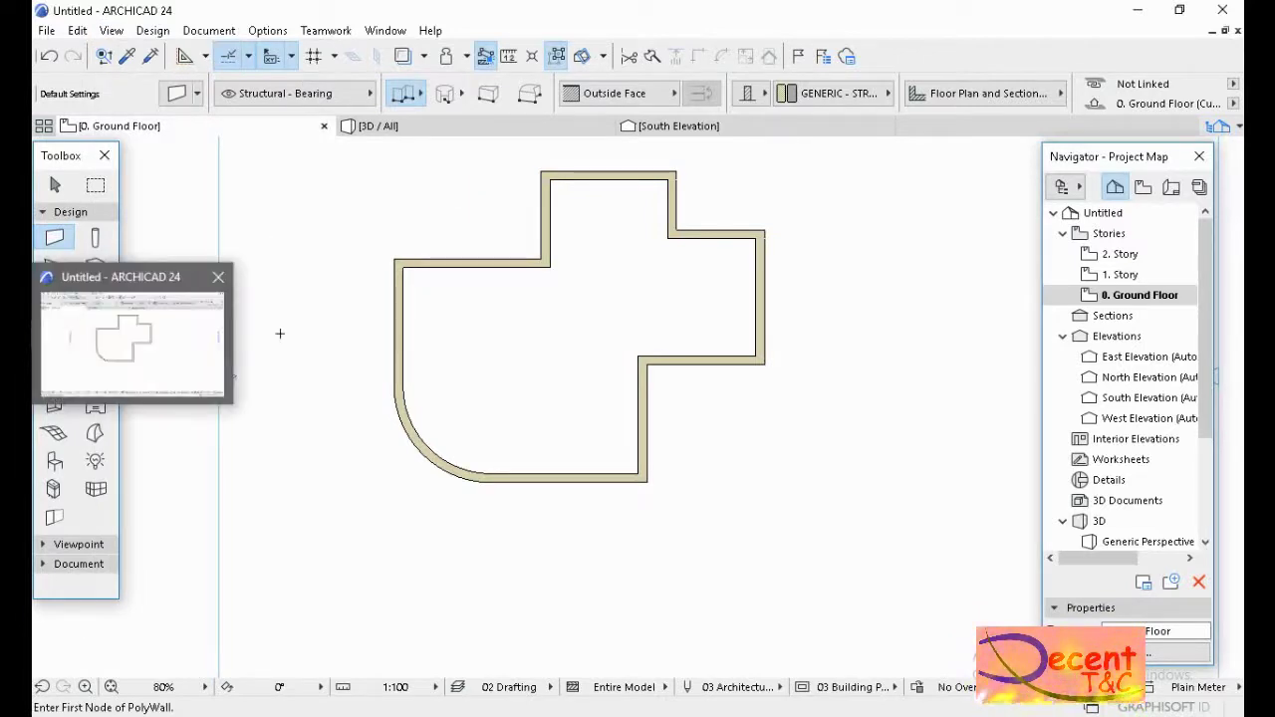
# Open the default settings of the Roof tool and set the roof's height above the home story to 2700.
pyautogui.click(55, 293)
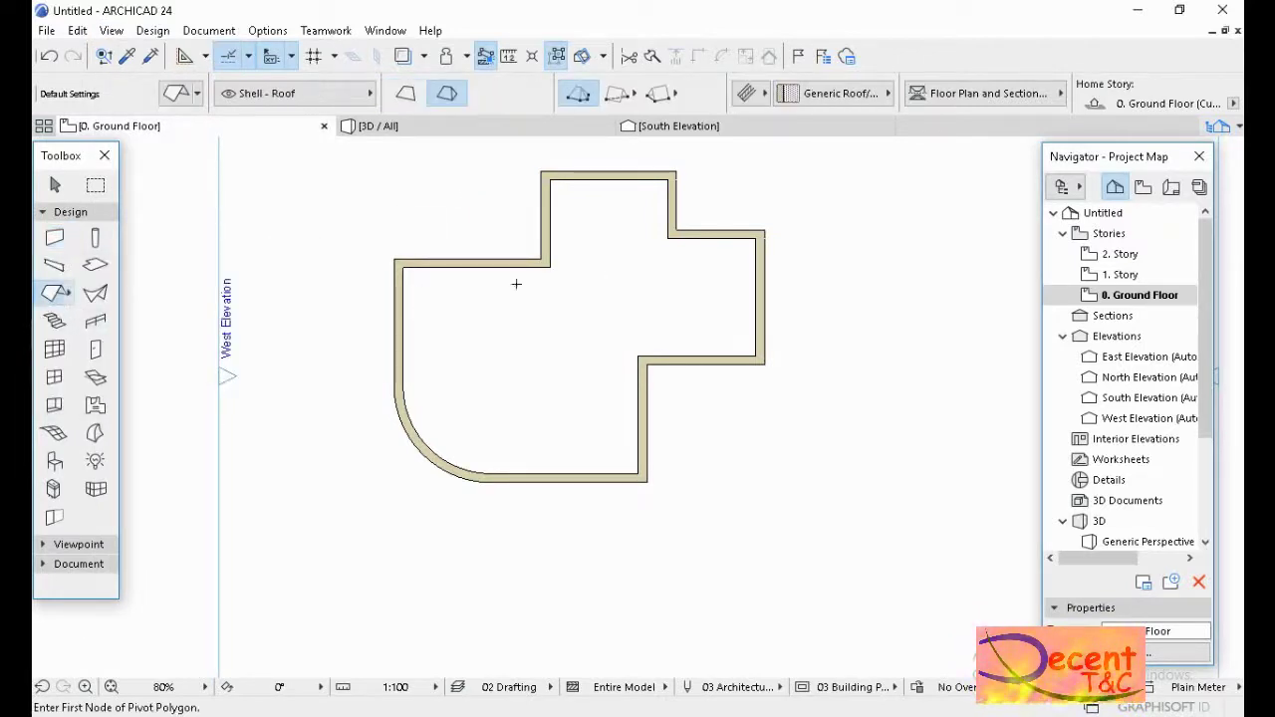
pyautogui.hotkey('ctrl', 't')
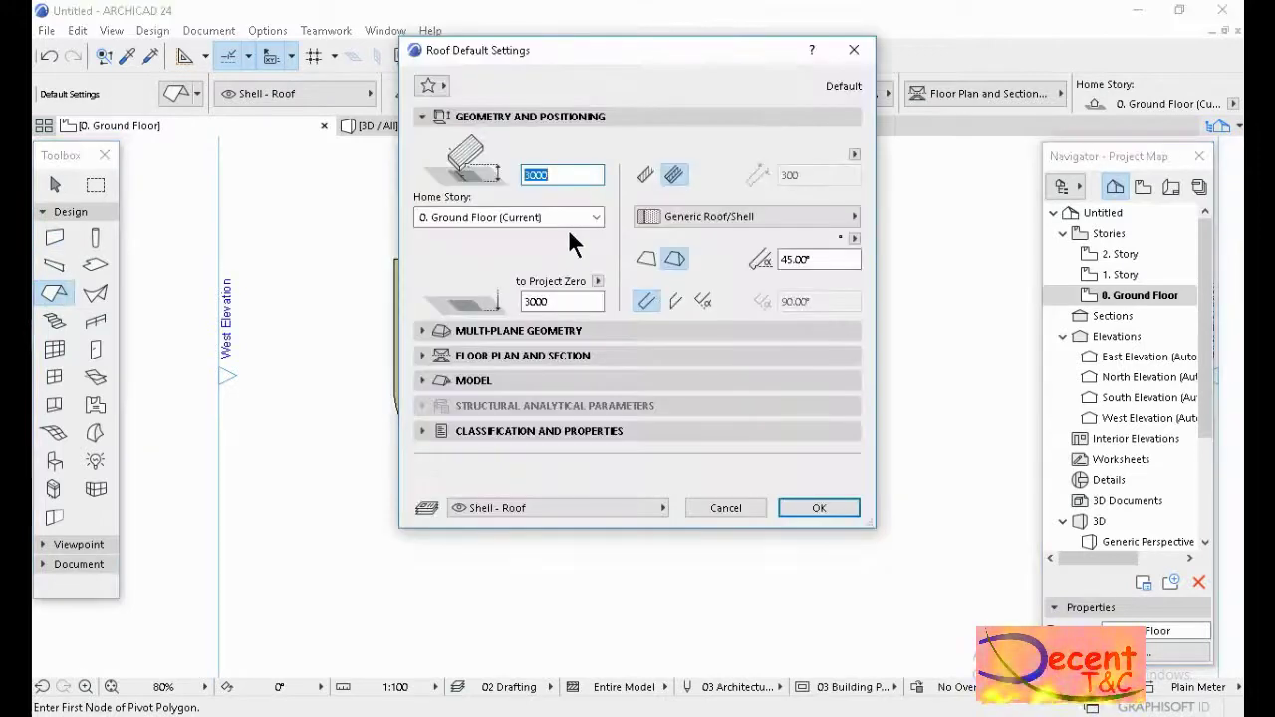
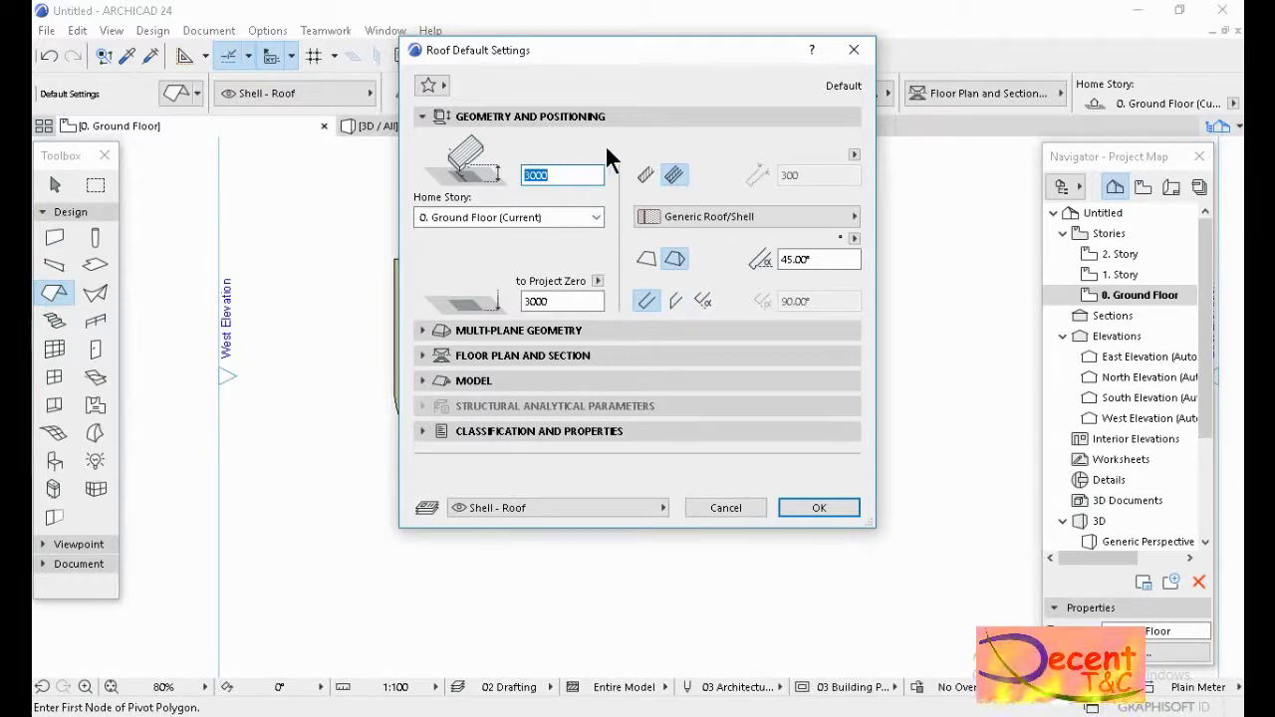
pyautogui.doubleClick(557, 176)
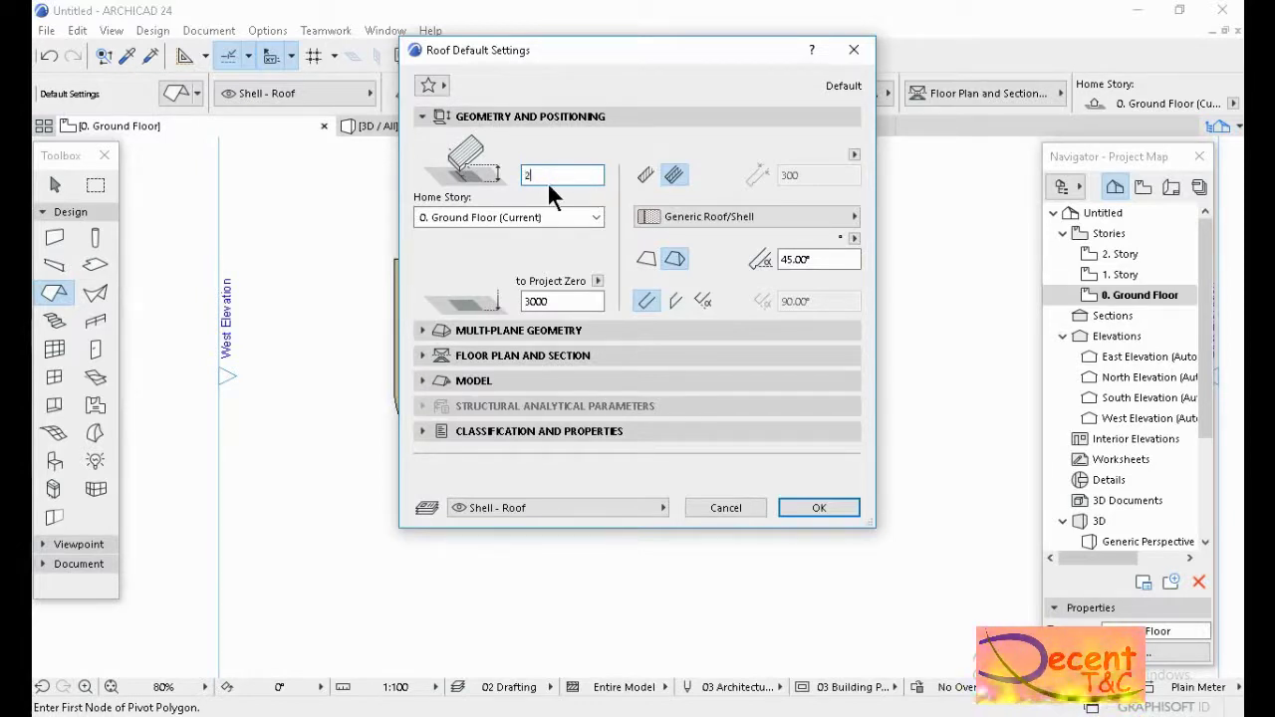
pyautogui.write('00')
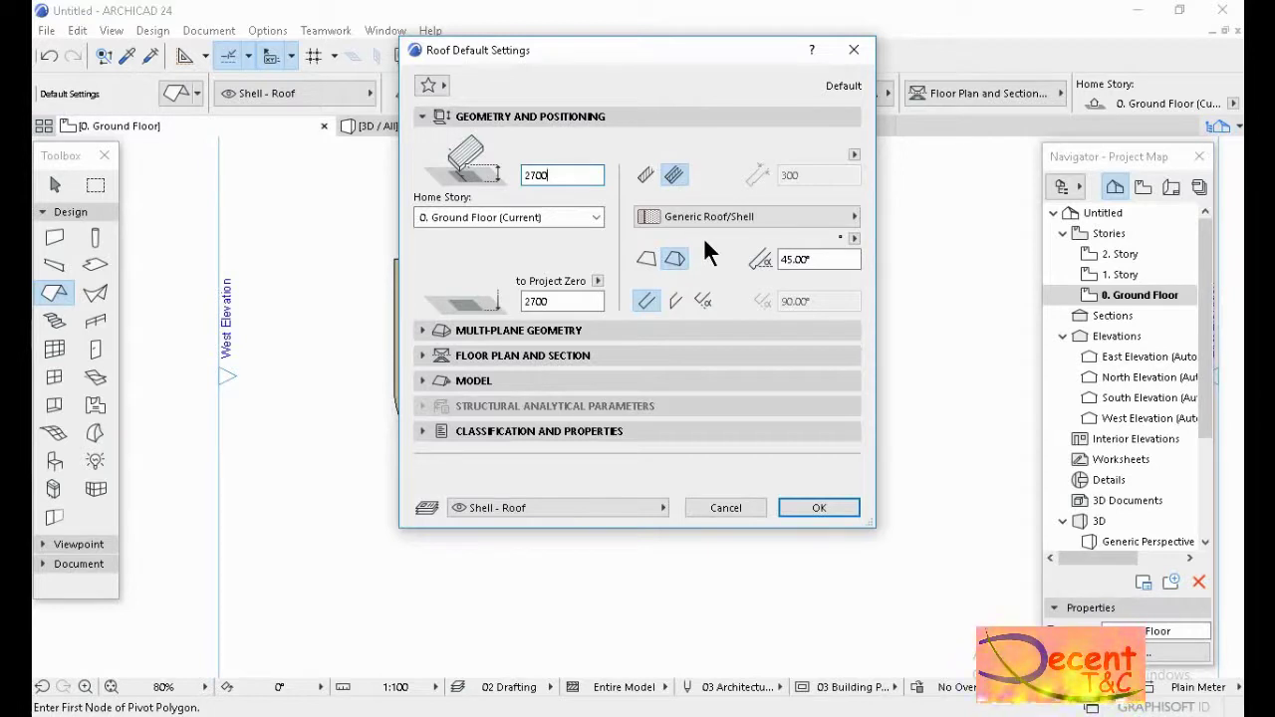
# Switch the roof from composite to basic structure and set its thickness to 100.
pyautogui.click(644, 174)
pyautogui.click(805, 176)
pyautogui.moveTo(805, 175); pyautogui.dragTo(763, 177)
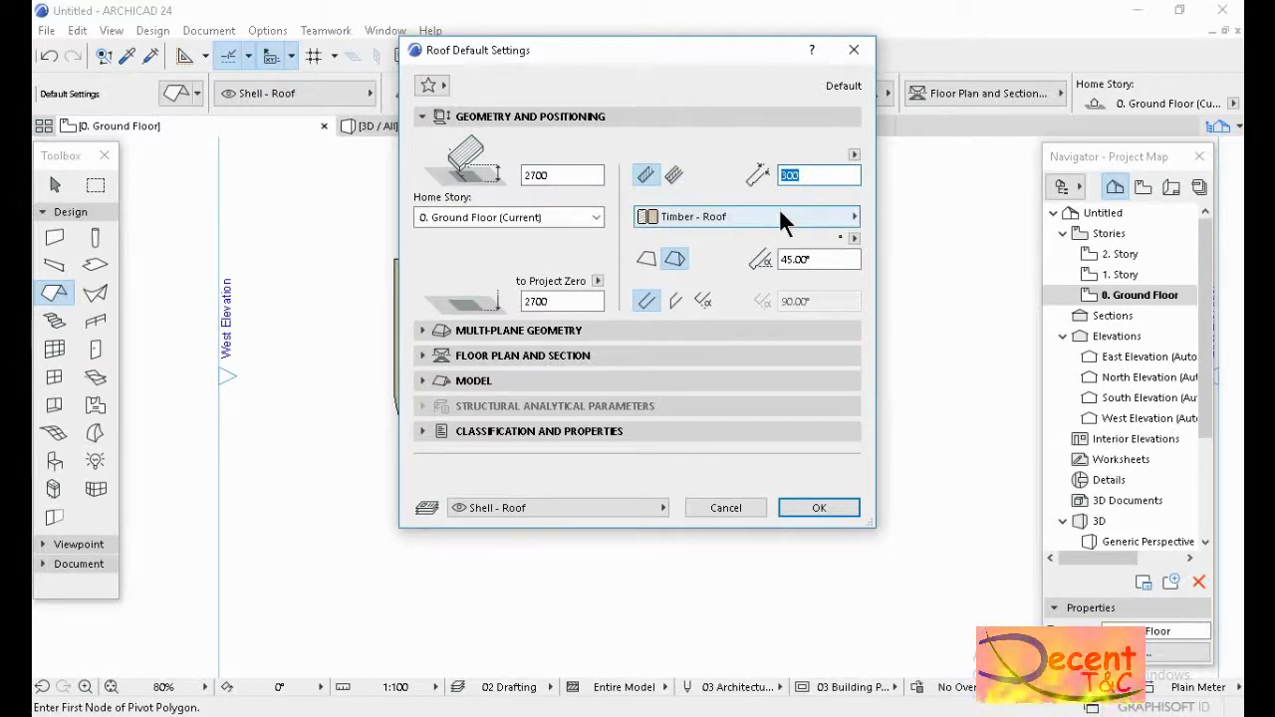
pyautogui.write('100')
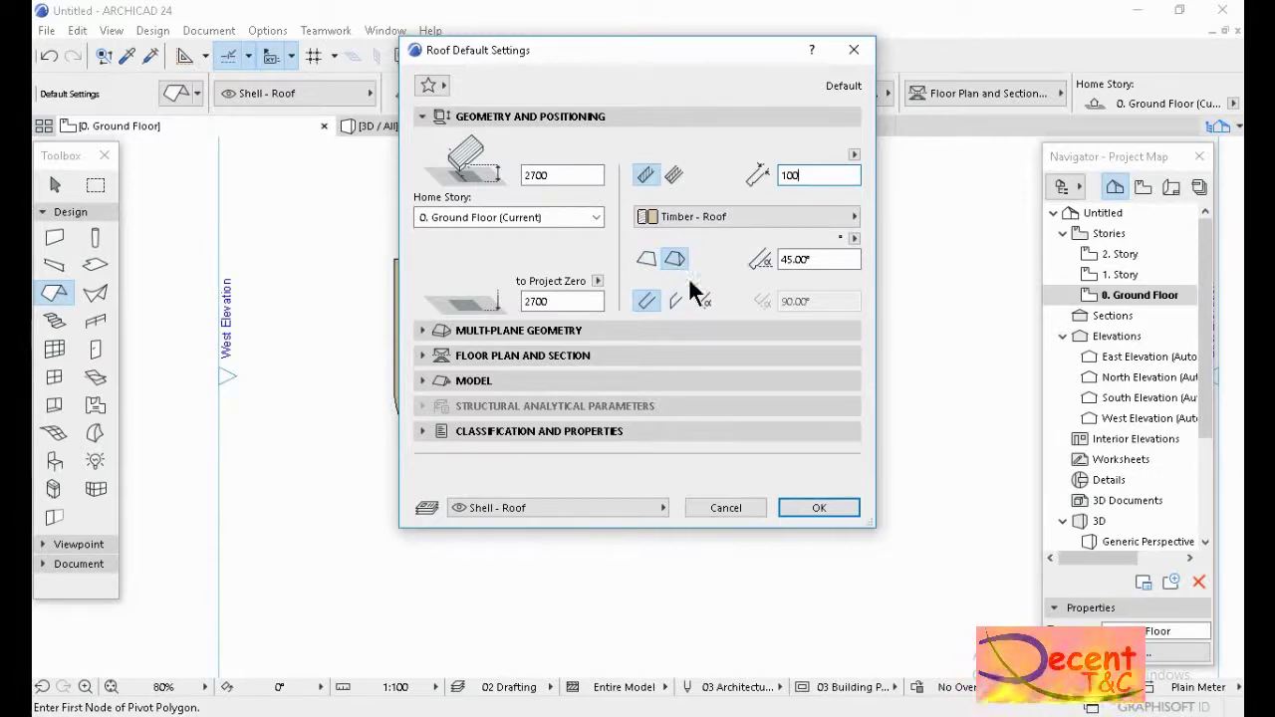
# Set the roof pitch to 35° with degrees as the unit, and choose the vertical edge cut.
pyautogui.click(824, 261)
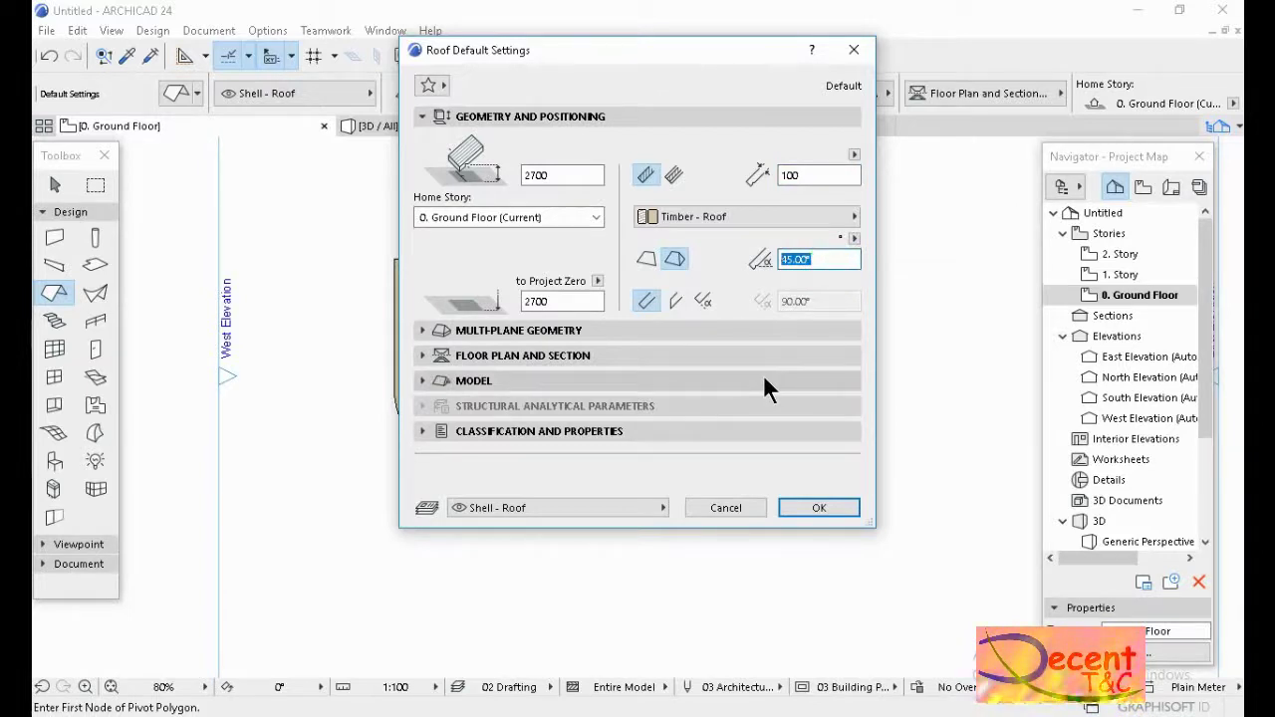
pyautogui.write('3')
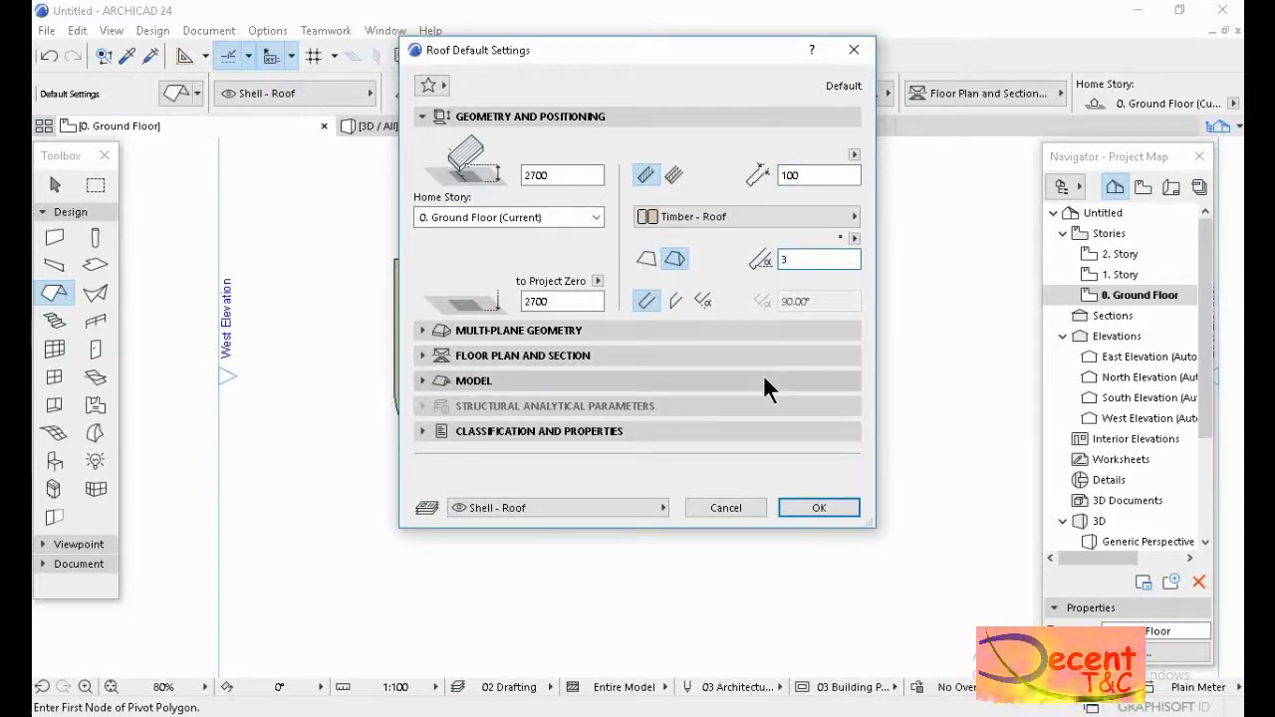
pyautogui.write('5')
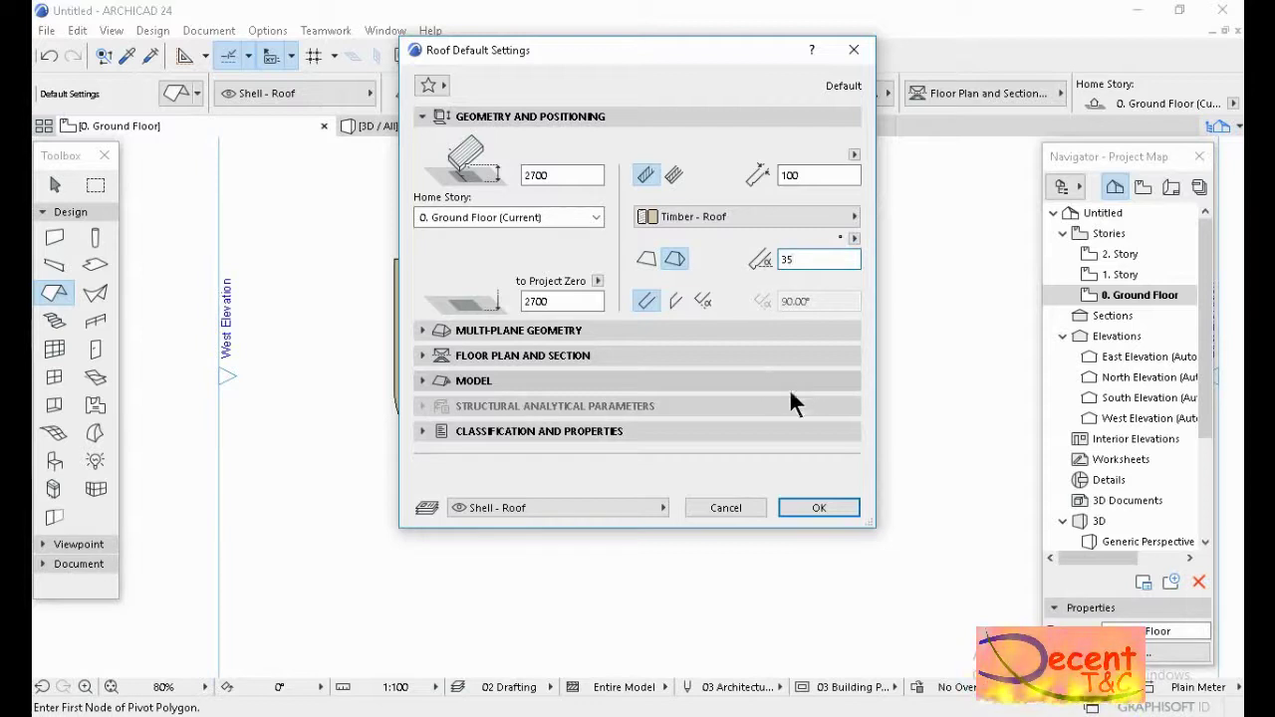
pyautogui.press('Tab')
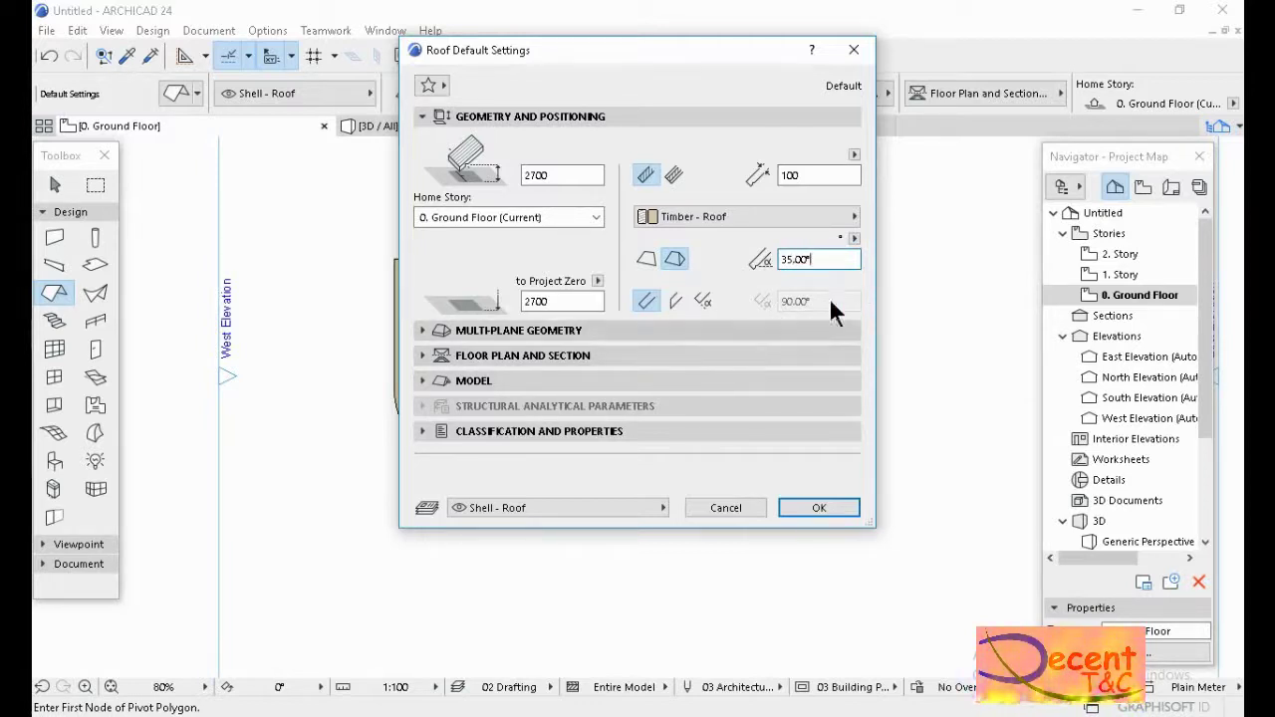
pyautogui.click(853, 239)
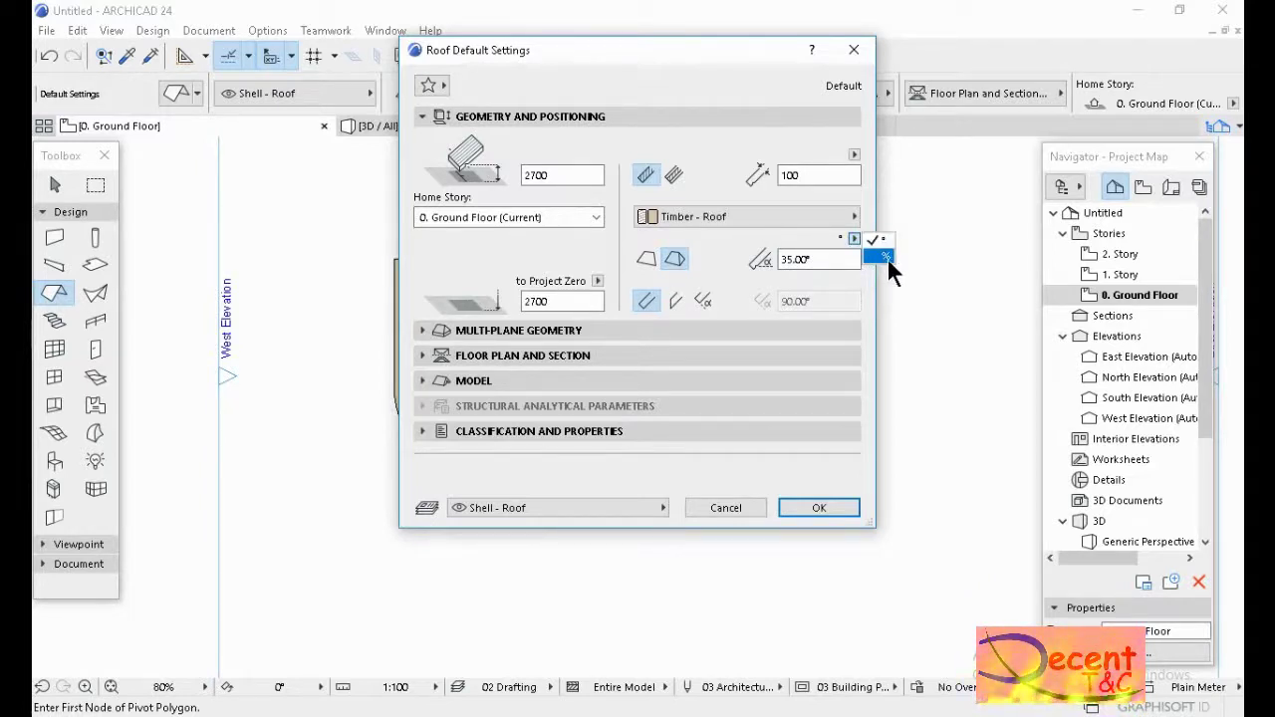
pyautogui.click(728, 265)
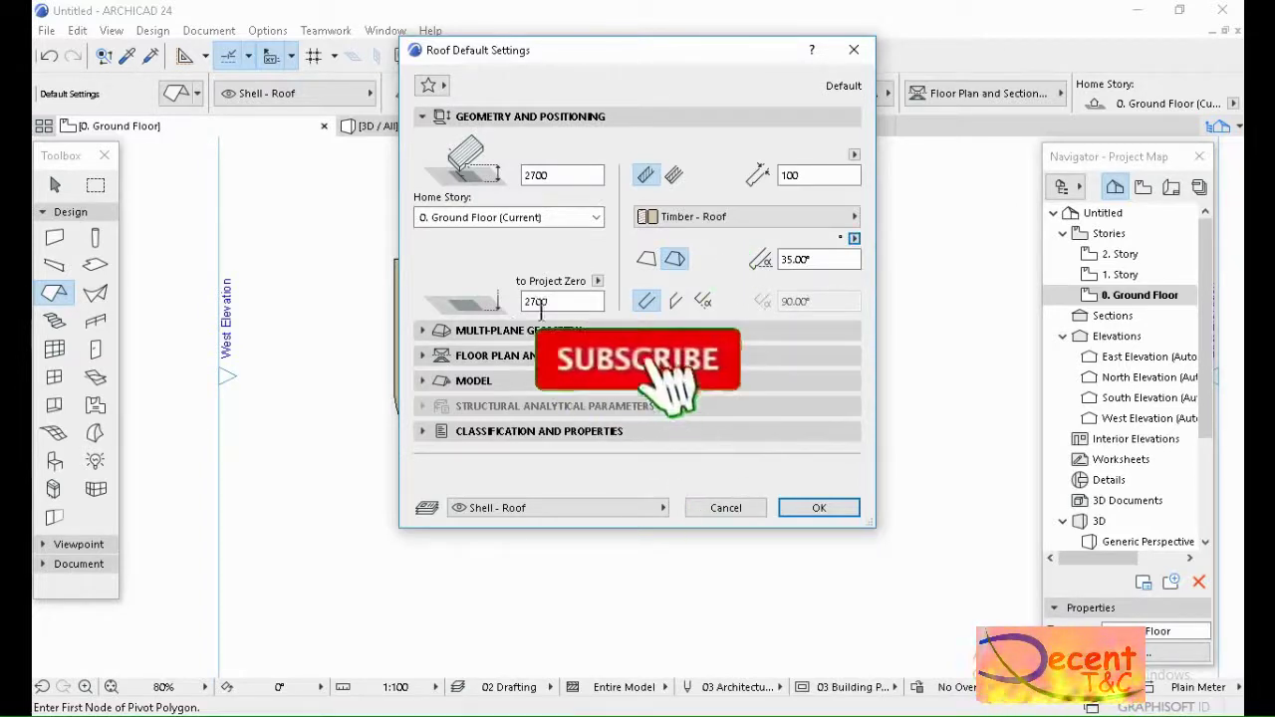
pyautogui.click(672, 300)
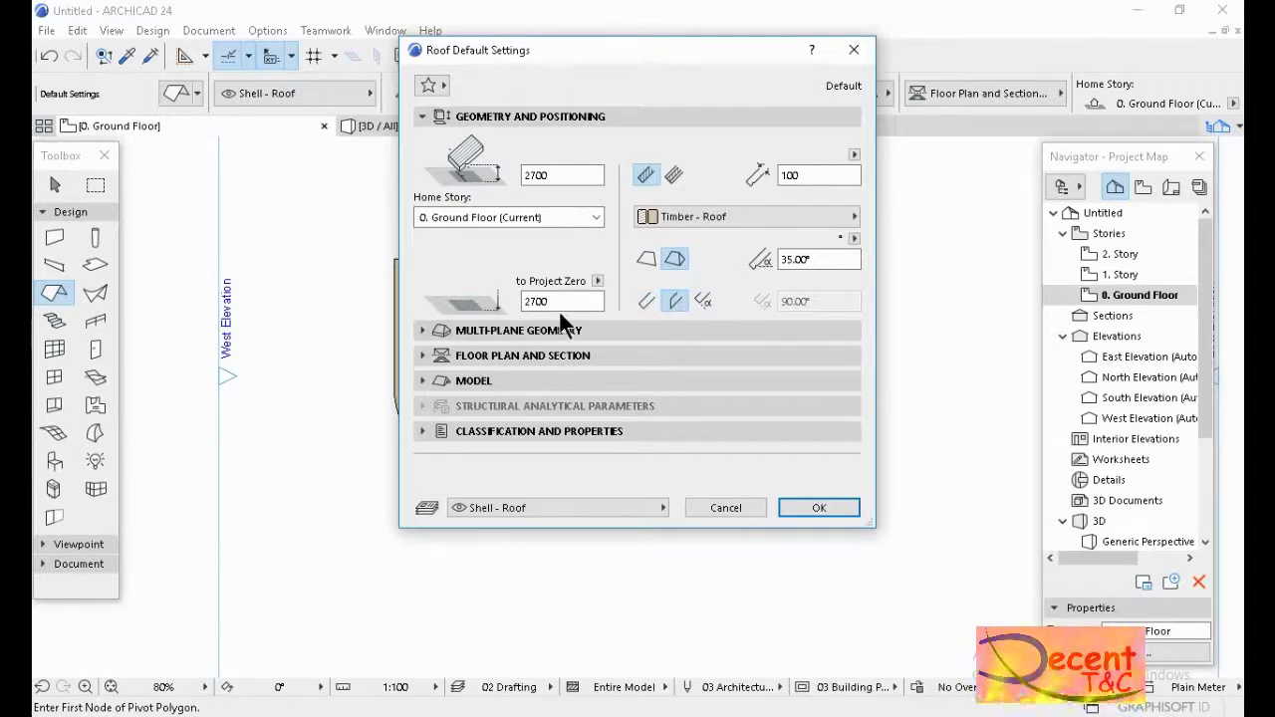
# Set the eaves overhang offset to 500 in the multi-plane geometry settings.
pyautogui.click(474, 332)
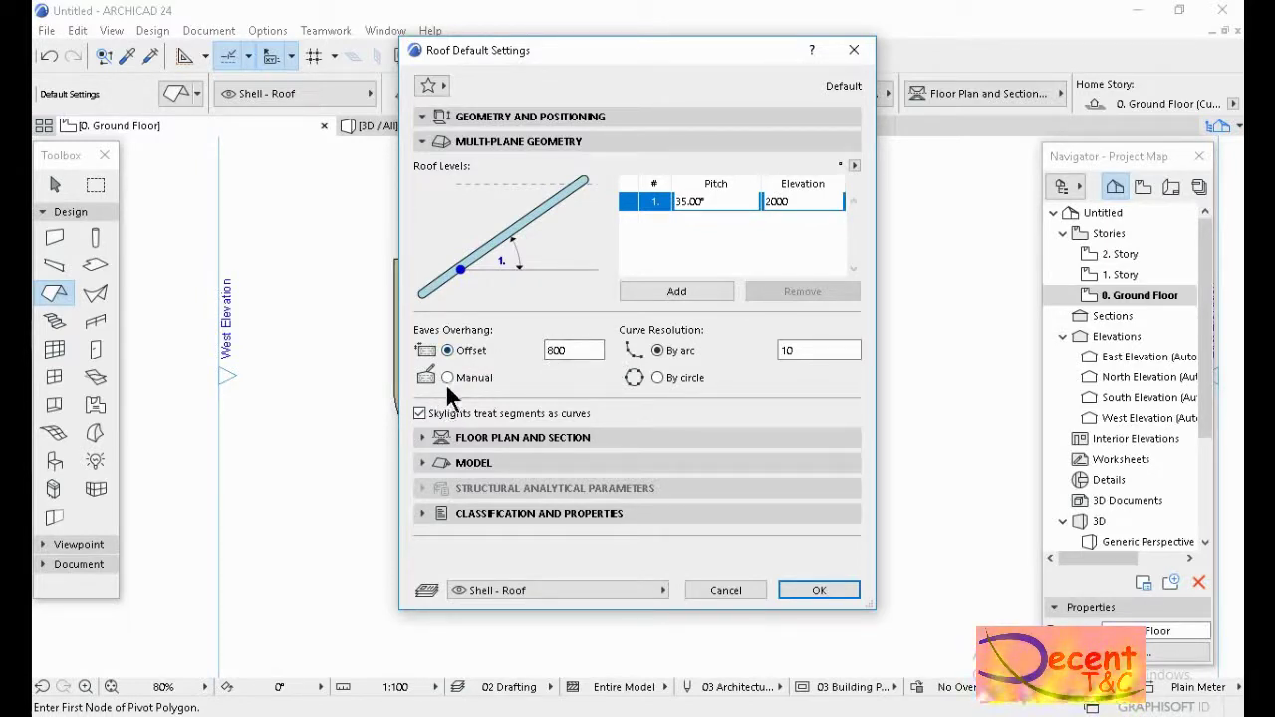
pyautogui.click(580, 351)
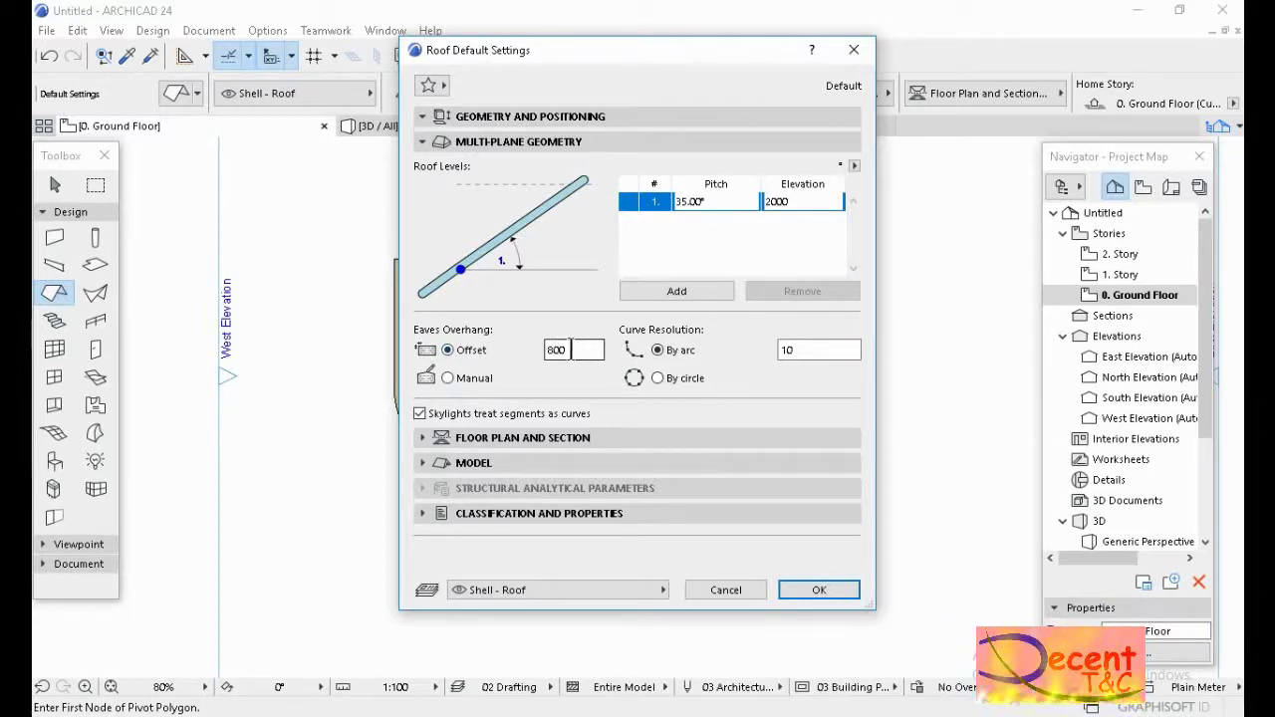
pyautogui.moveTo(584, 349); pyautogui.dragTo(547, 349)
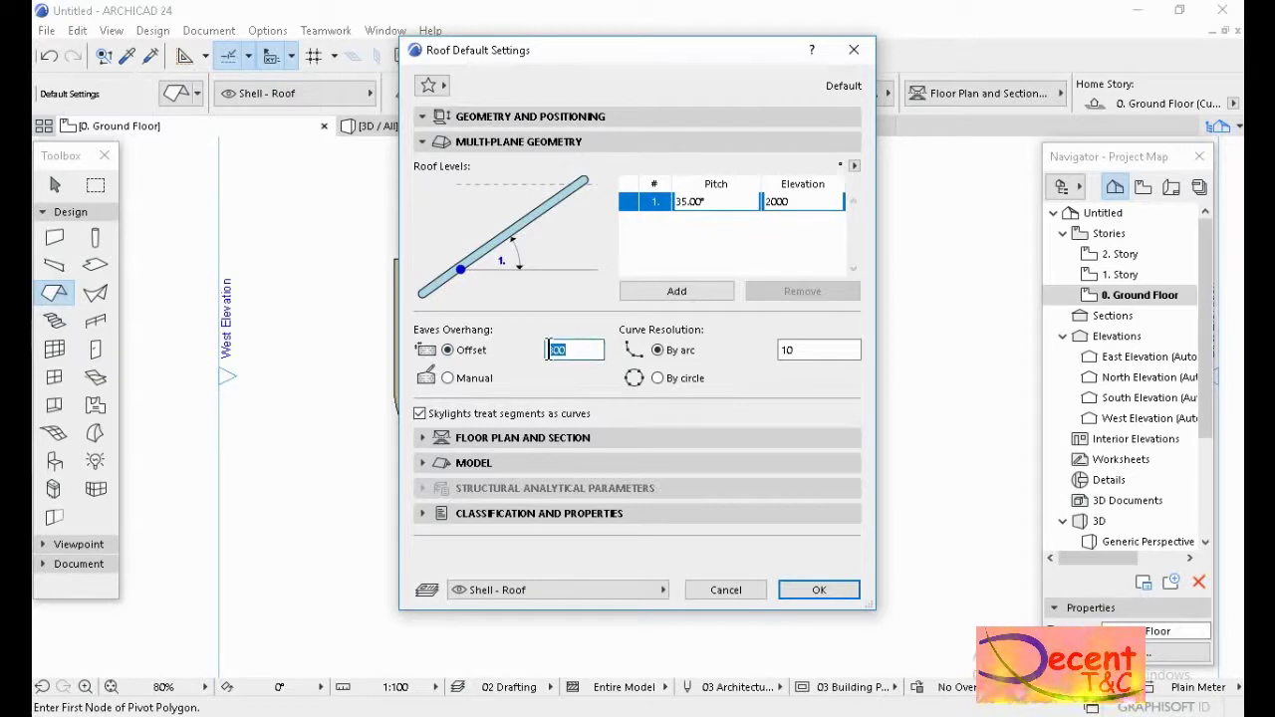
pyautogui.write('5')
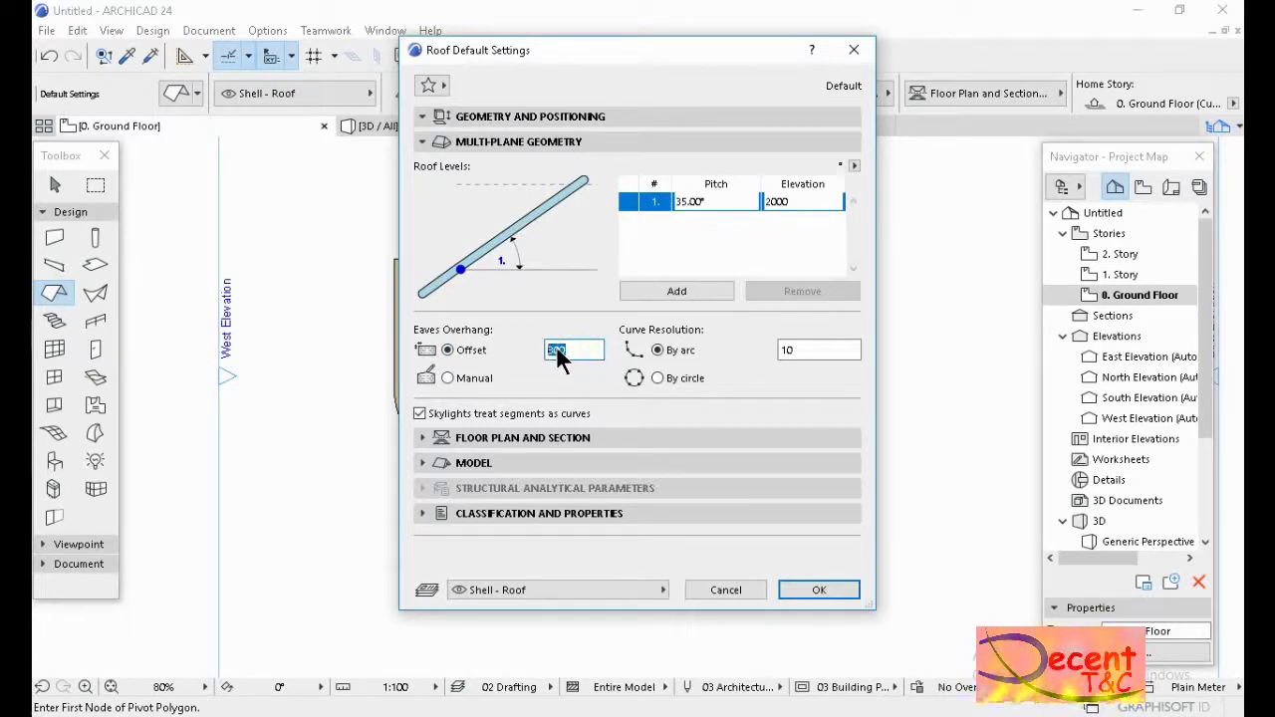
pyautogui.write('00')
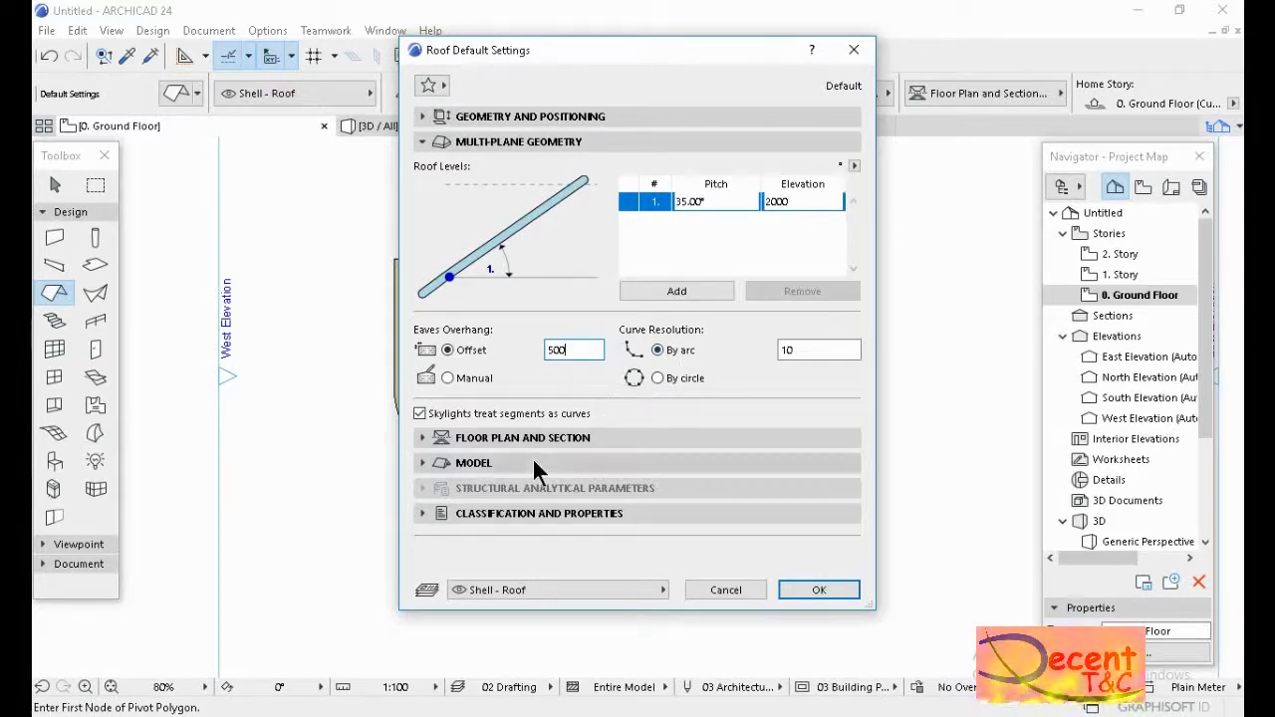
# Examine the roof's floor plan and section settings, including floor plan display, cut surfaces, outlines and cover fills.
pyautogui.click(525, 437)
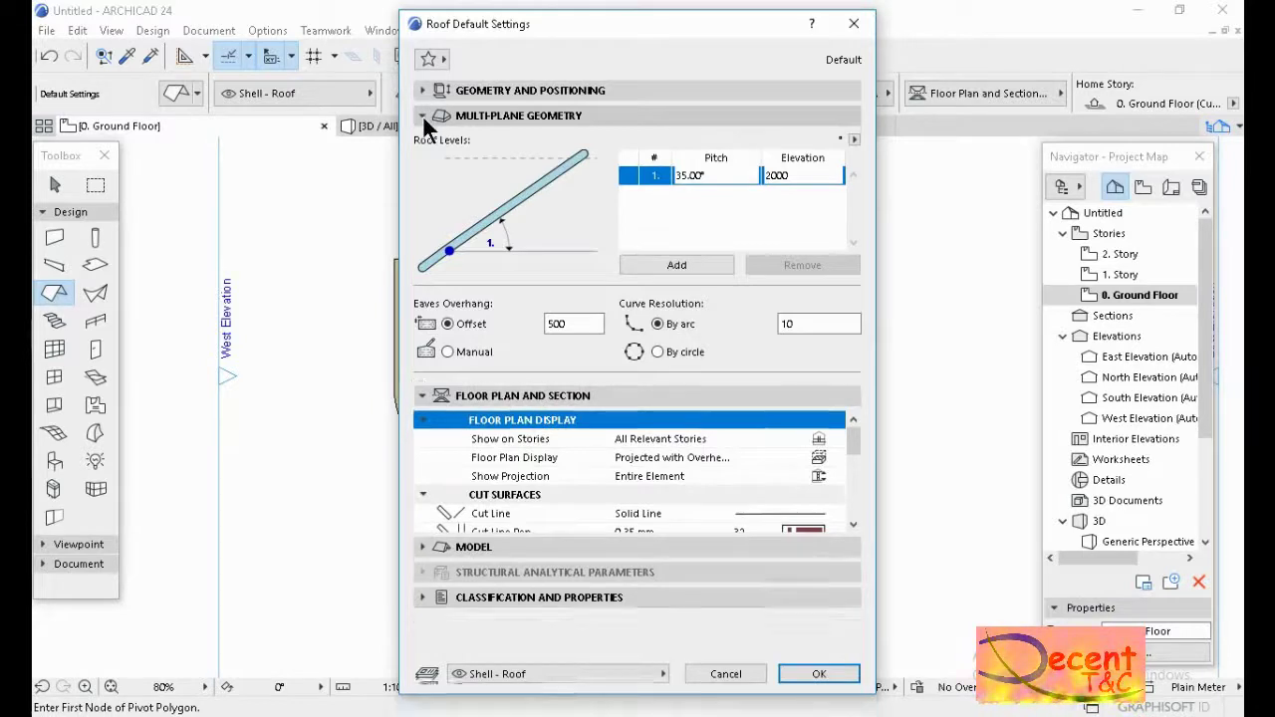
pyautogui.click(422, 116)
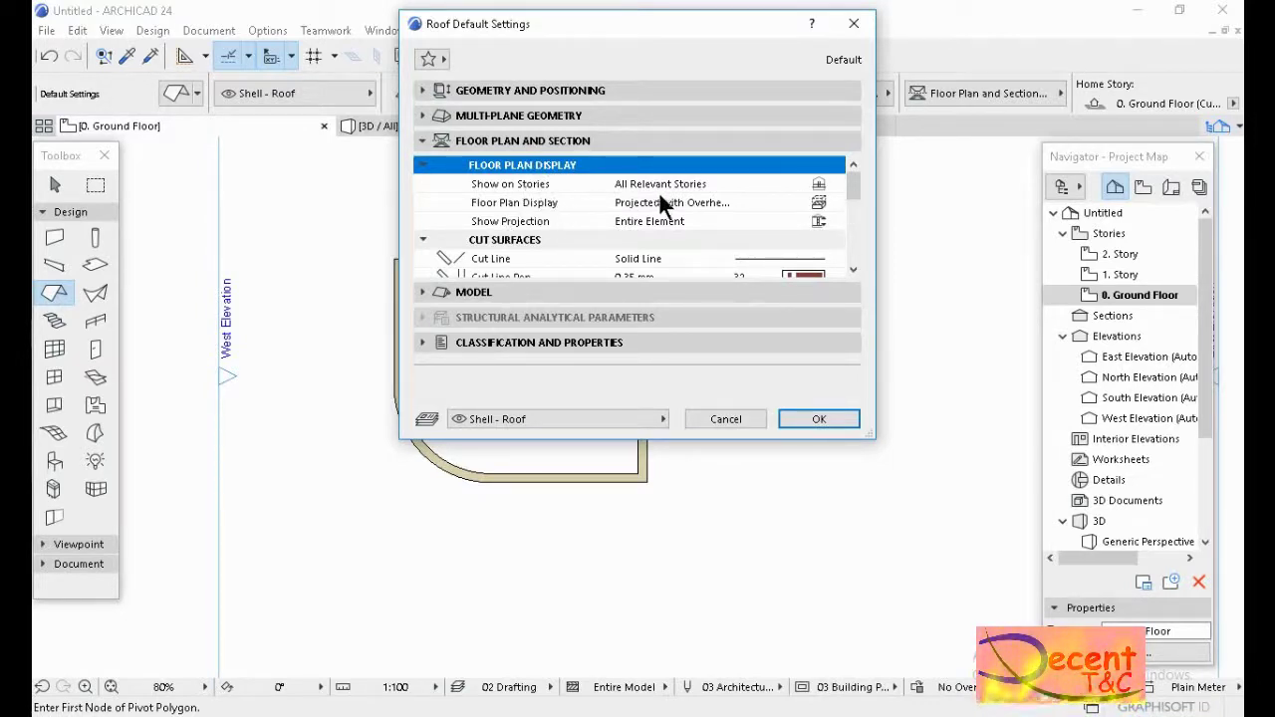
pyautogui.scroll(-2, 665, 195)
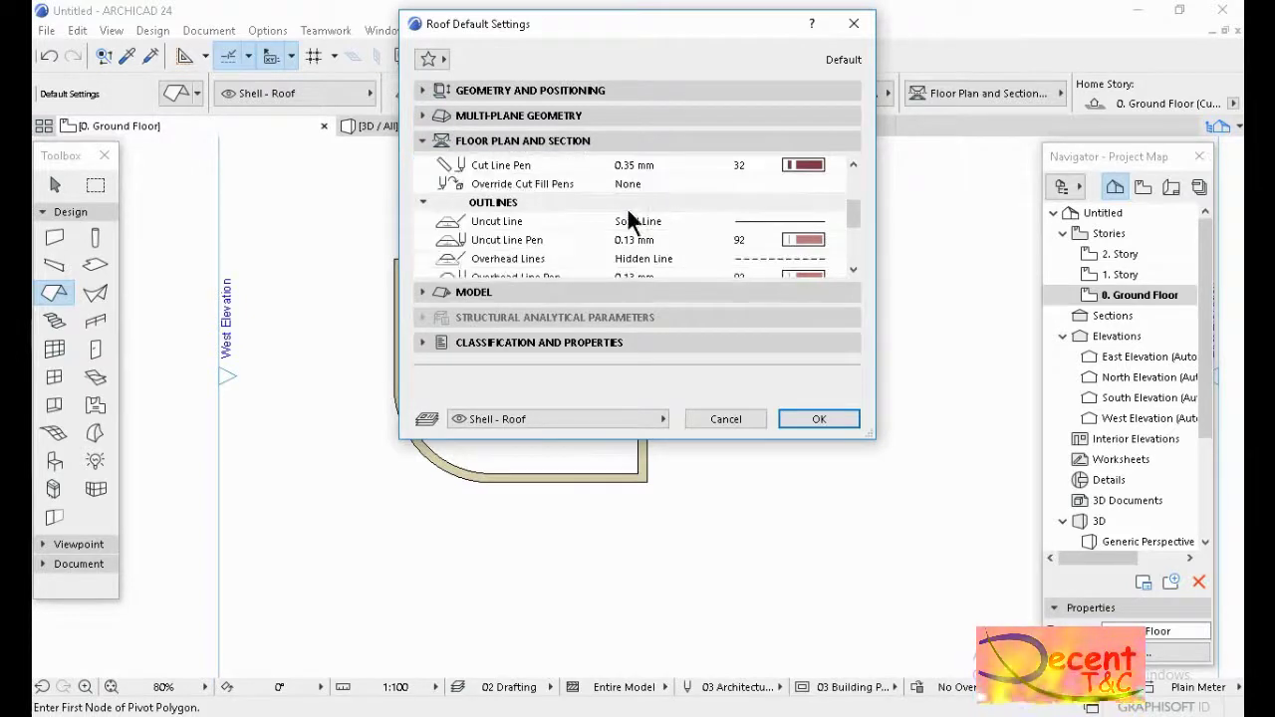
pyautogui.scroll(2, 612, 211)
pyautogui.scroll(-2, 608, 210)
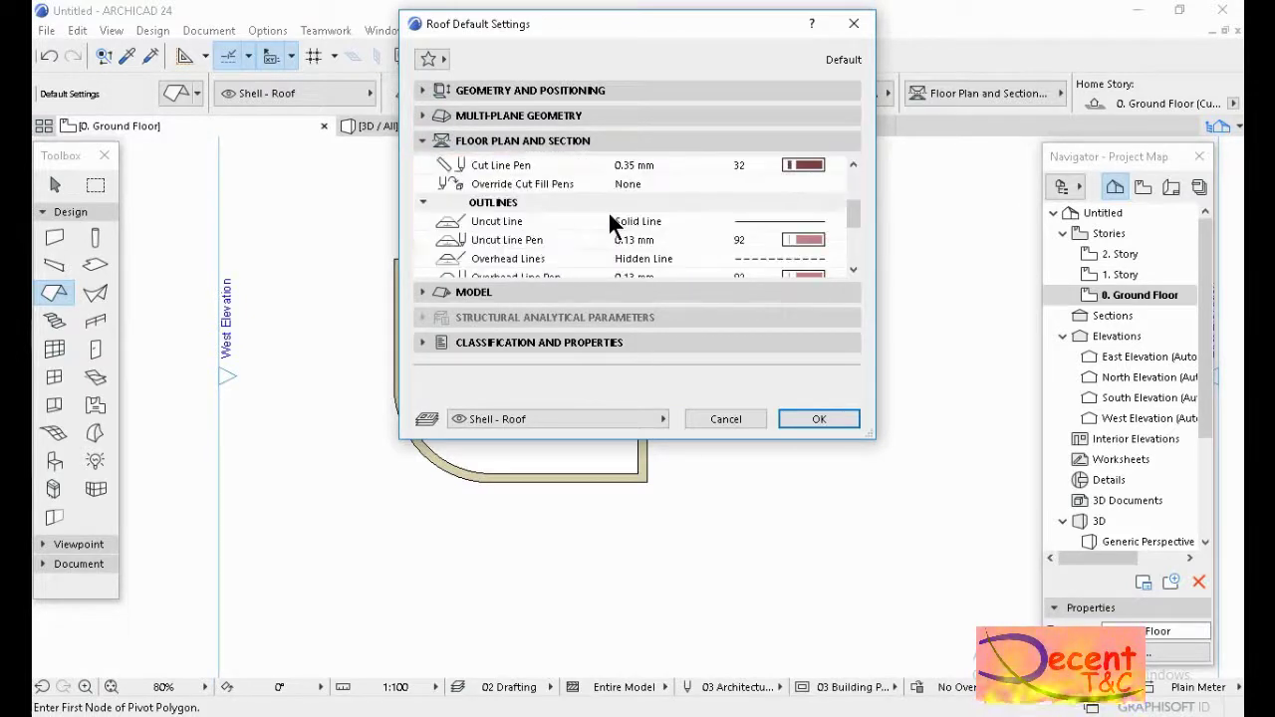
pyautogui.scroll(-3, 611, 224)
pyautogui.scroll(5, 610, 215)
pyautogui.scroll(-5, 609, 215)
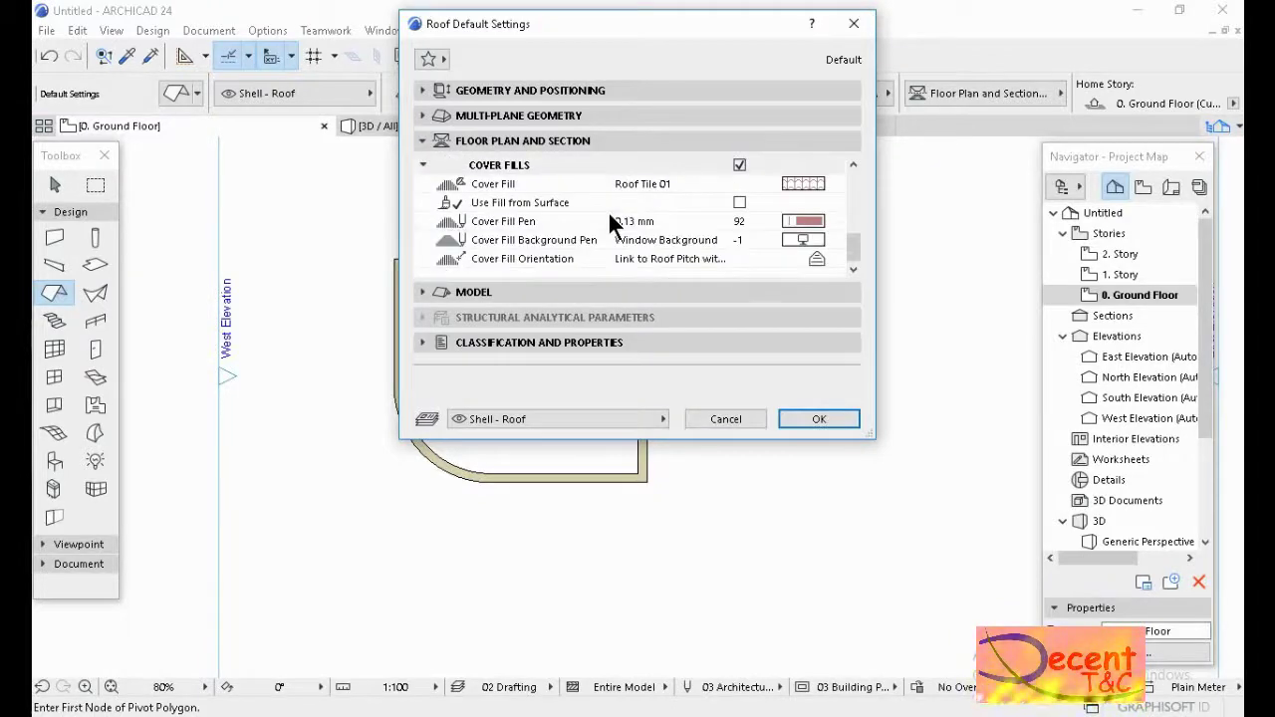
pyautogui.scroll(3, 610, 214)
pyautogui.scroll(2, 610, 212)
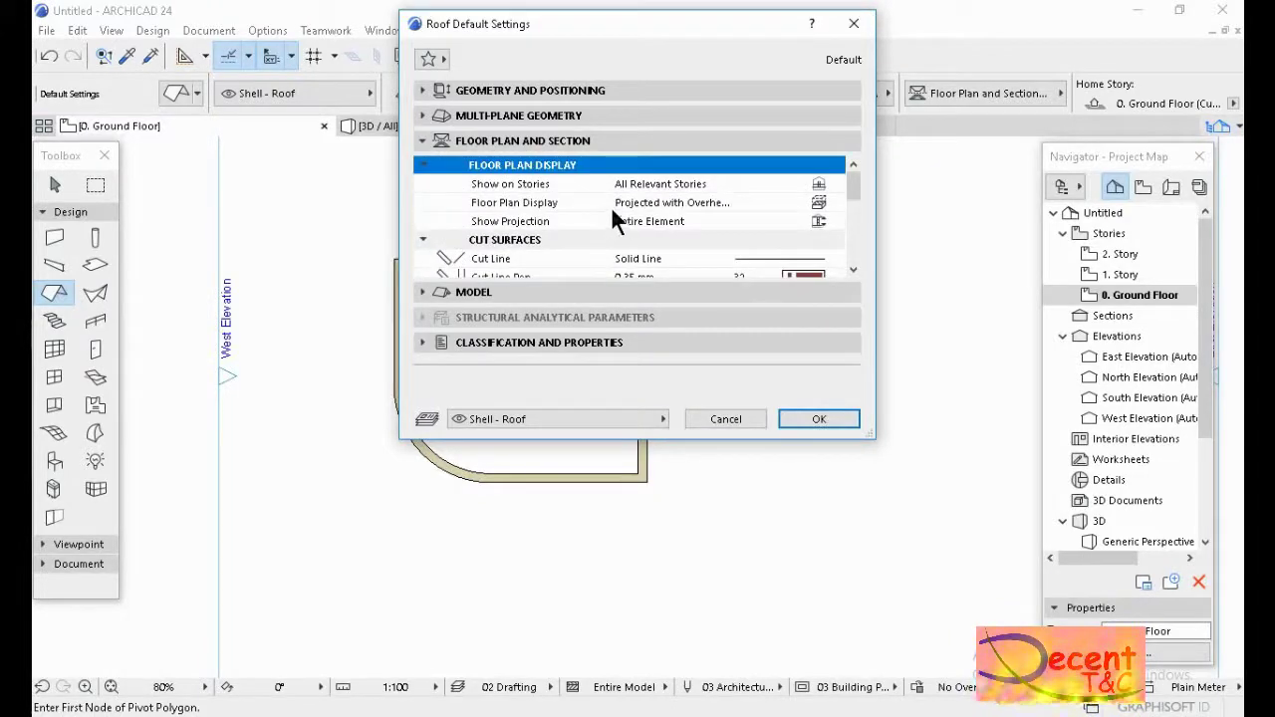
pyautogui.moveTo(851, 191); pyautogui.dragTo(852, 219)
# Override the roof's top, edge and bottom surfaces, keeping Roof Tiles - French Red on top and pine wood elsewhere, and link the three surfaces.
pyautogui.click(581, 293)
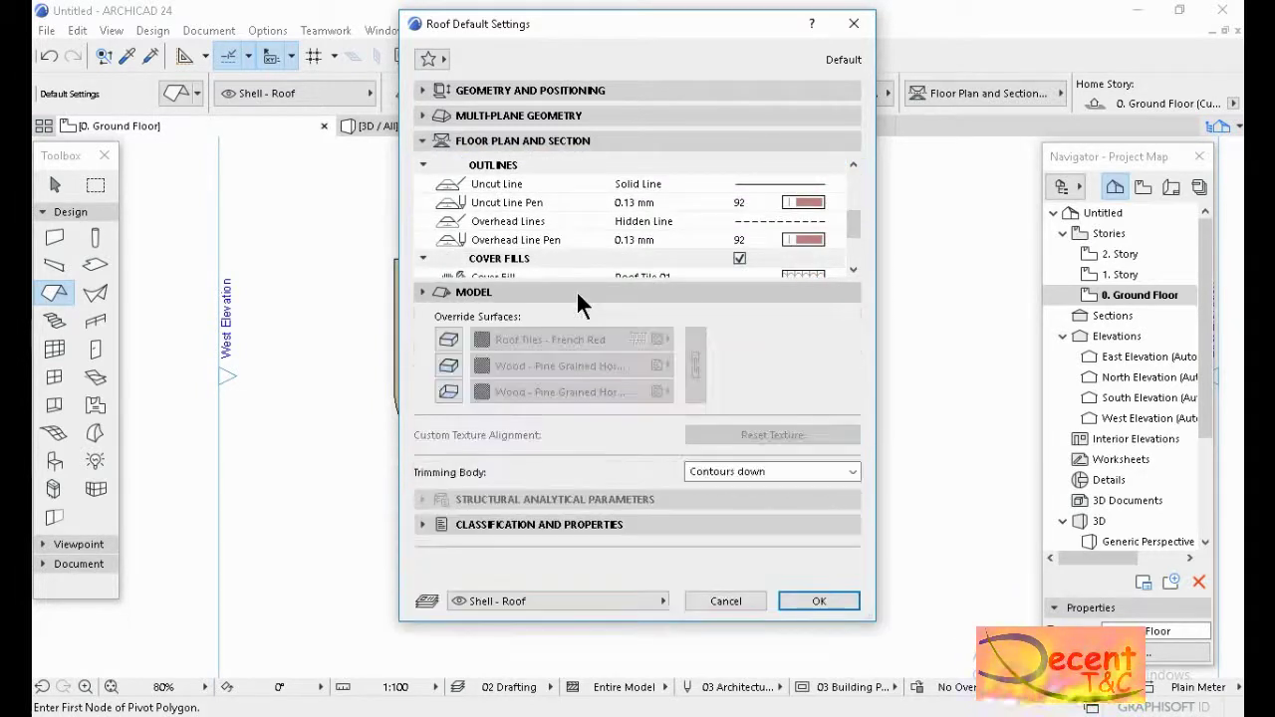
pyautogui.click(449, 341)
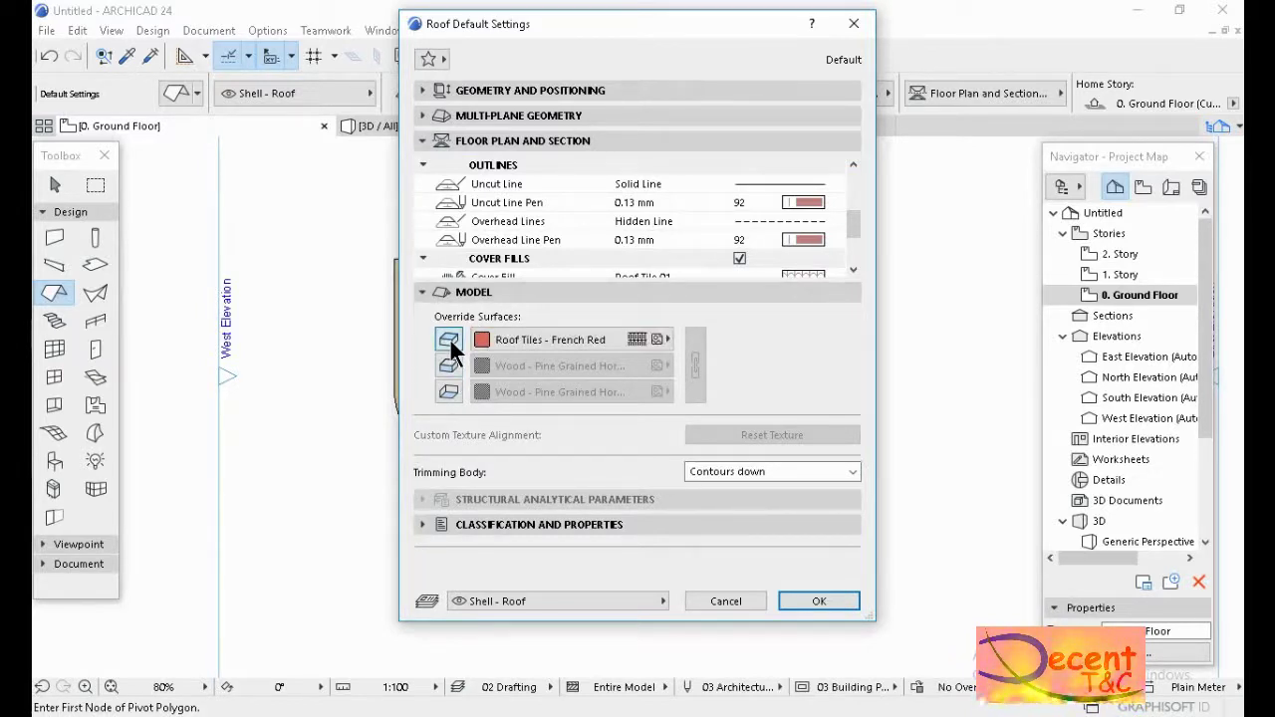
pyautogui.click(448, 365)
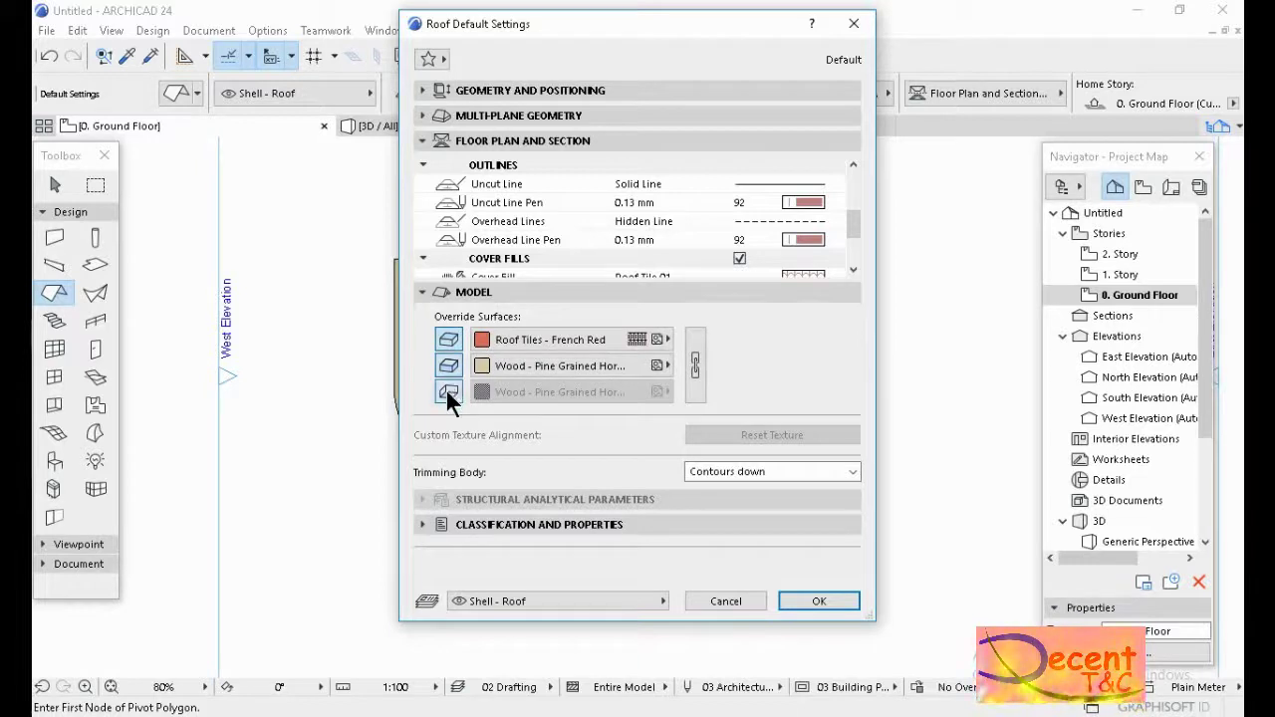
pyautogui.click(447, 390)
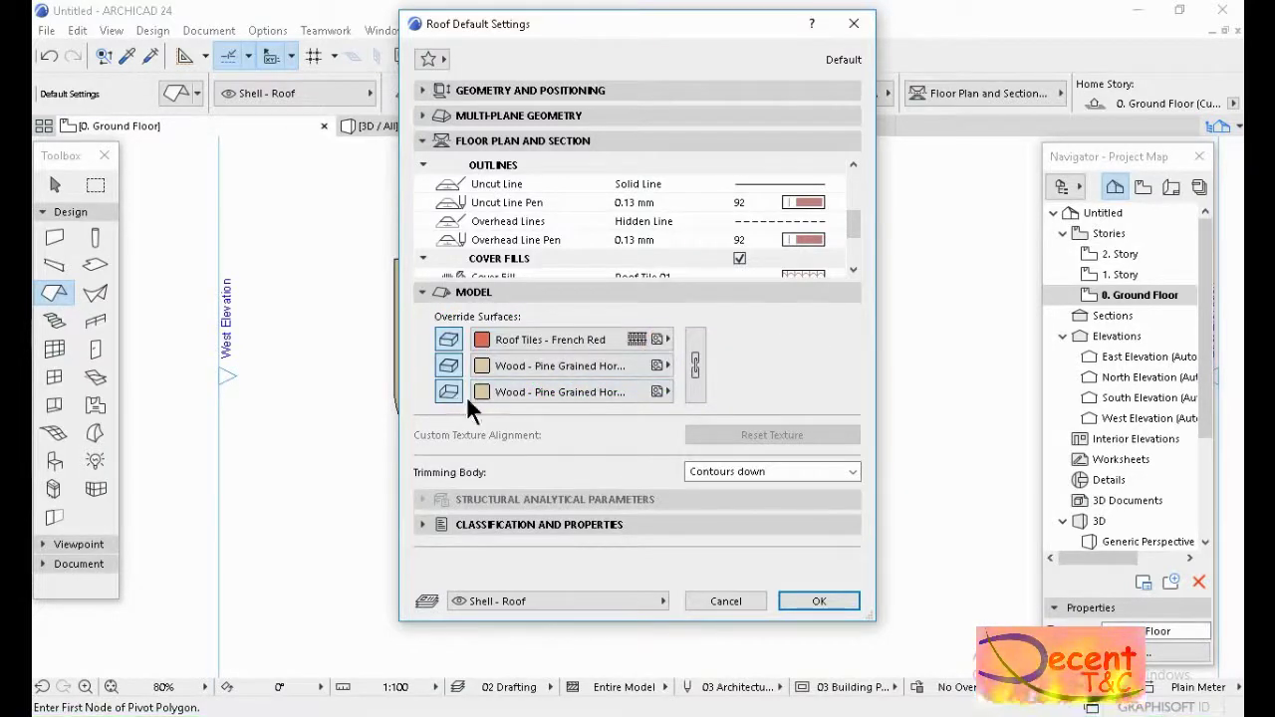
pyautogui.click(696, 362)
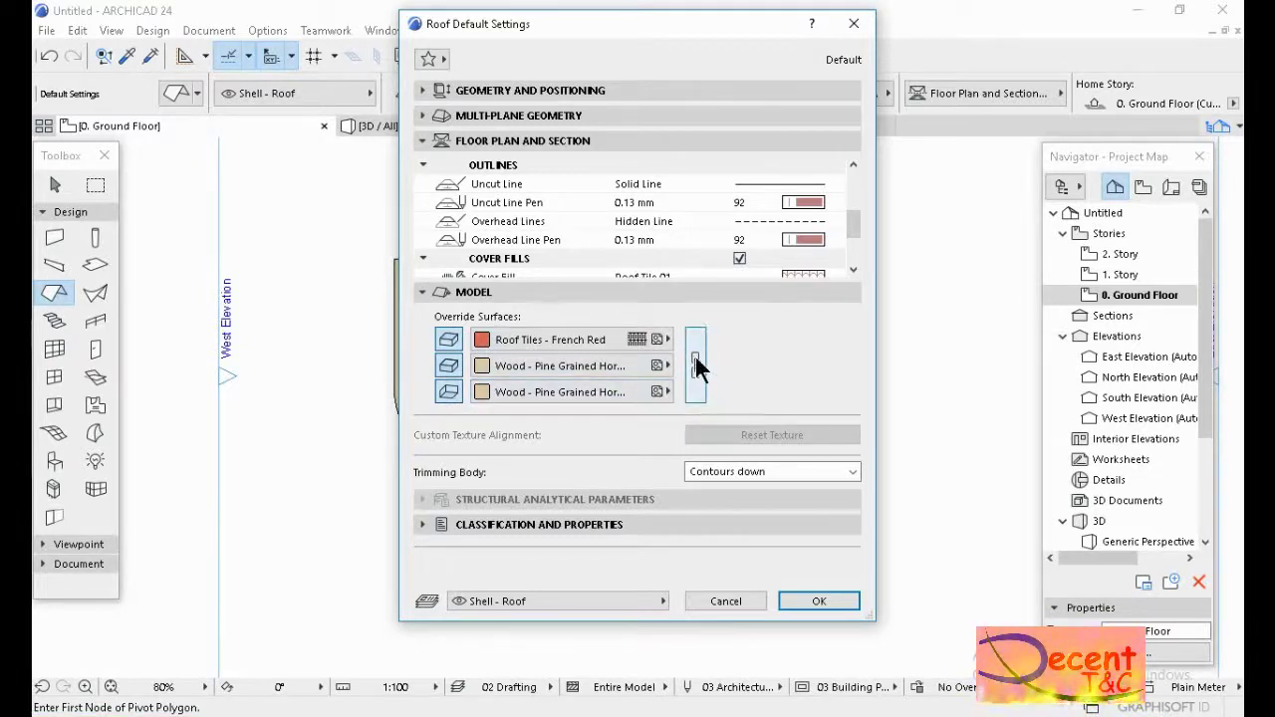
# Check the roof's classification and properties, and accept the default settings.
pyautogui.click(542, 526)
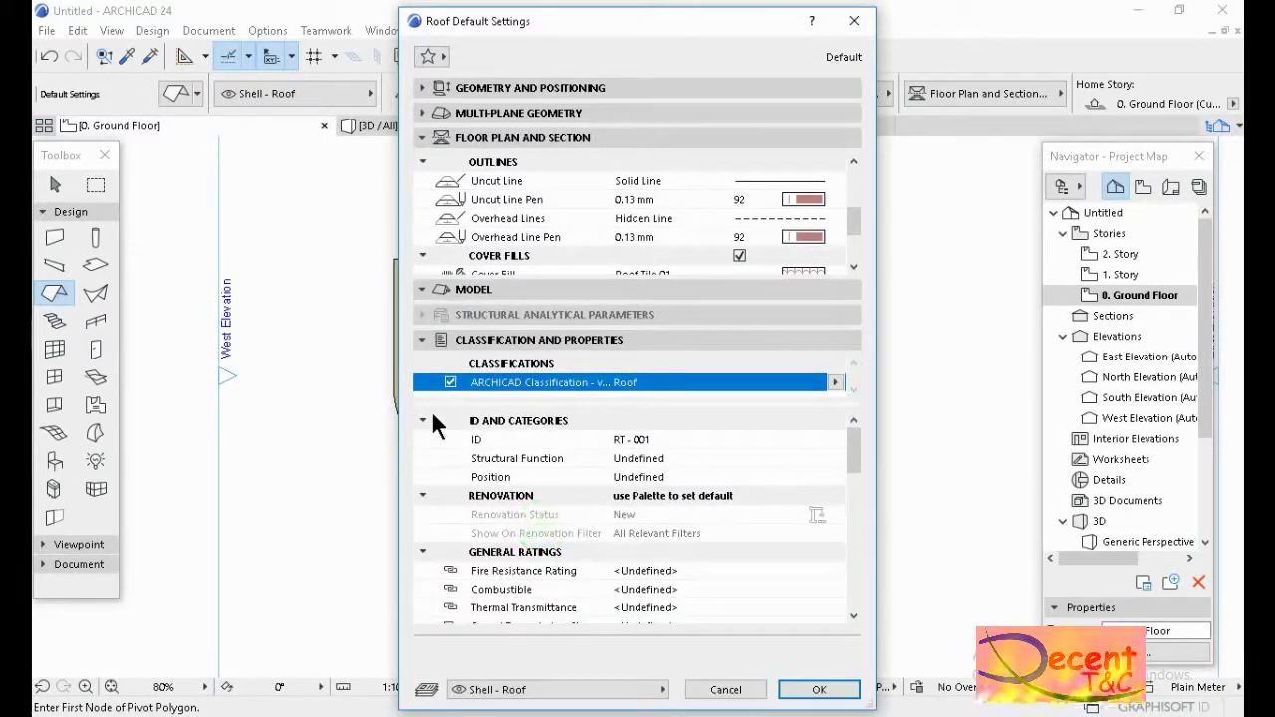
pyautogui.click(422, 340)
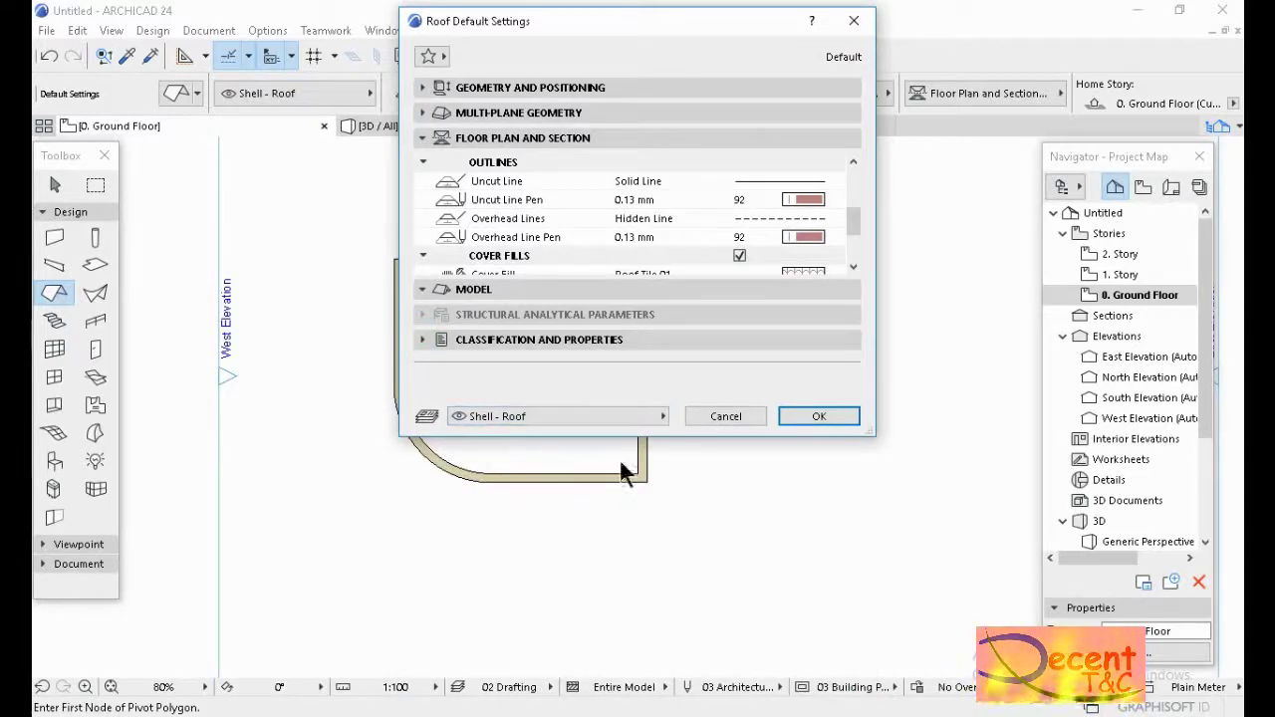
pyautogui.click(816, 413)
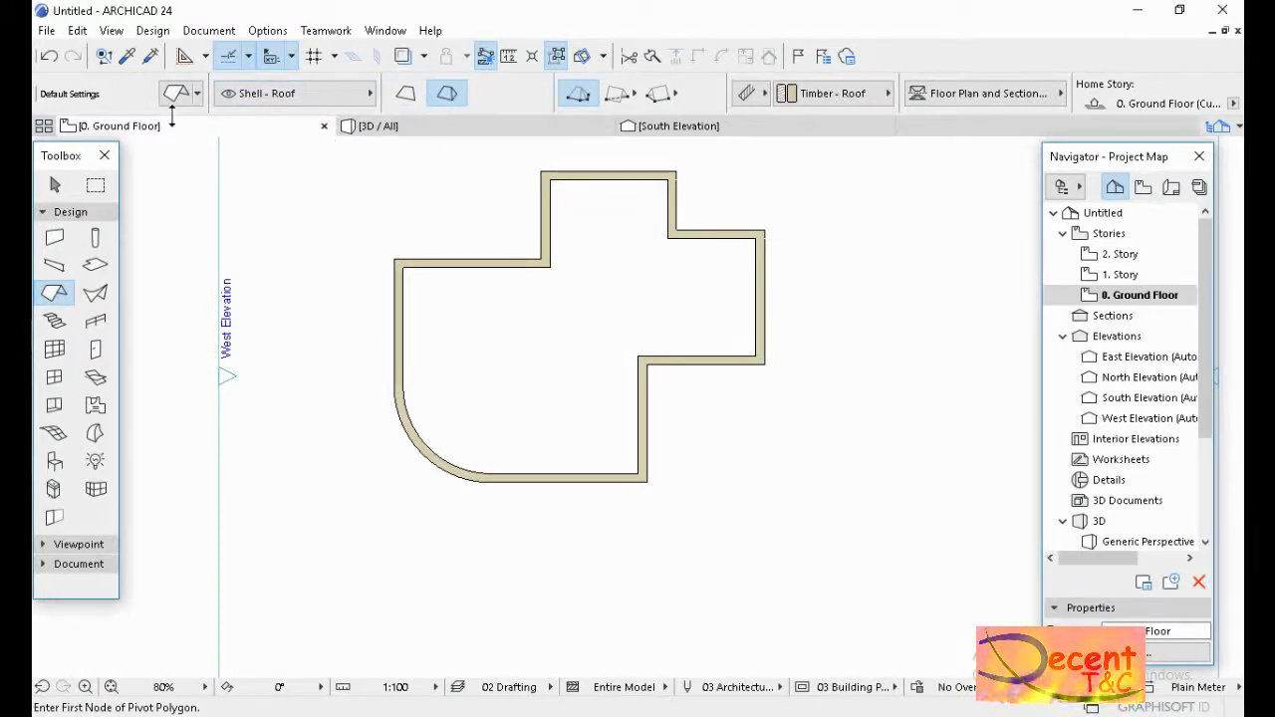
# Examine the single-plane and multi-plane roof geometry methods, returning to the multi-plane pivot polygon method.
pyautogui.click(407, 95)
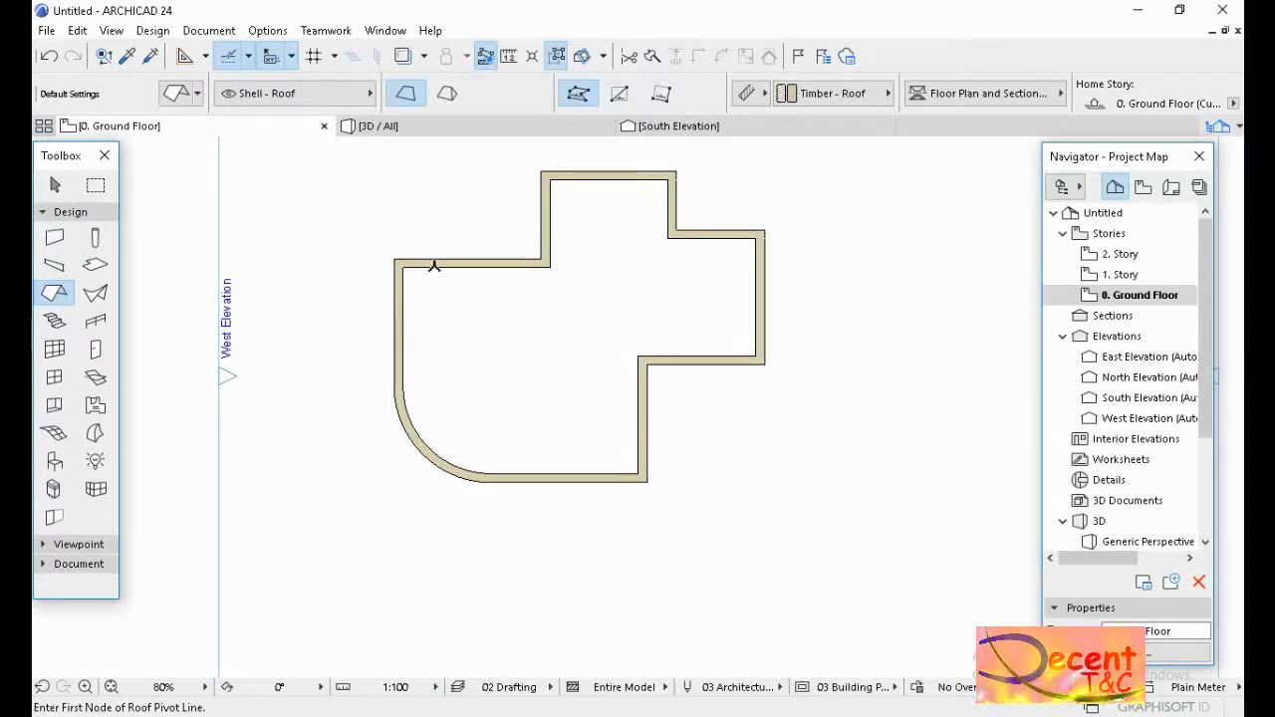
pyautogui.click(446, 92)
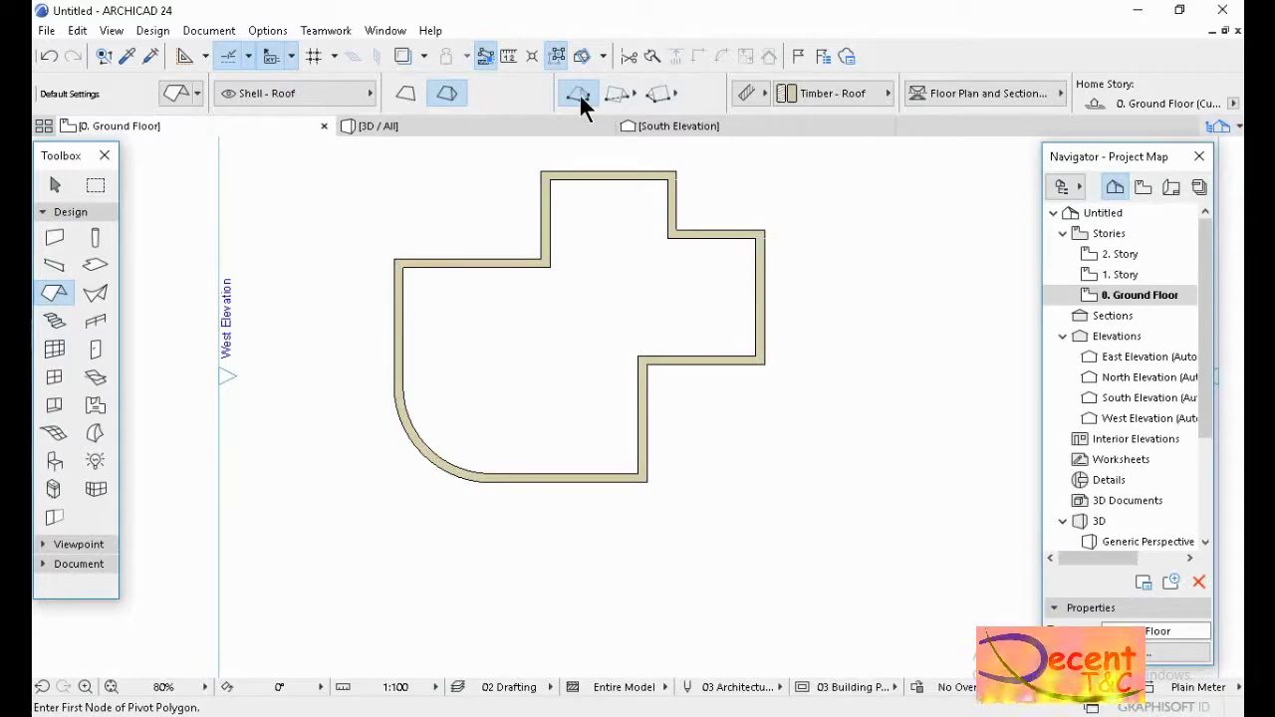
pyautogui.click(632, 89)
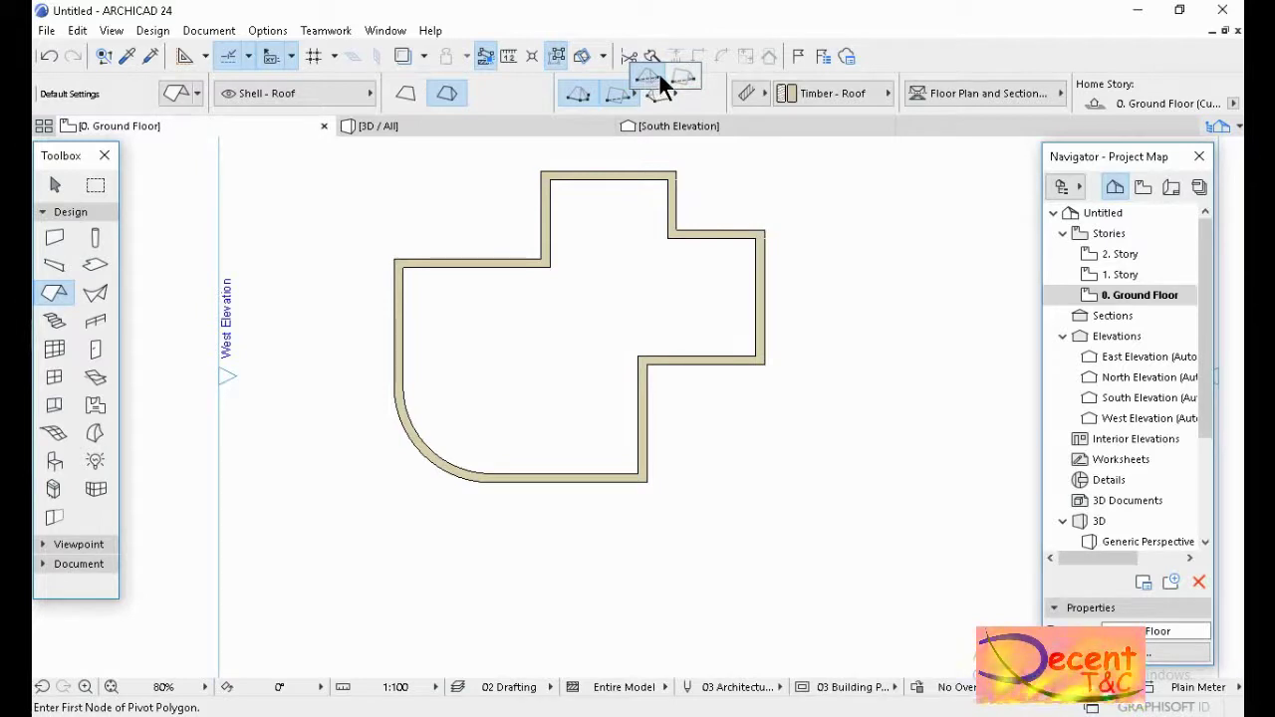
pyautogui.click(672, 94)
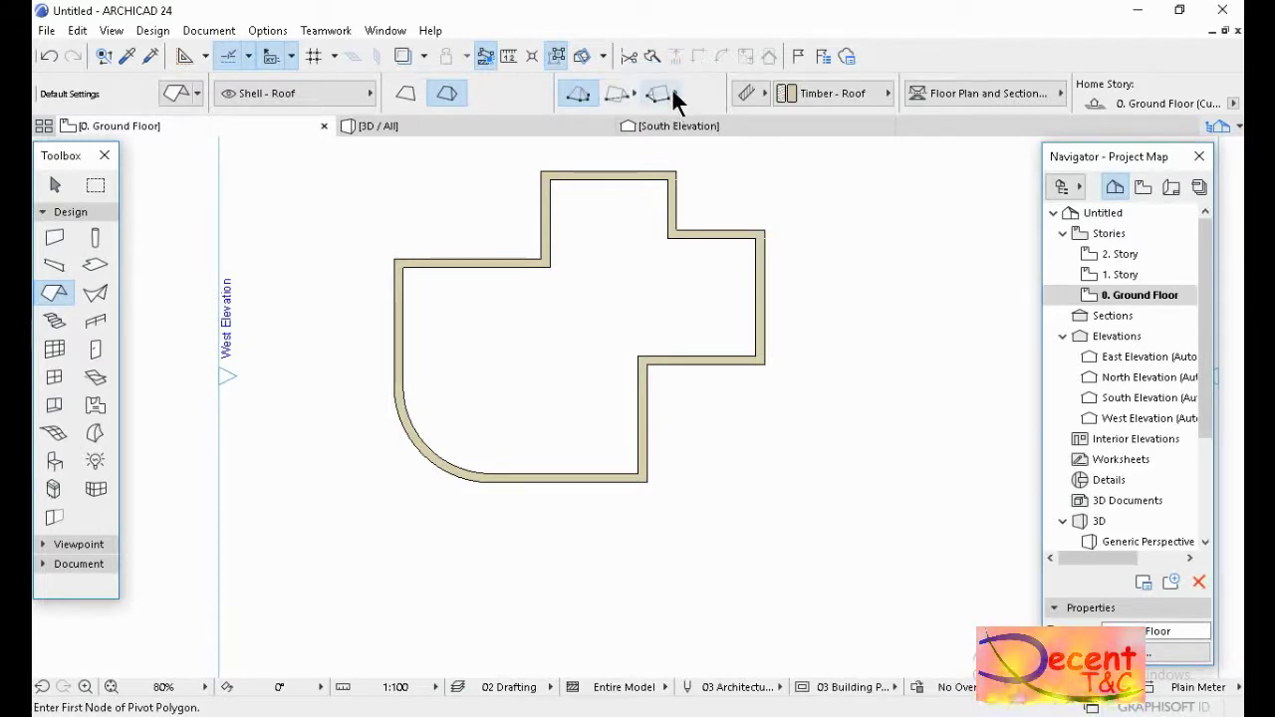
pyautogui.click(672, 92)
pyautogui.moveTo(672, 89)
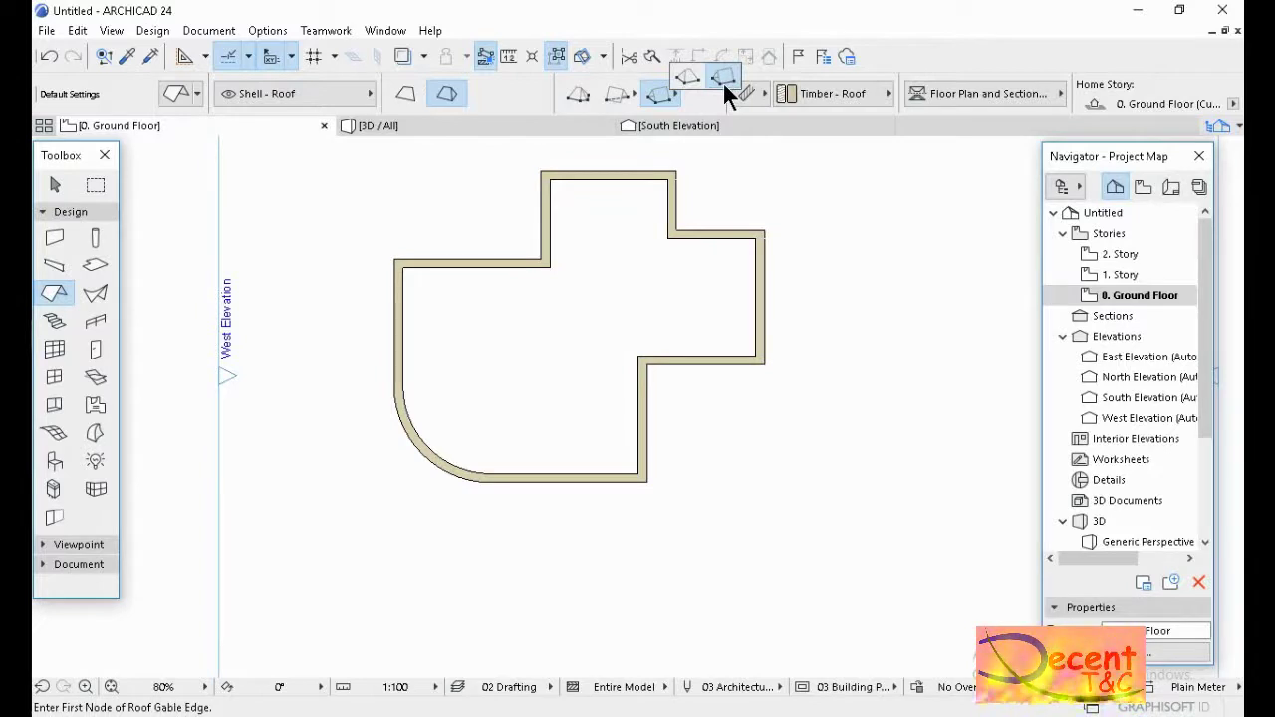
pyautogui.click(578, 95)
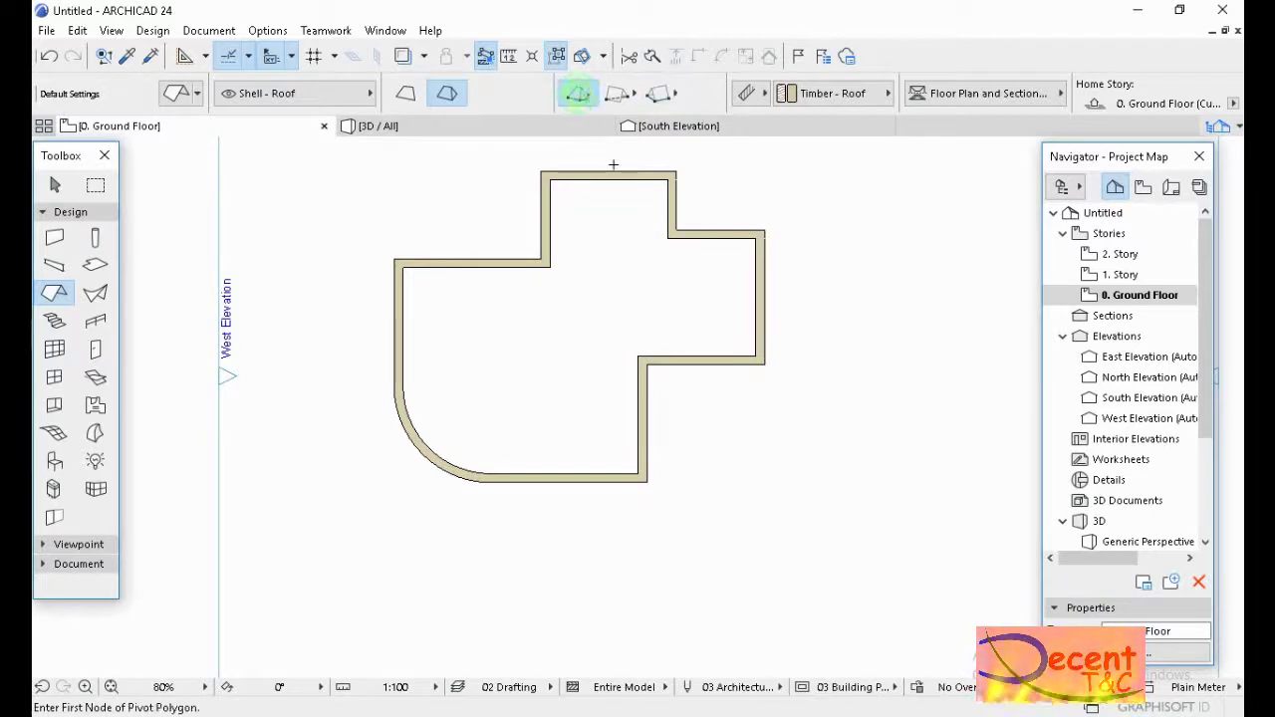
# Trace the roof's pivot polygon clockwise along the outer wall corners, from the upper projection's upper-left corner to the start of the rounded corner.
pyautogui.click(540, 171)
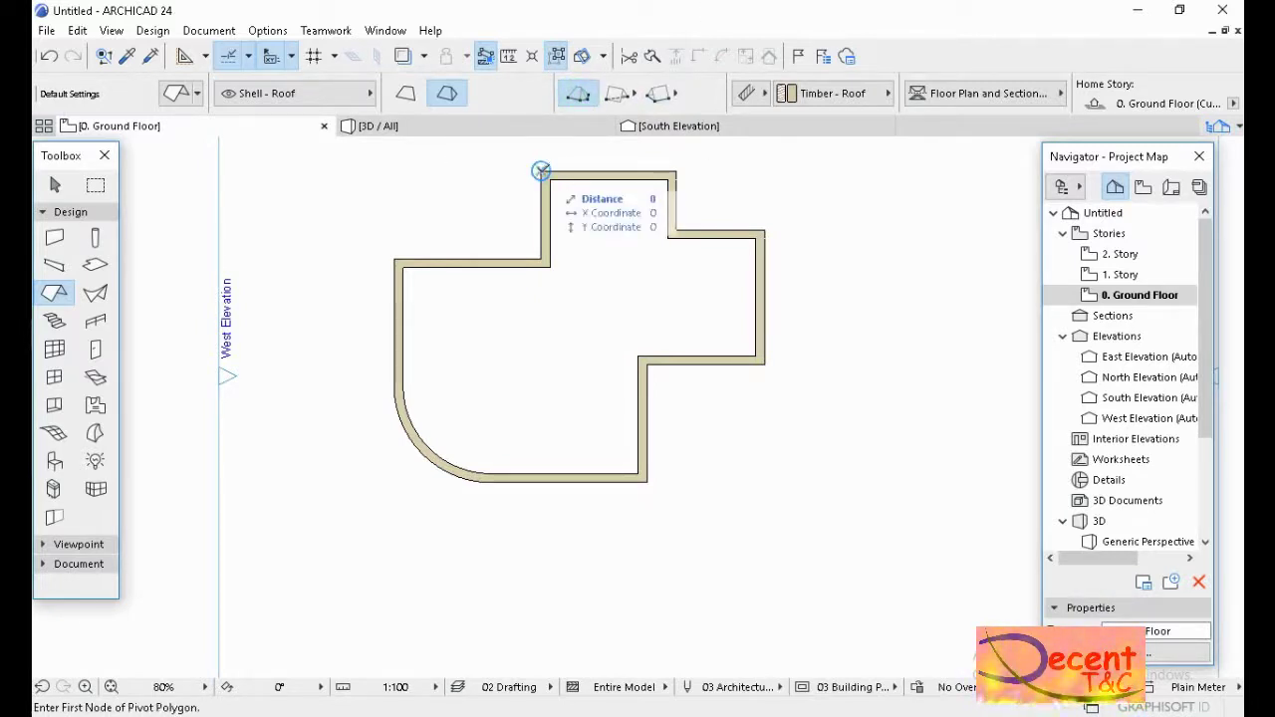
pyautogui.click(676, 171)
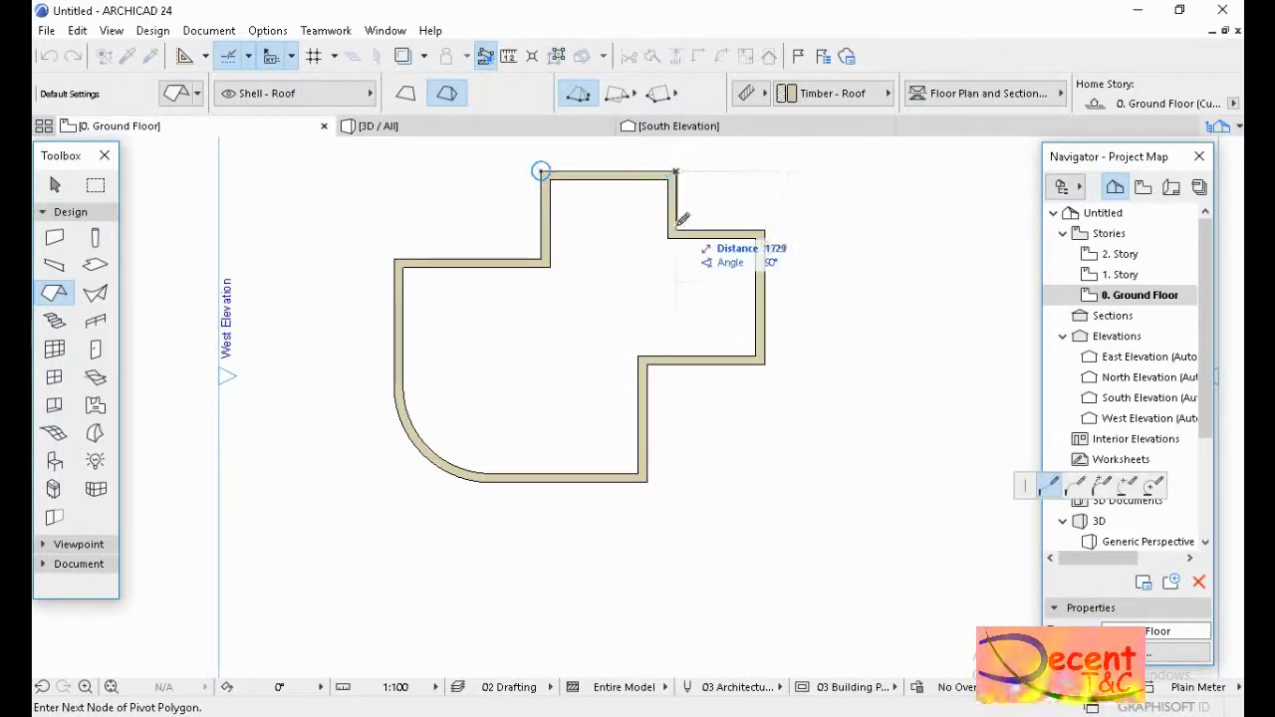
pyautogui.click(676, 231)
pyautogui.click(765, 231)
pyautogui.click(764, 359)
pyautogui.click(647, 361)
pyautogui.click(648, 477)
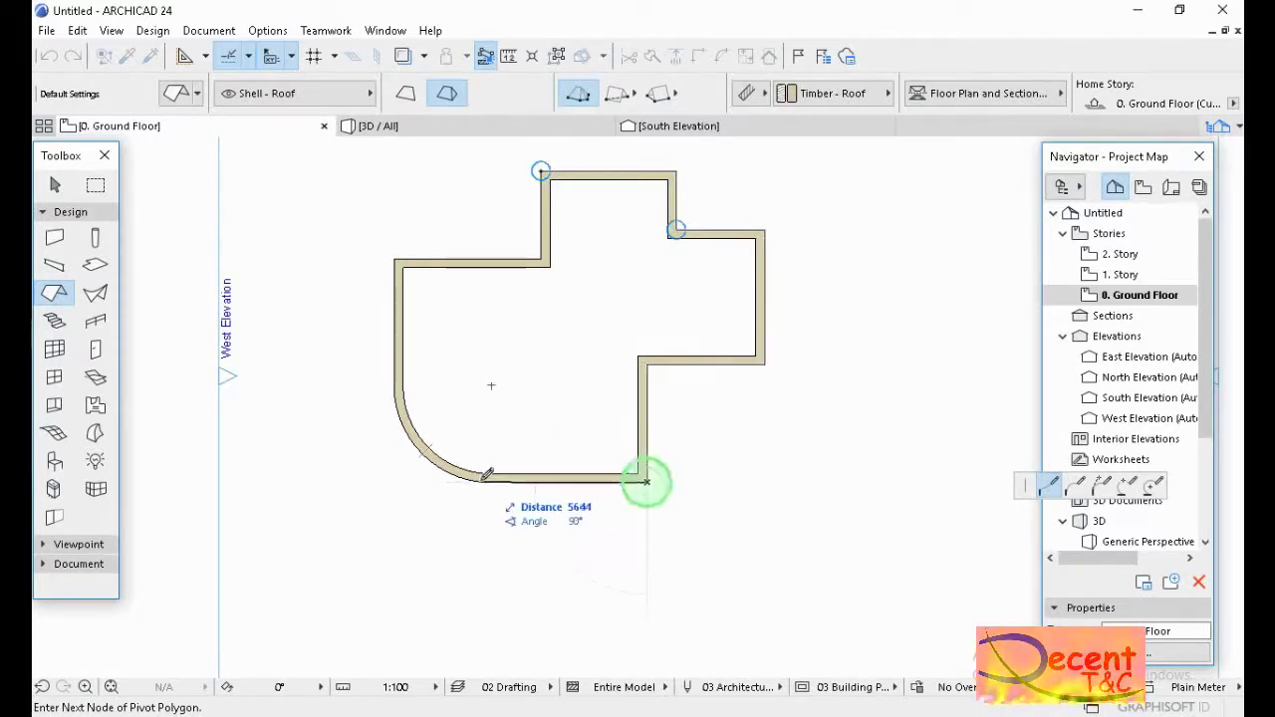
pyautogui.click(485, 479)
# Trace the pivot polygon around the outside of the rounded corner with short straight segments, up to the start of the straight west wall.
pyautogui.scroll(3, 445, 465)
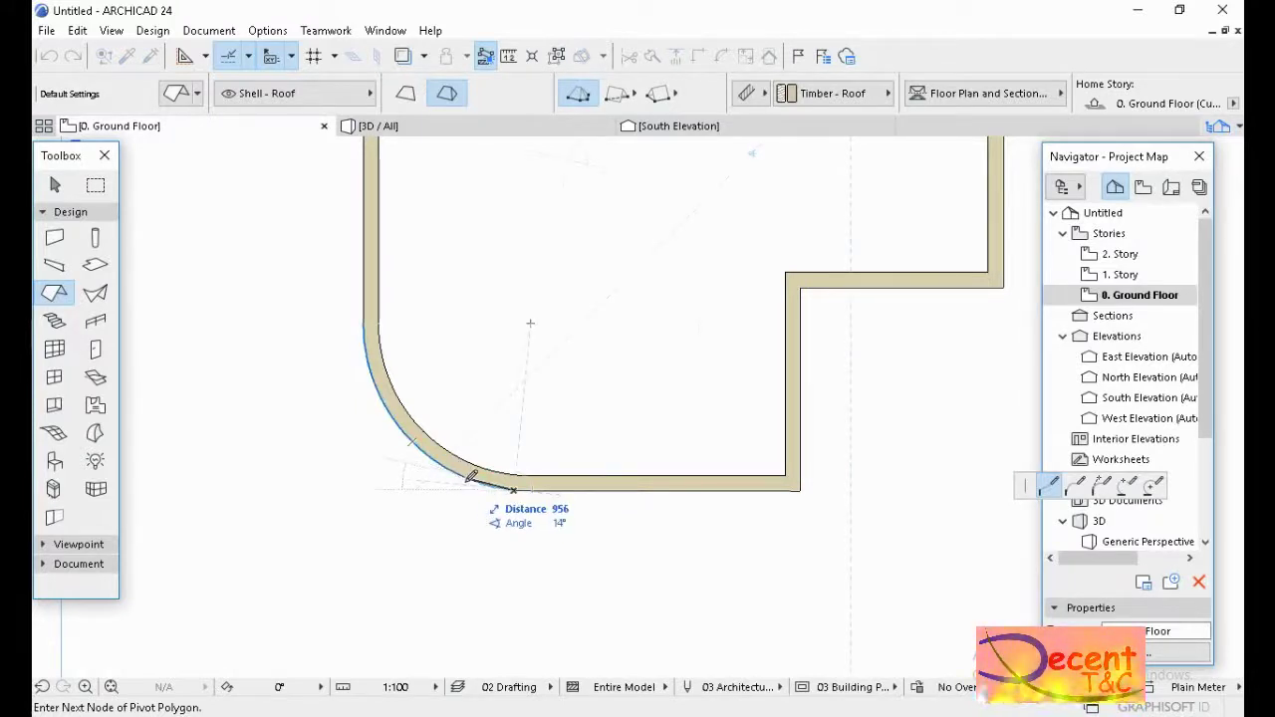
pyautogui.scroll(2, 468, 474)
pyautogui.scroll(2, 471, 476)
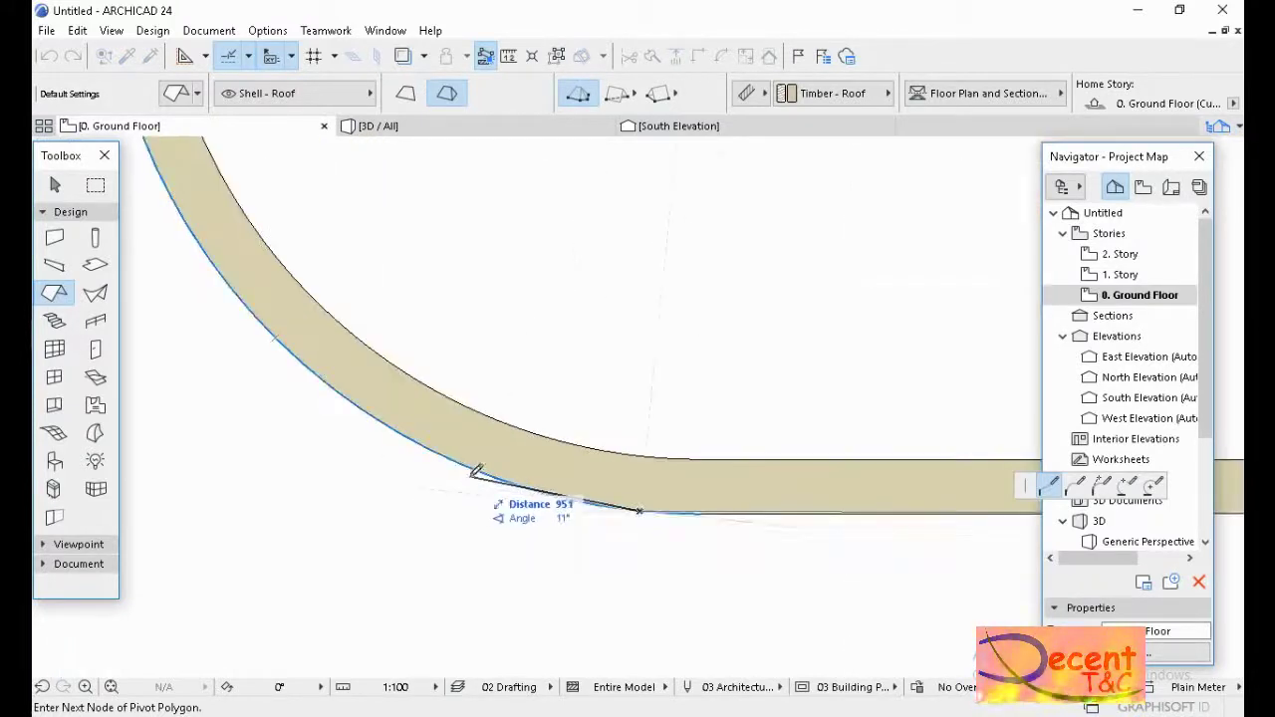
pyautogui.scroll(2, 498, 476)
pyautogui.click(498, 478)
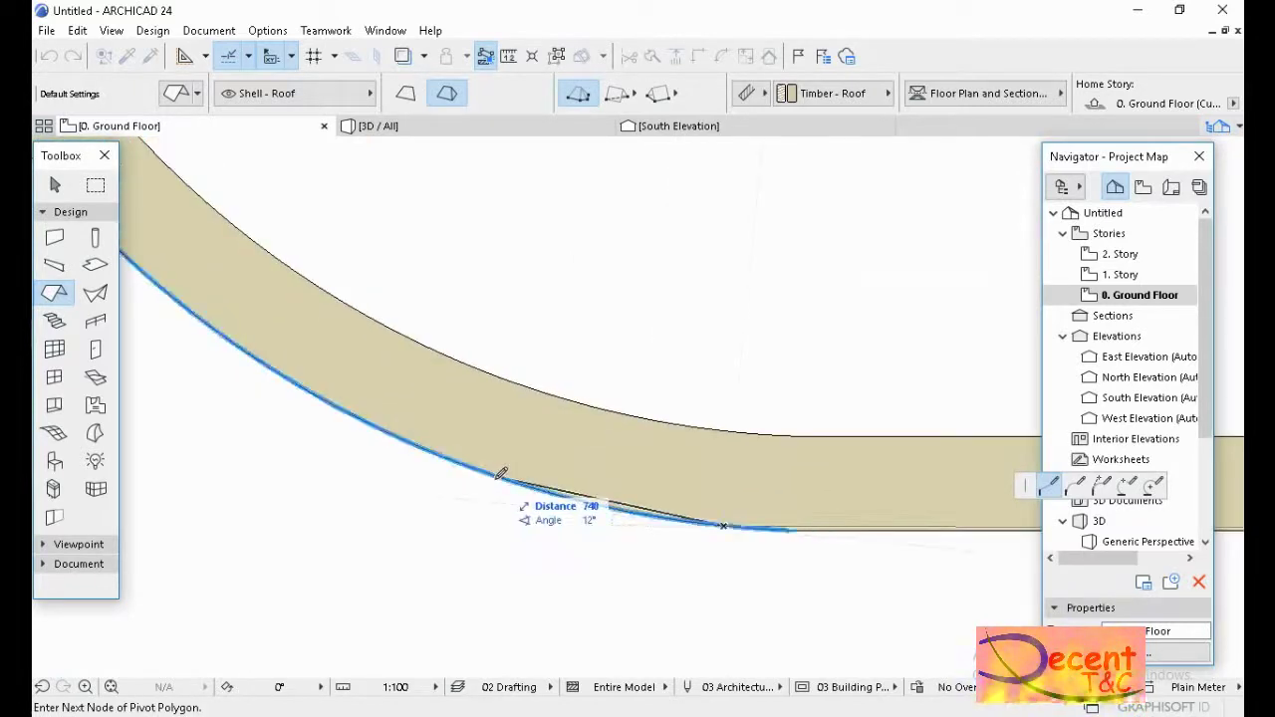
pyautogui.scroll(1, 538, 464)
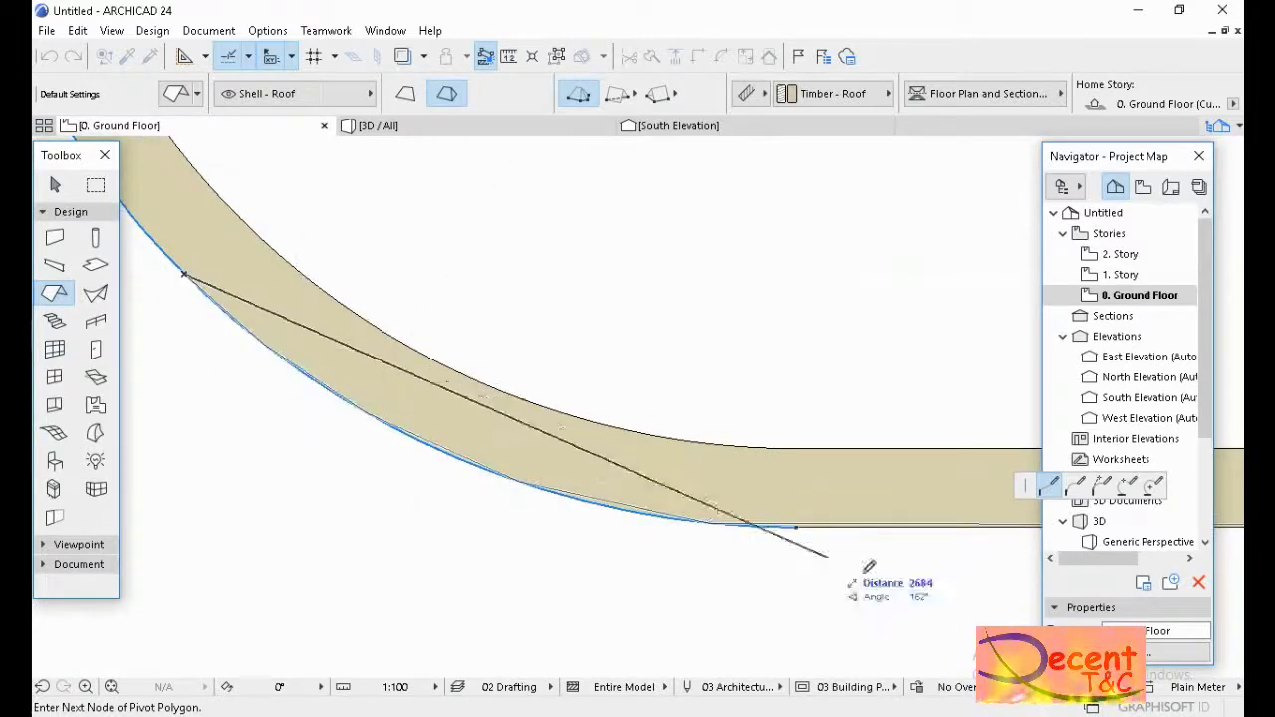
pyautogui.scroll(-3, 399, 284)
pyautogui.scroll(5, 432, 347)
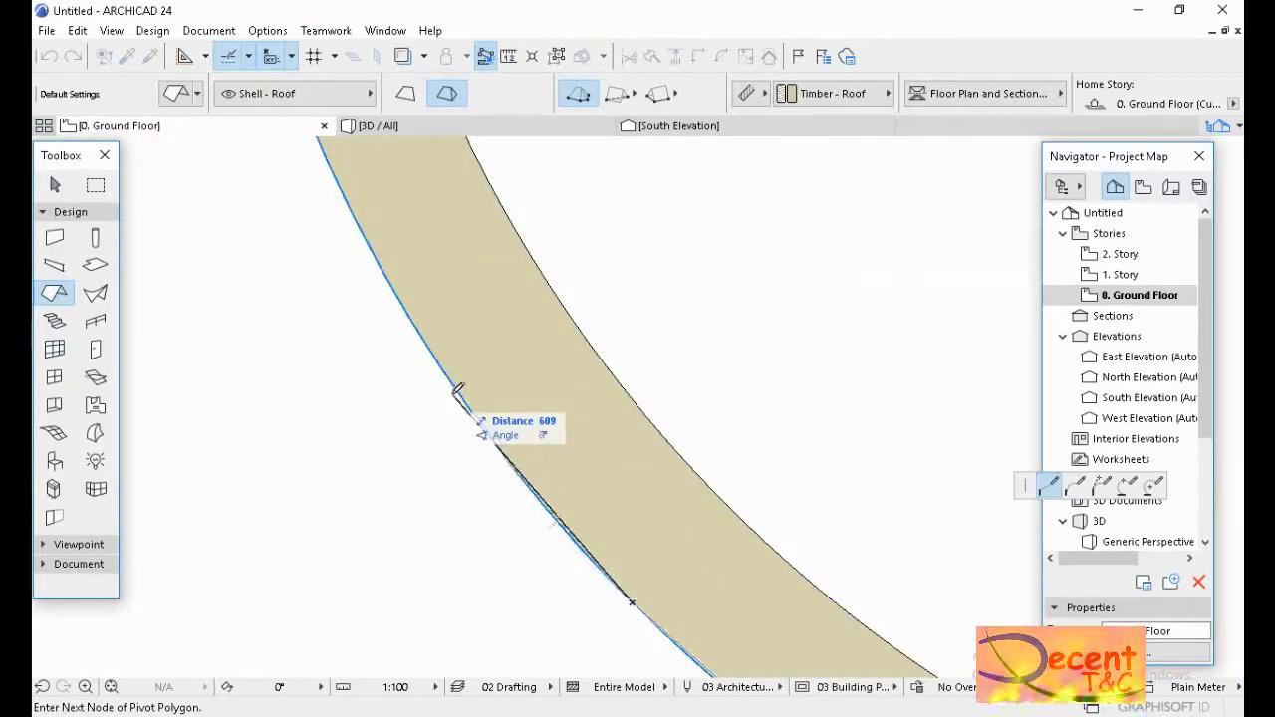
pyautogui.click(455, 390)
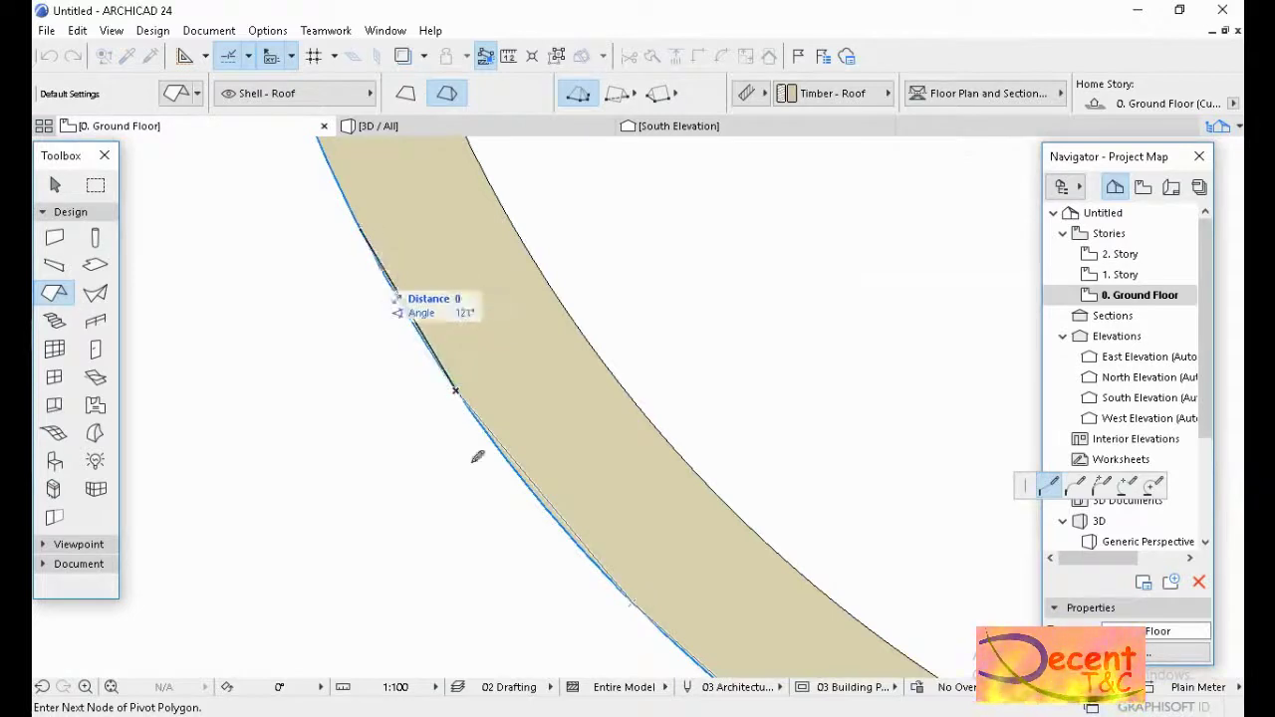
pyautogui.scroll(-3, 581, 418)
pyautogui.scroll(2, 435, 195)
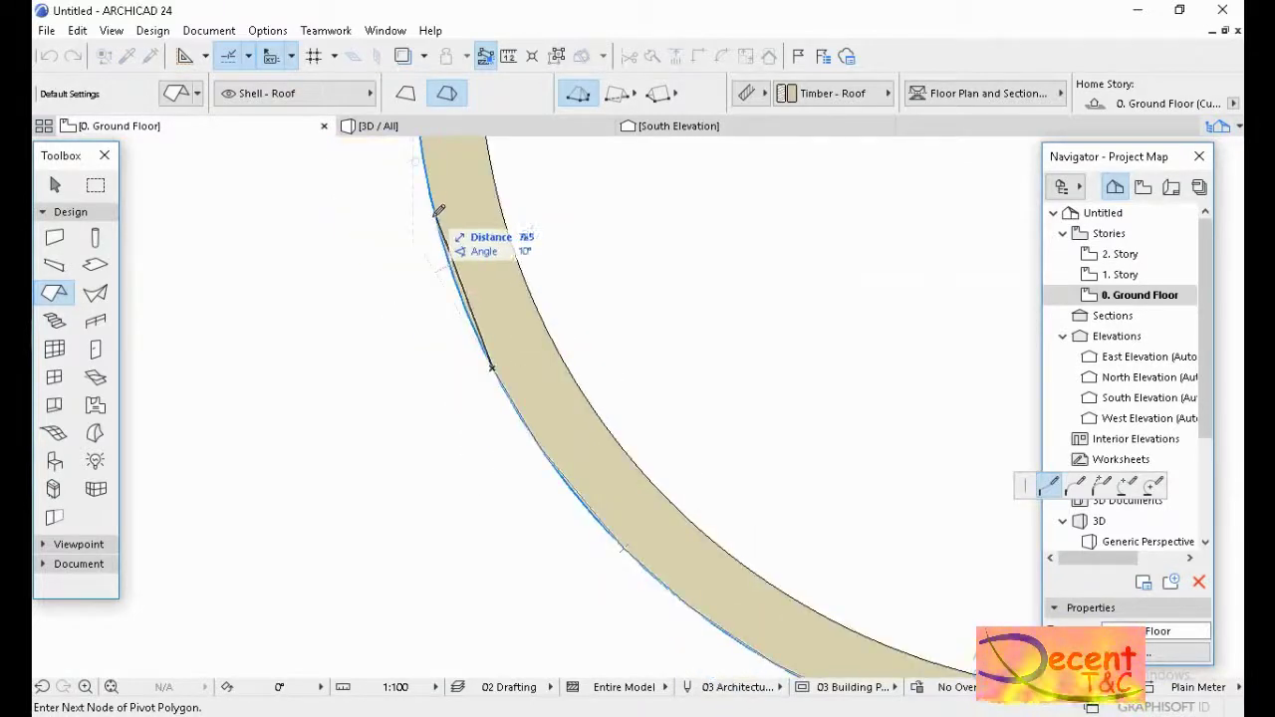
pyautogui.scroll(-2, 644, 408)
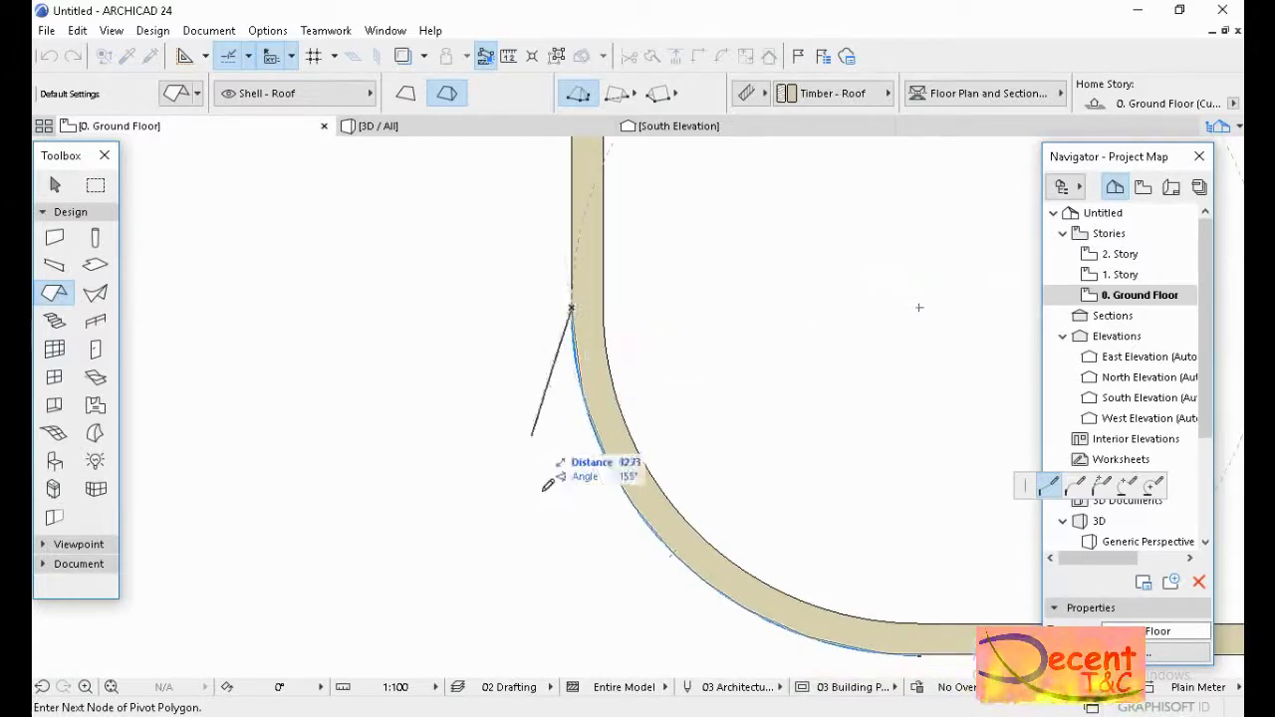
# Continue the pivot polygon along the west wall and the inner corner, and close it at its first corner to create the roof.
pyautogui.scroll(-2, 554, 478)
pyautogui.click(558, 240)
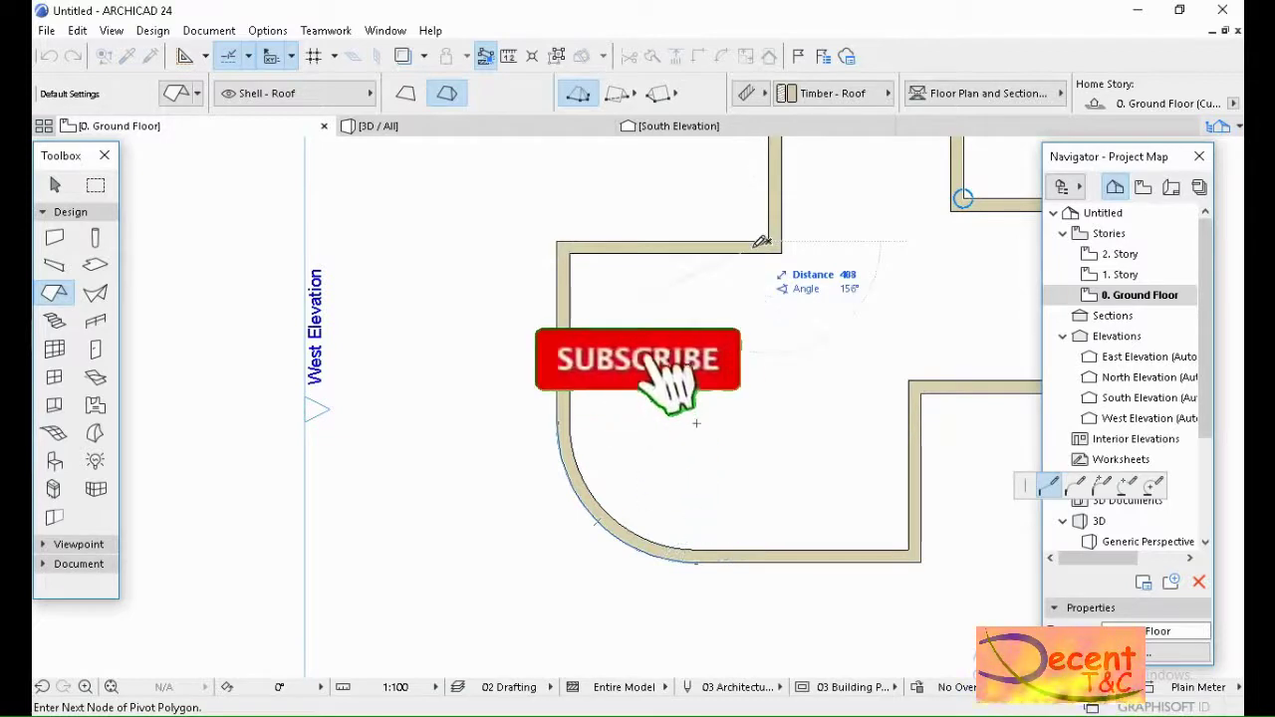
pyautogui.click(556, 241)
pyautogui.click(773, 239)
pyautogui.scroll(-2, 773, 239)
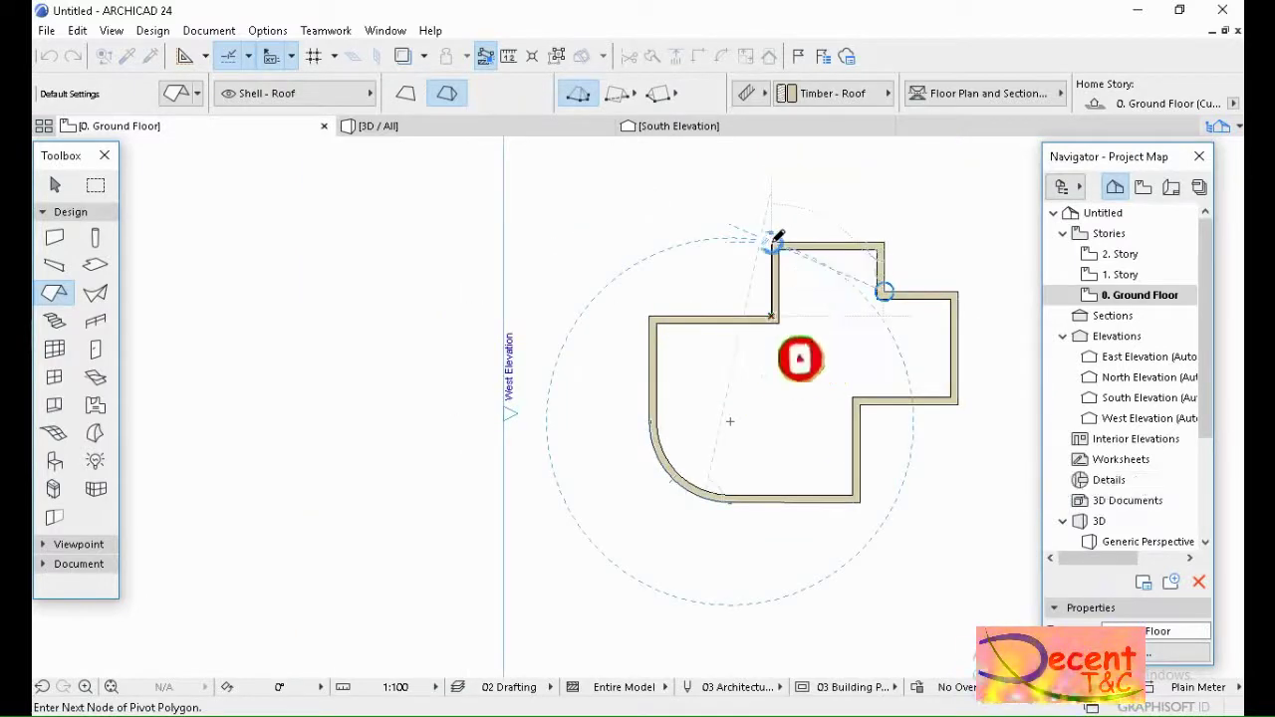
pyautogui.click(776, 242)
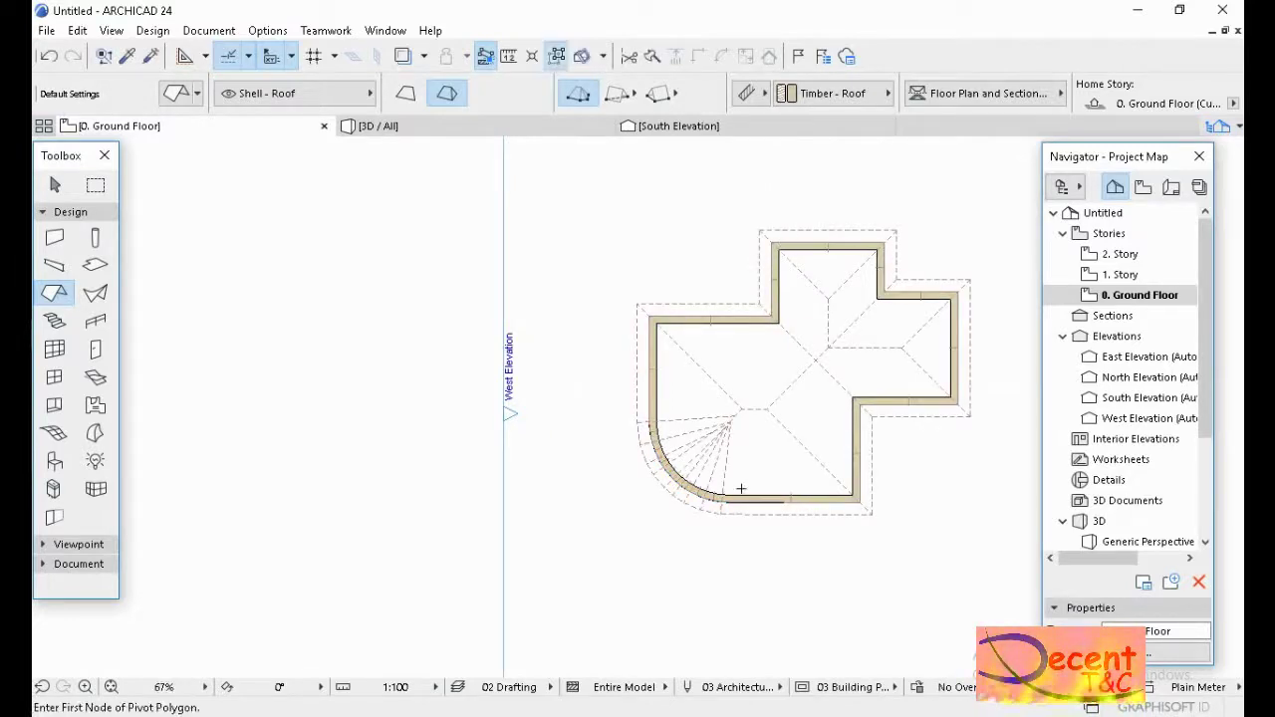
# Examine the roof's planes in plan, and orbit around the building in 3D to view it from the other side.
pyautogui.scroll(2, 742, 488)
pyautogui.scroll(2, 823, 327)
pyautogui.scroll(-2, 449, 370)
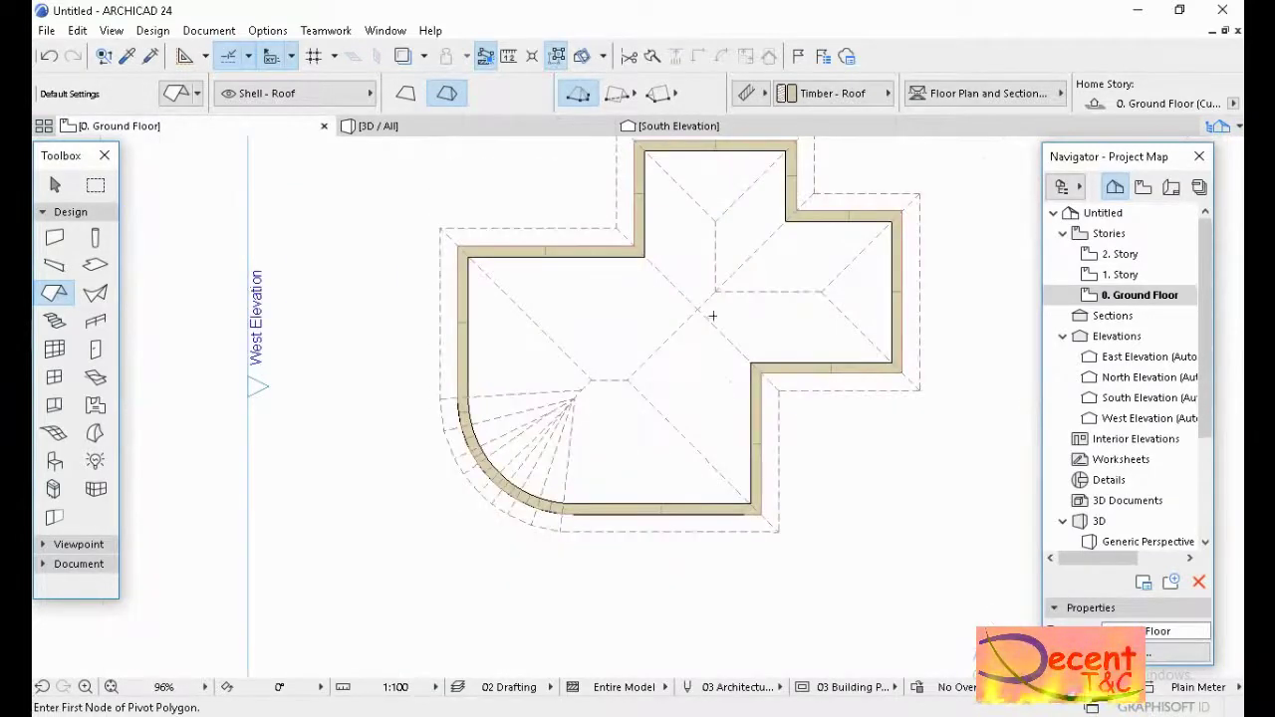
pyautogui.scroll(2, 714, 375)
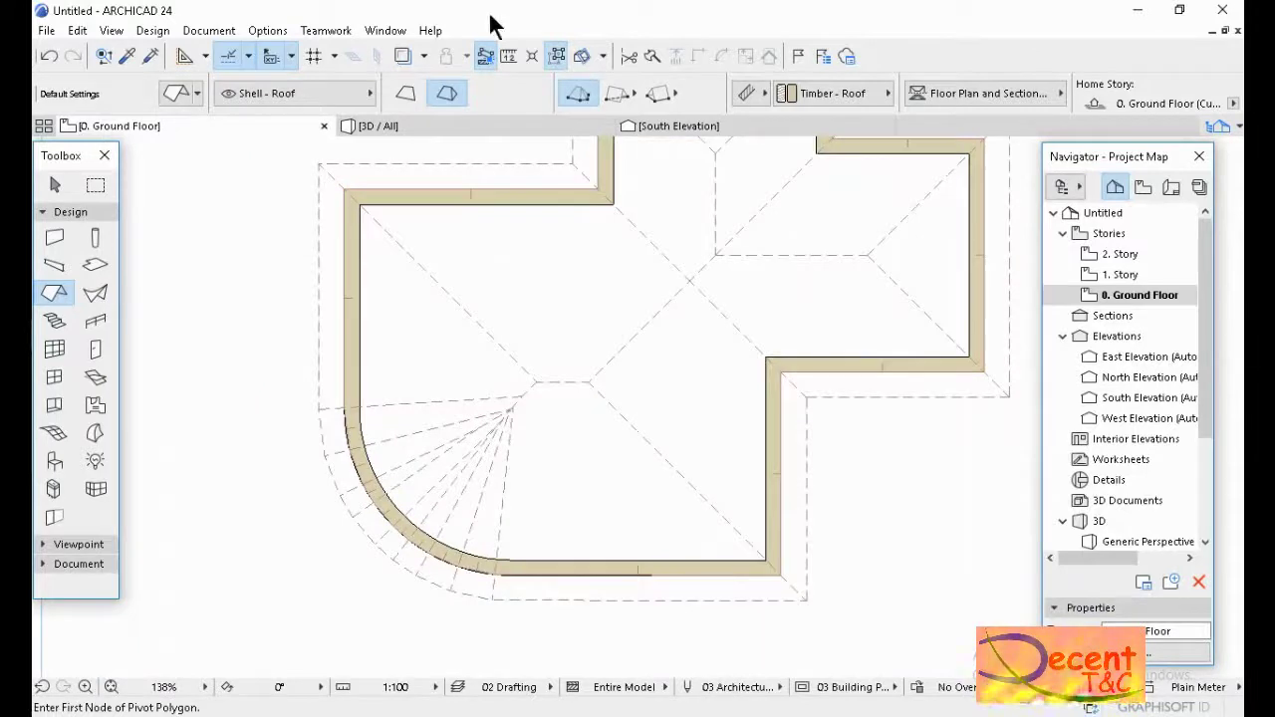
pyautogui.click(461, 131)
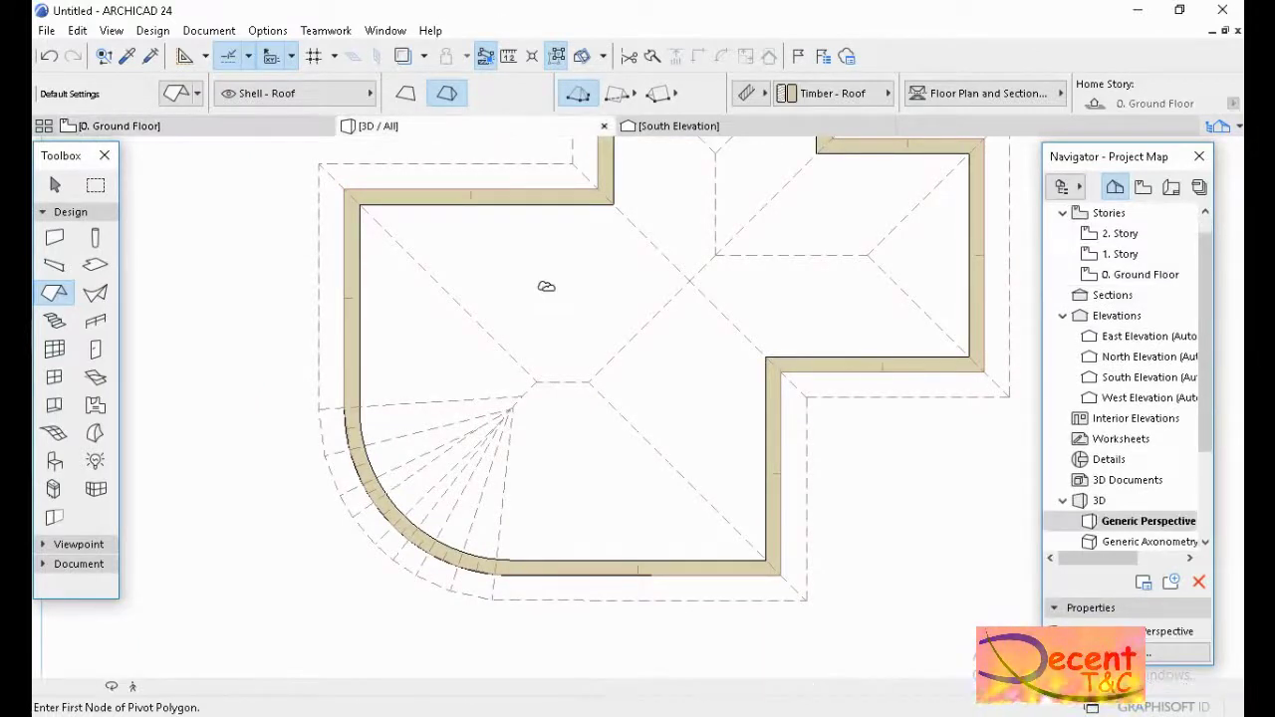
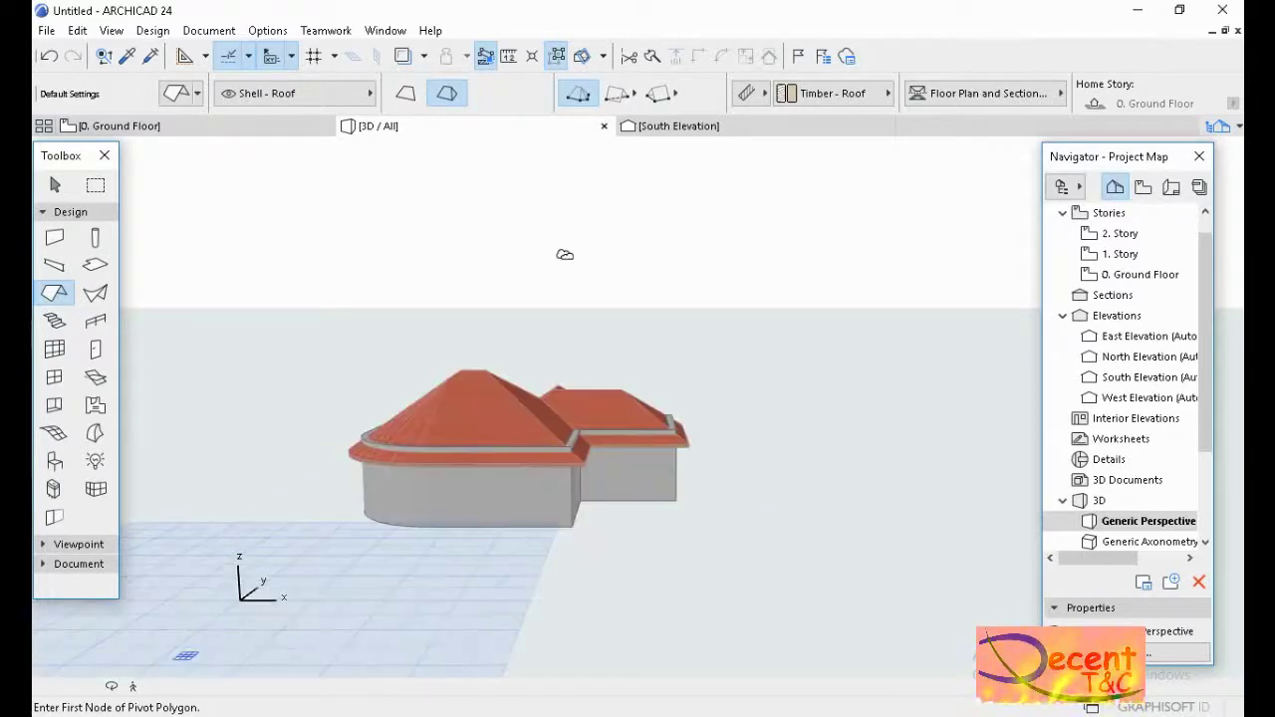
pyautogui.scroll(3, 446, 456)
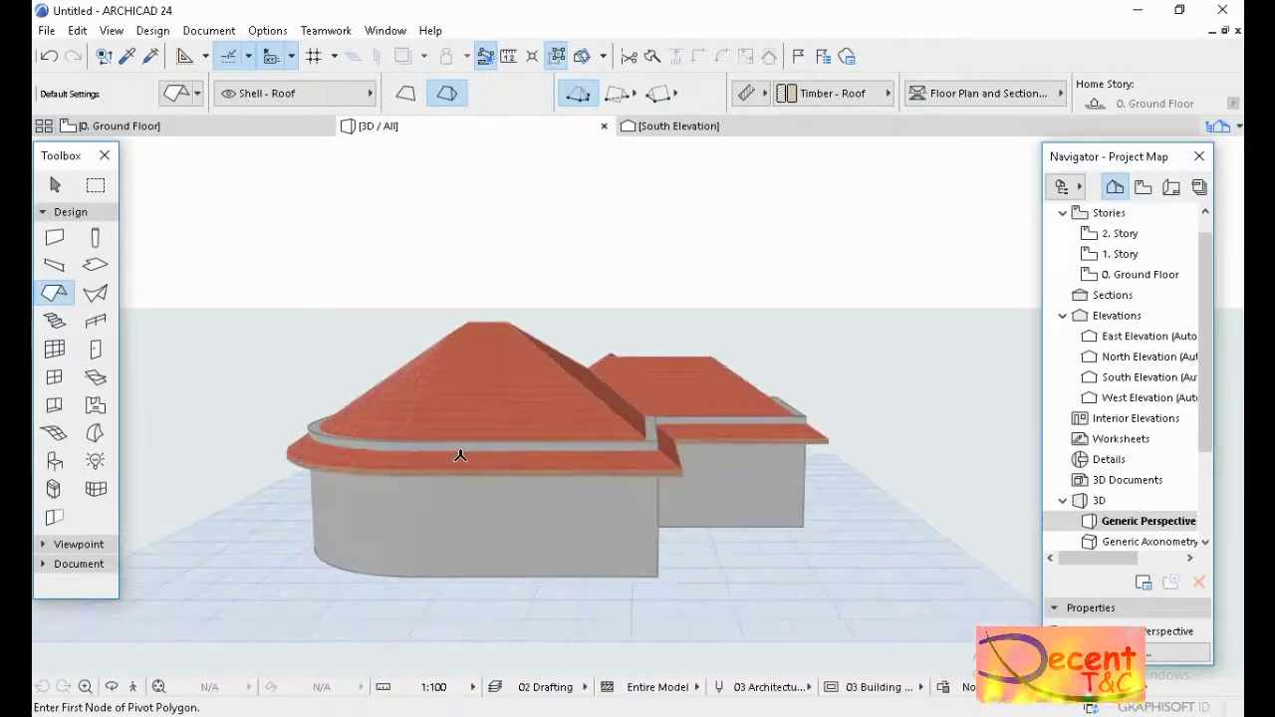
pyautogui.click(483, 435)
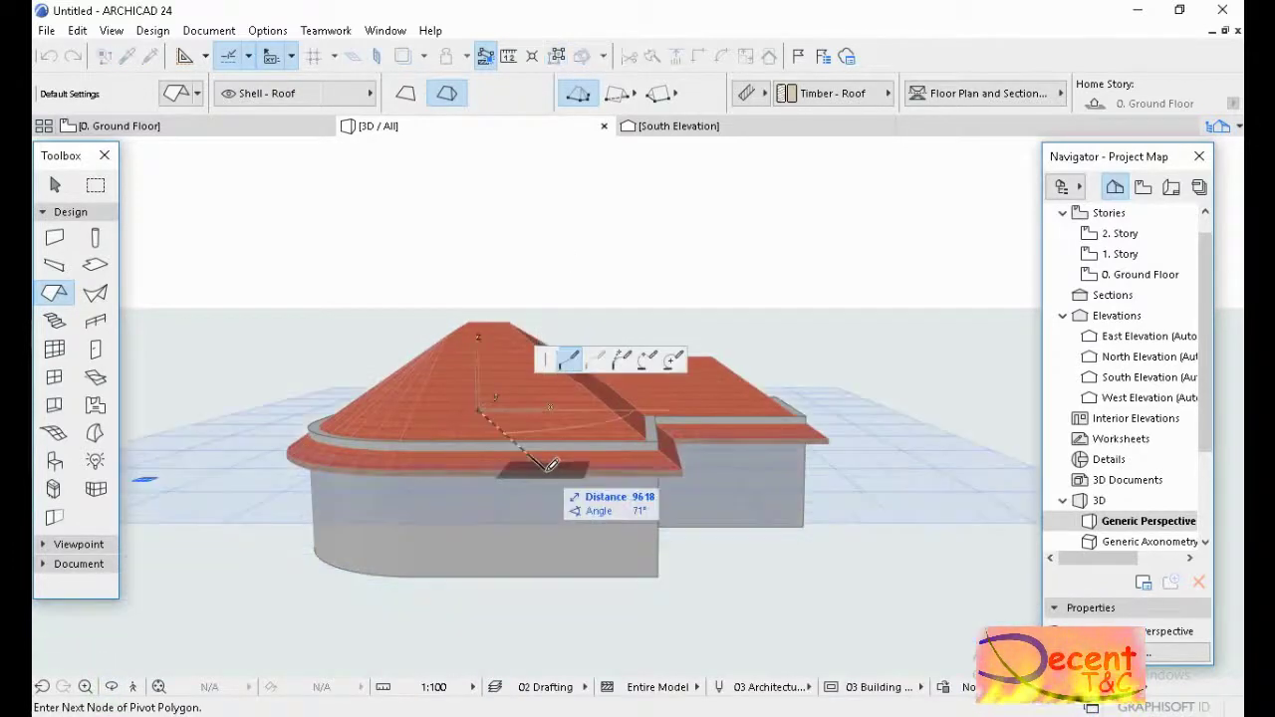
pyautogui.press('Escape')
pyautogui.click(110, 686)
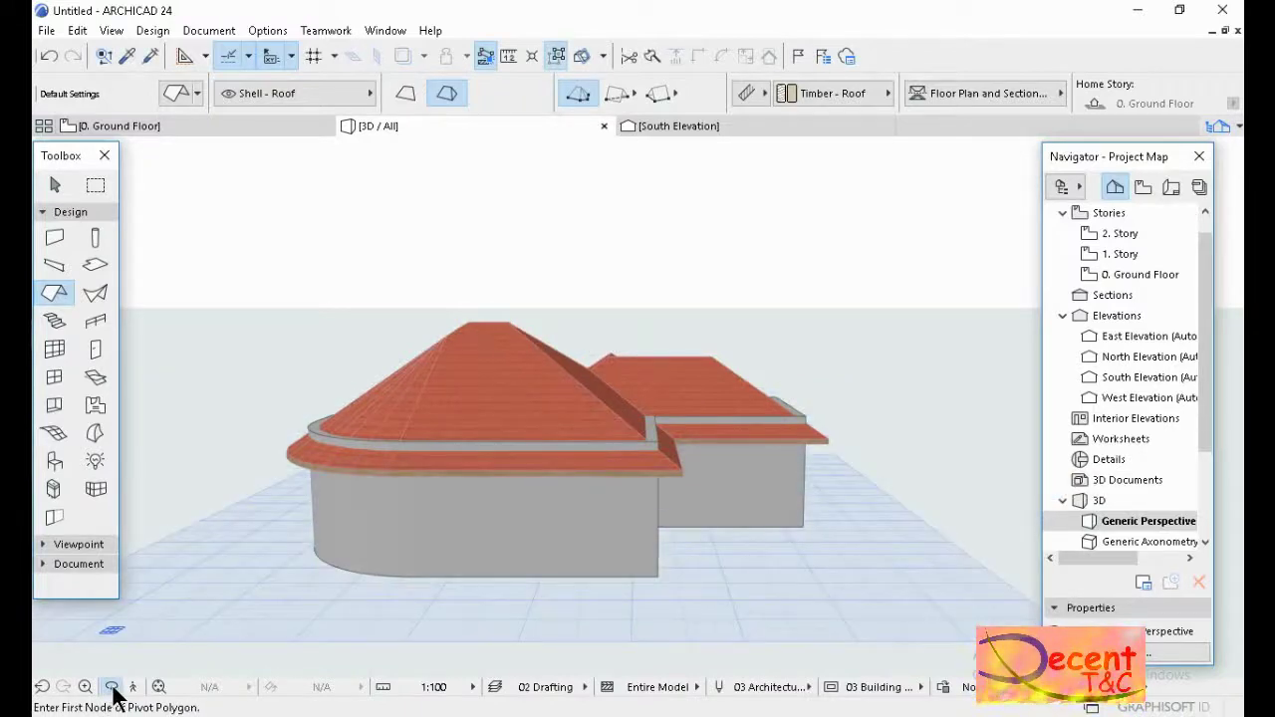
pyautogui.moveTo(285, 490); pyautogui.dragTo(598, 444)
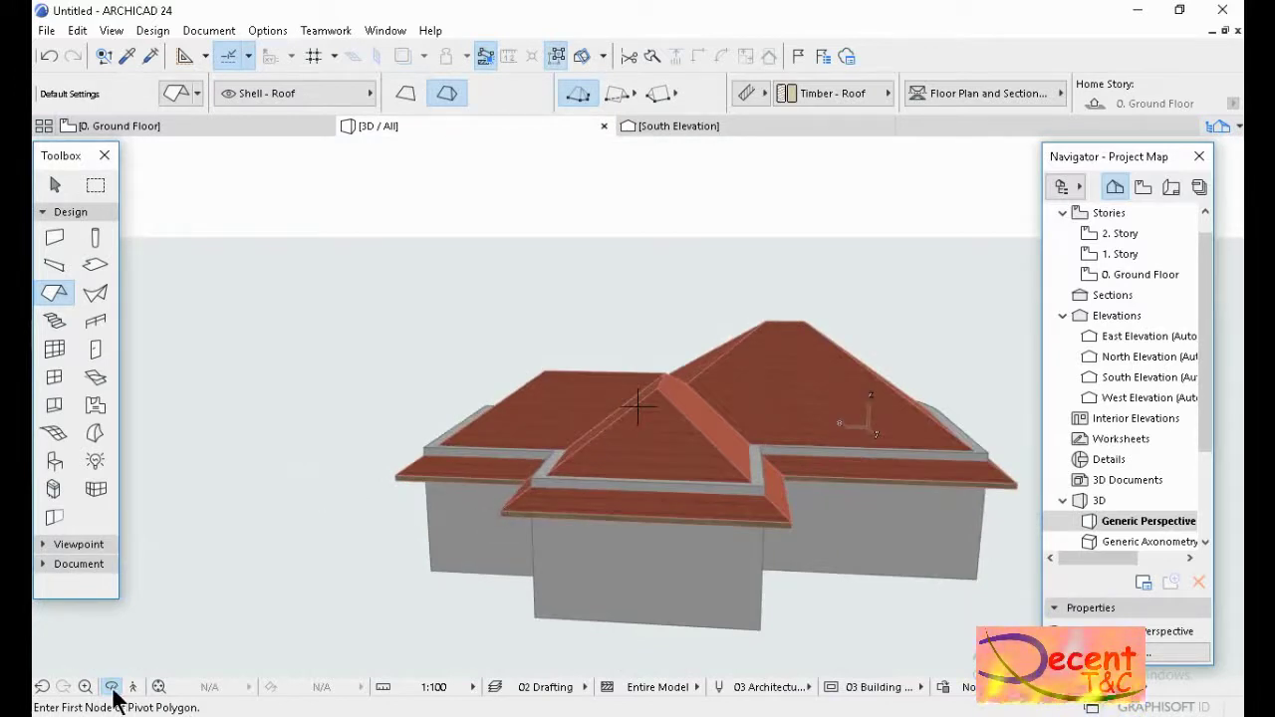
# On the ground floor plan, stretch the outer end of the east wing's roof ridge horizontally to just beyond the wing's end wall.
pyautogui.click(236, 127)
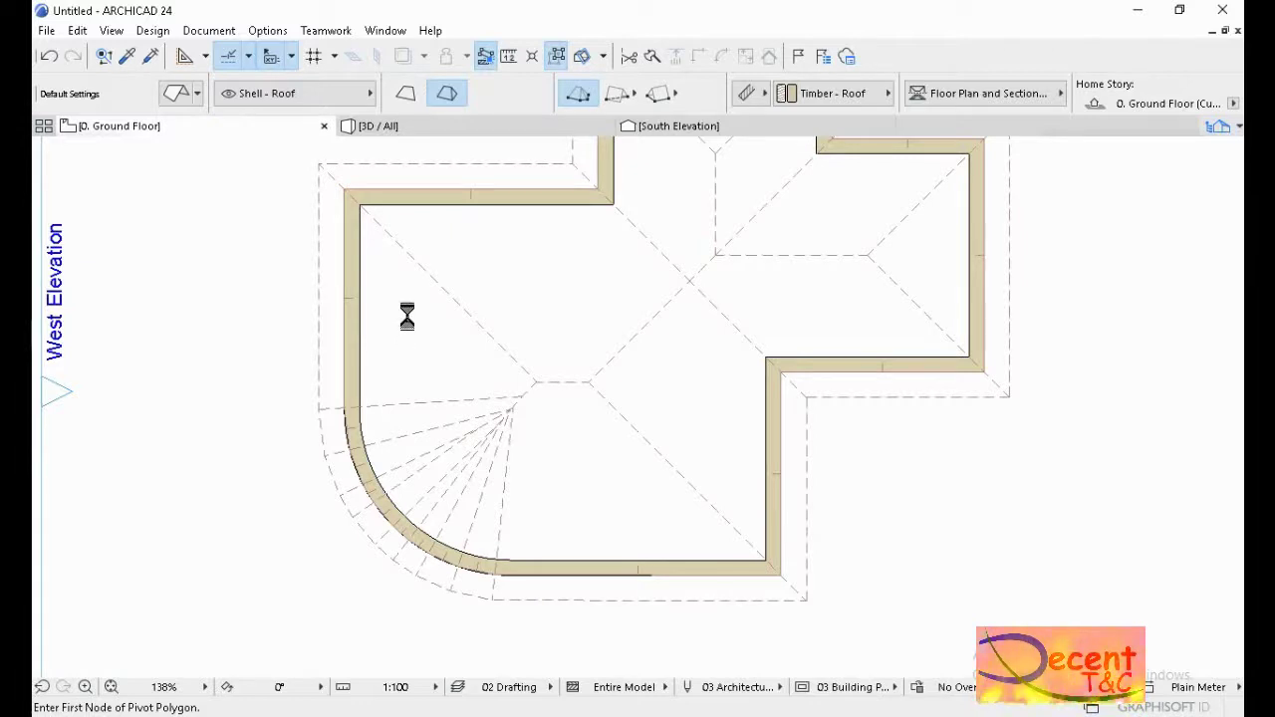
pyautogui.scroll(-2, 459, 344)
pyautogui.scroll(-2, 458, 344)
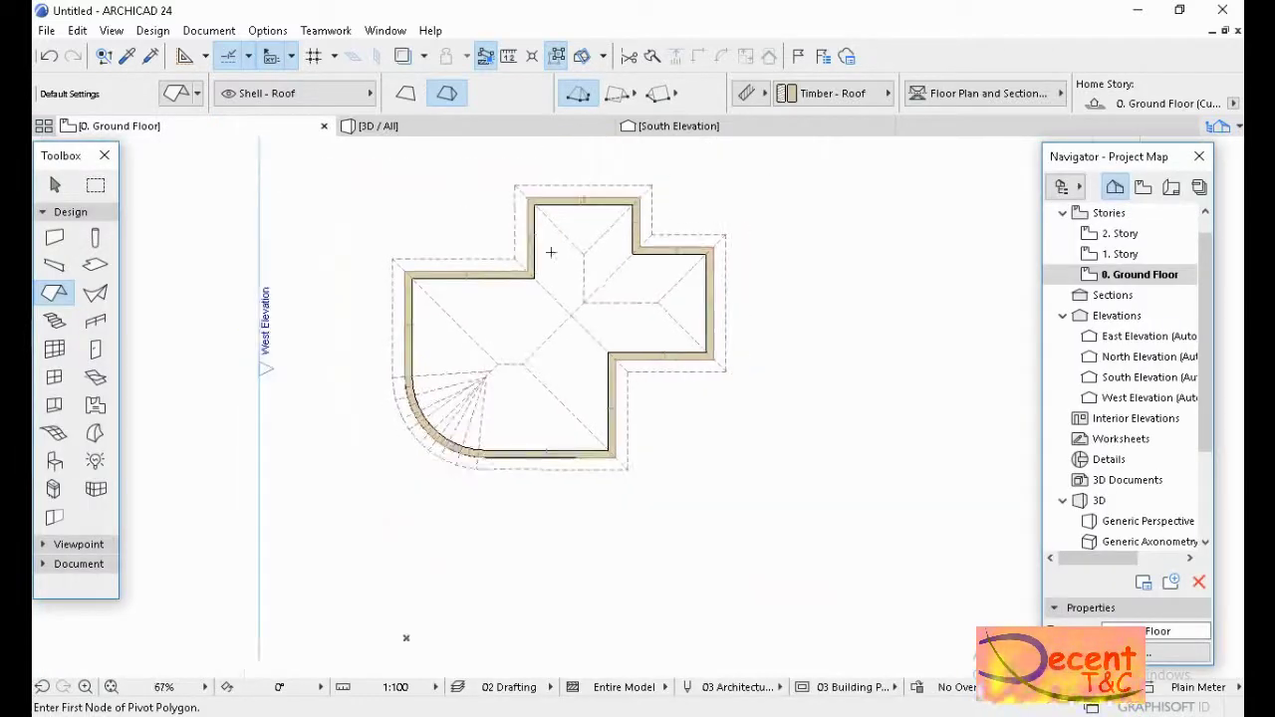
pyautogui.scroll(2, 697, 292)
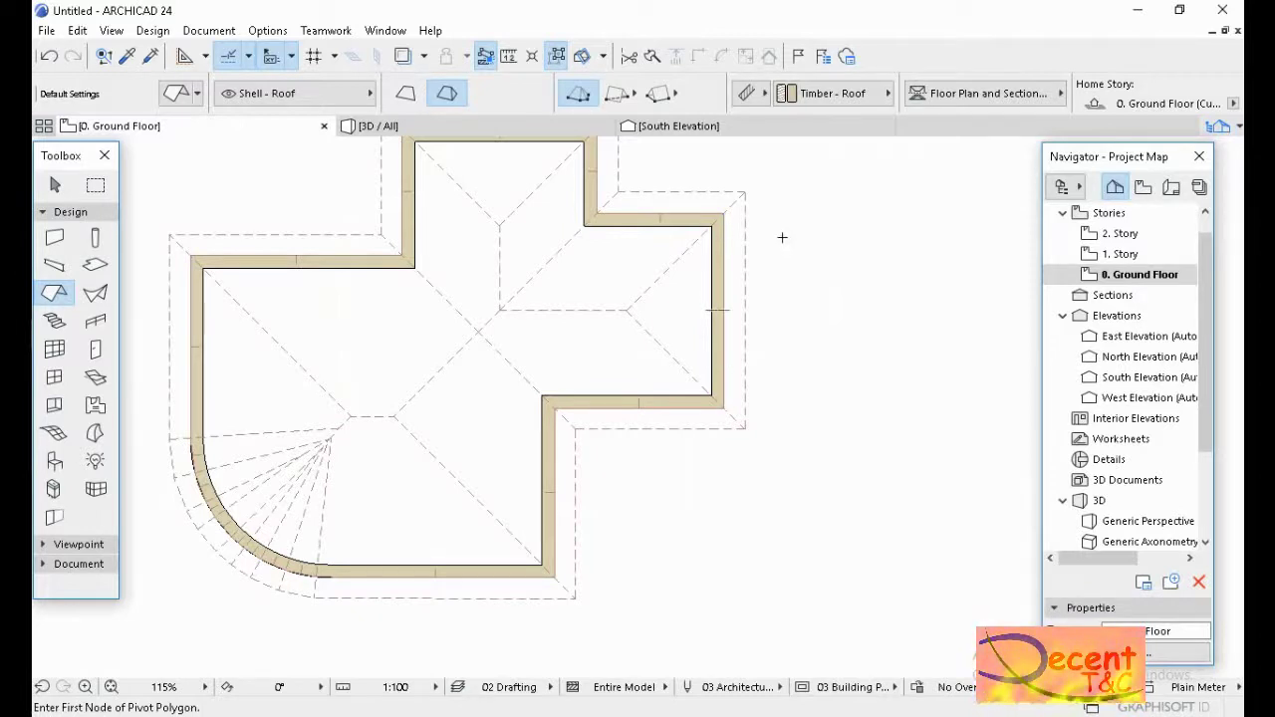
pyautogui.keyDown('shift'); pyautogui.click(635, 319); pyautogui.keyUp('shift')
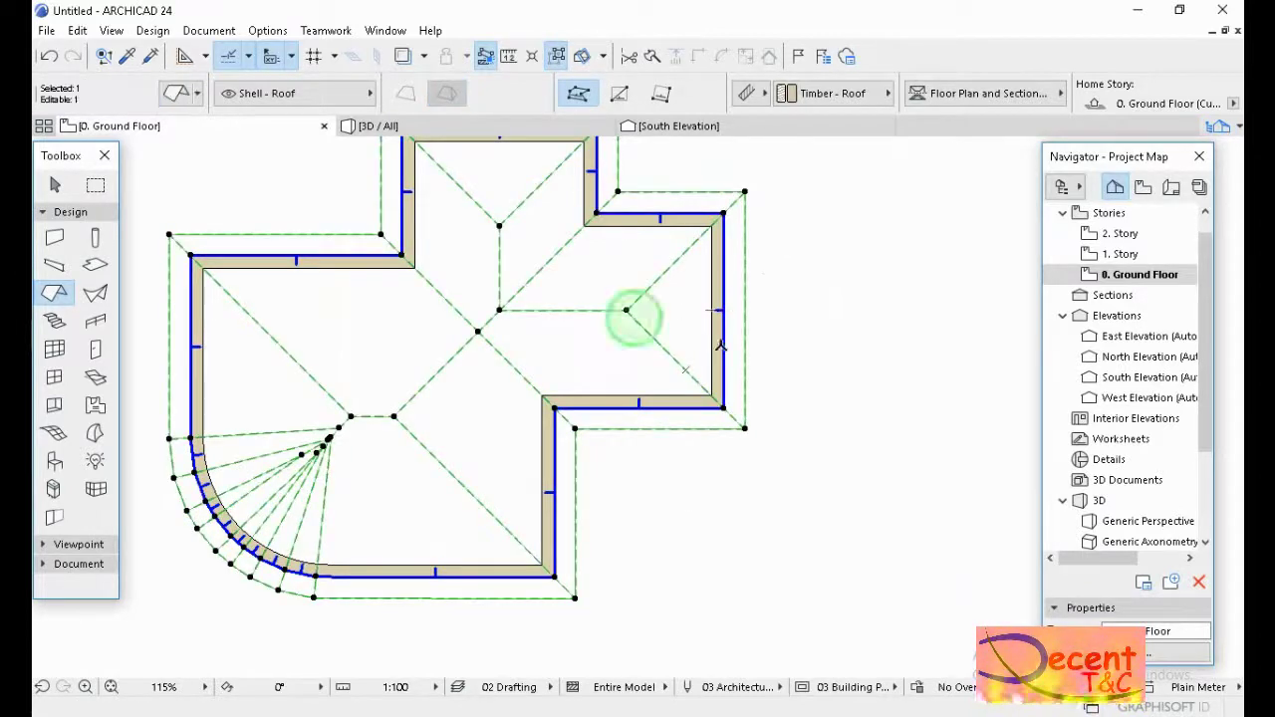
pyautogui.click(626, 310)
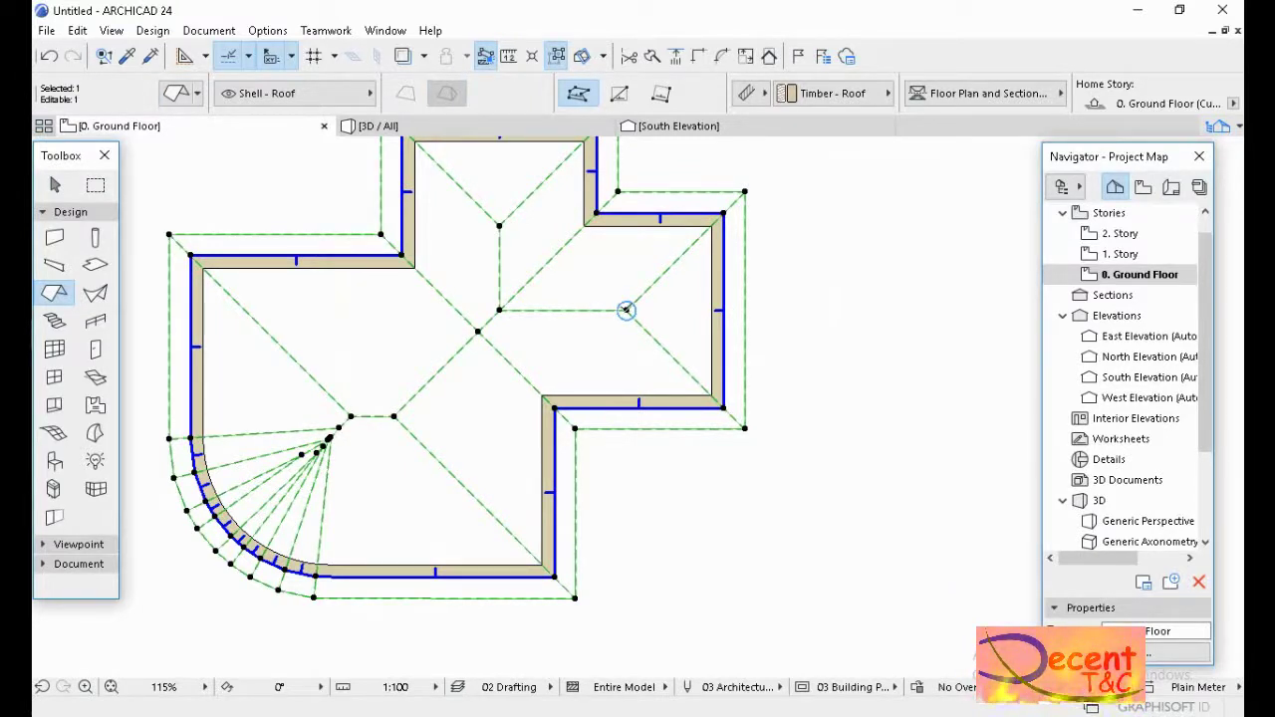
pyautogui.click(626, 310)
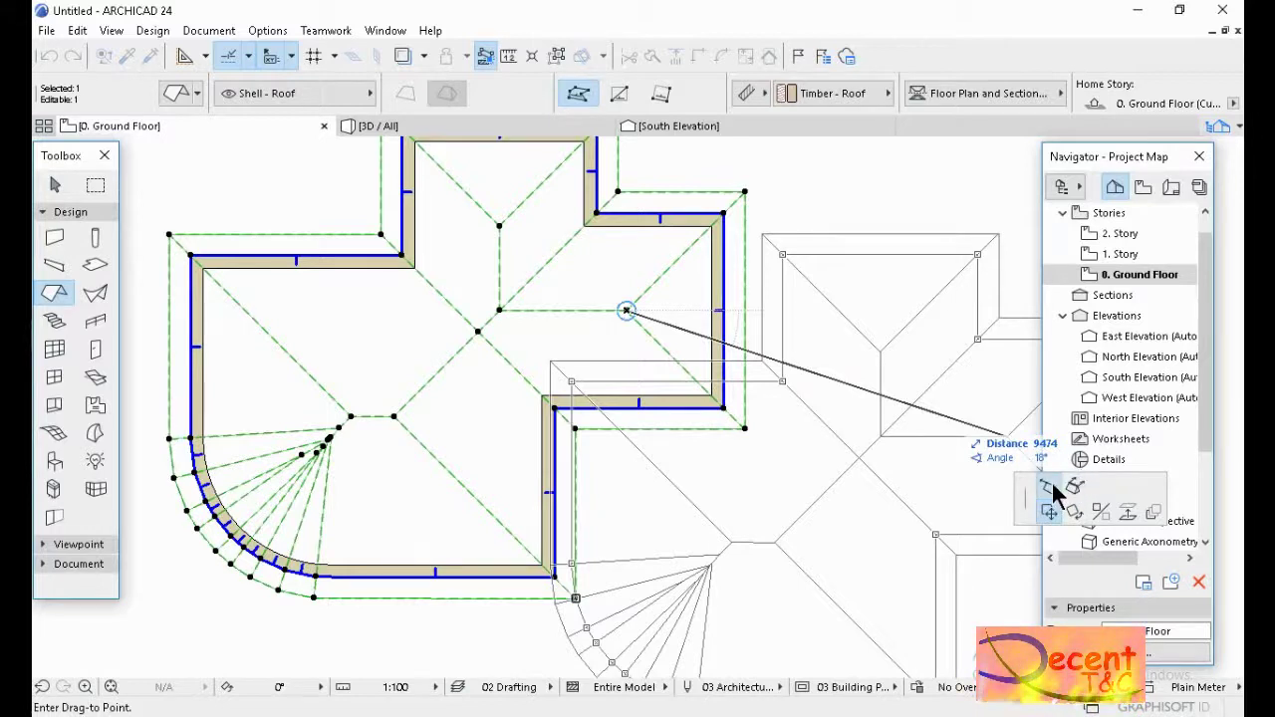
pyautogui.click(1051, 486)
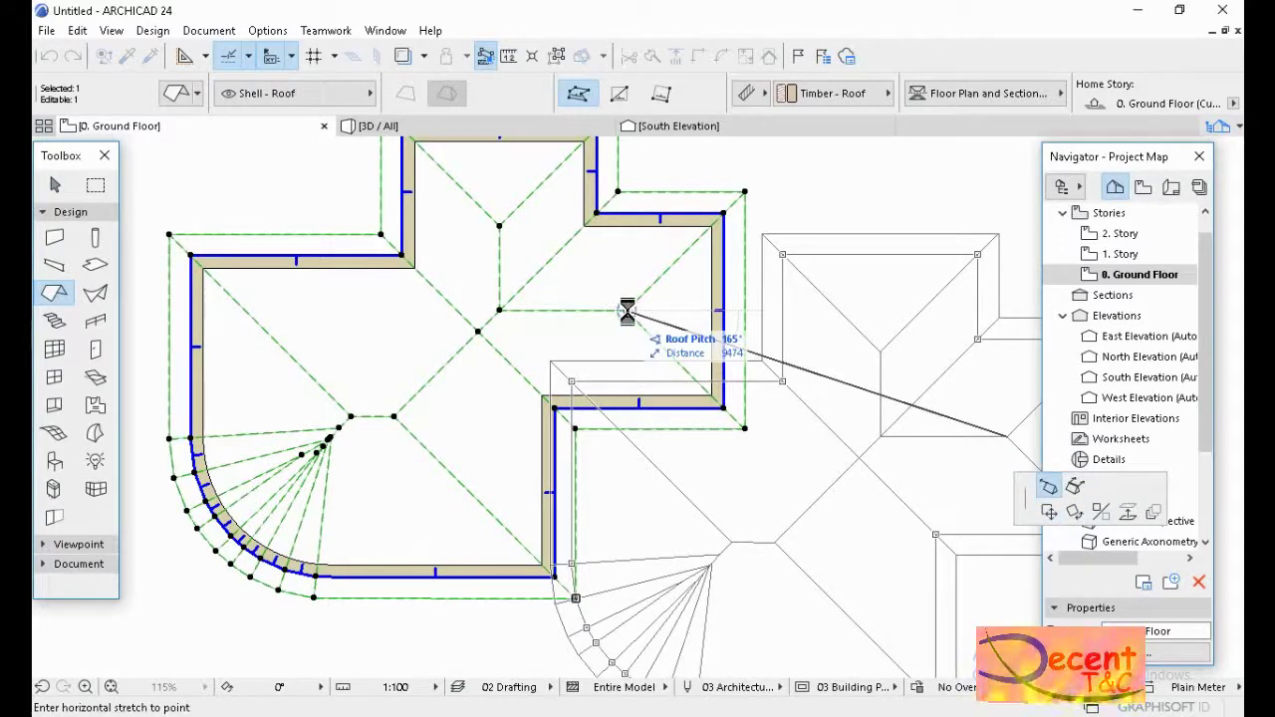
pyautogui.click(732, 307)
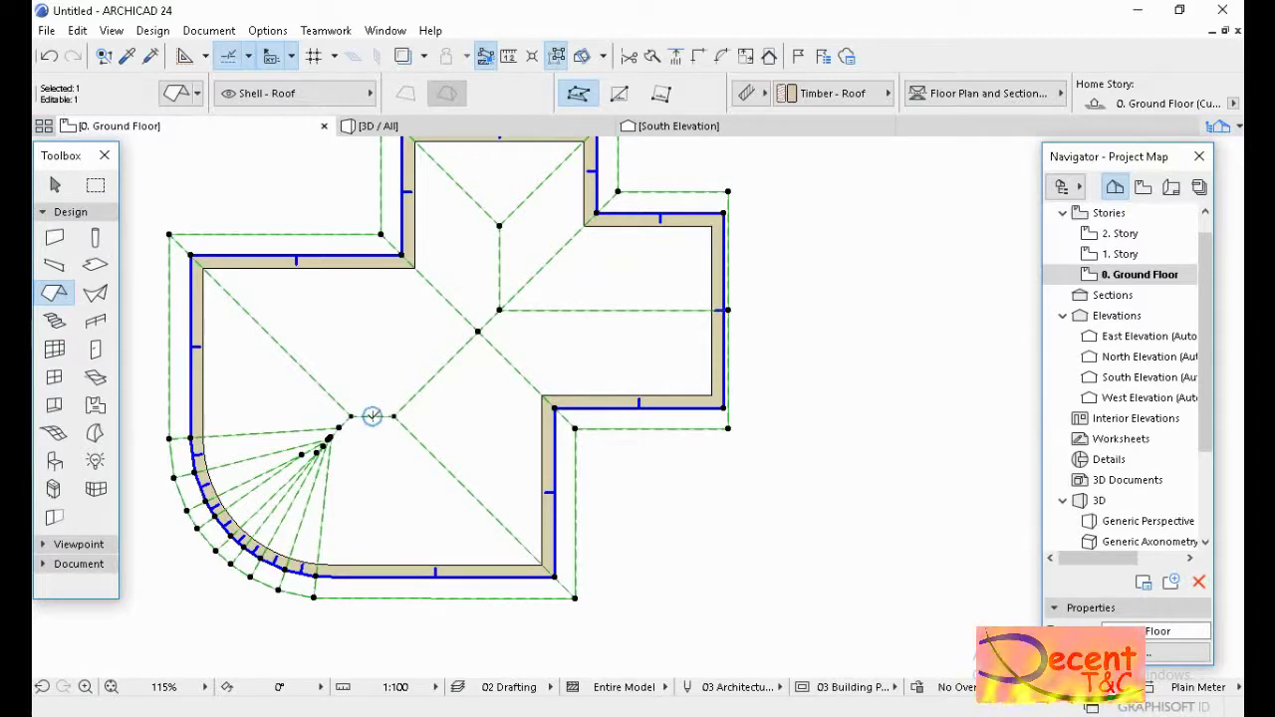
pyautogui.click(372, 415)
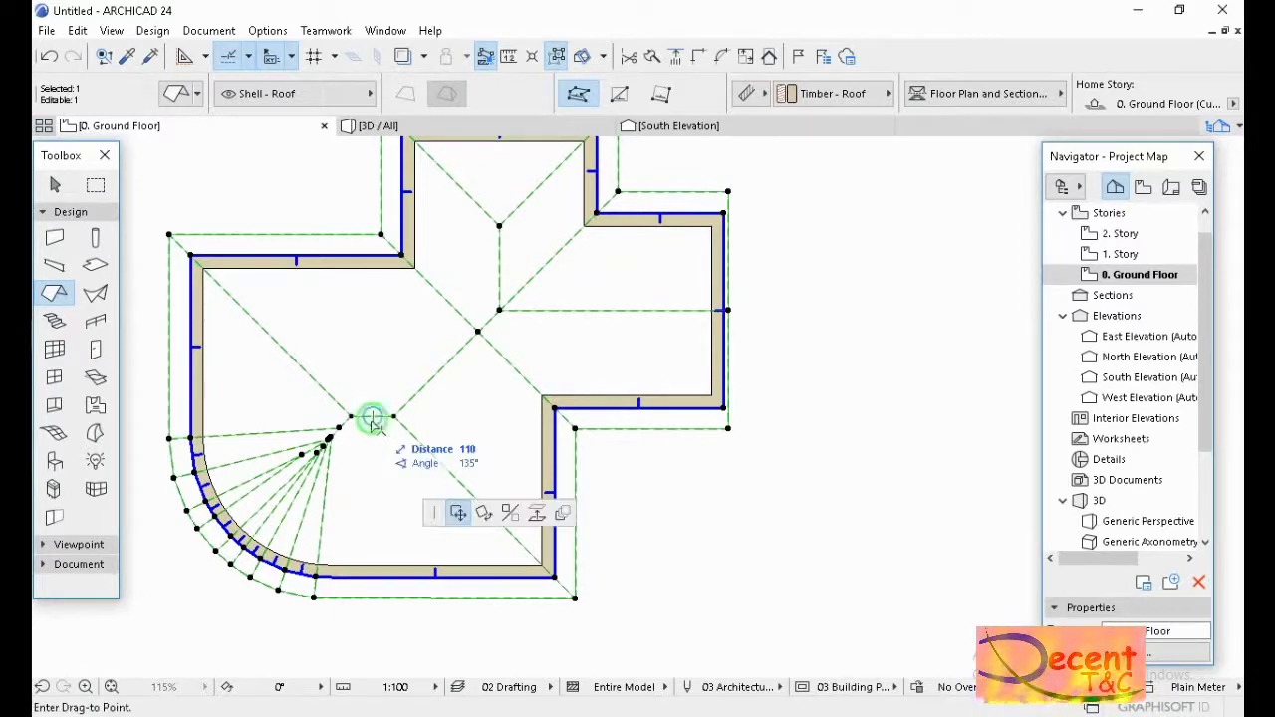
pyautogui.rightClick(371, 364)
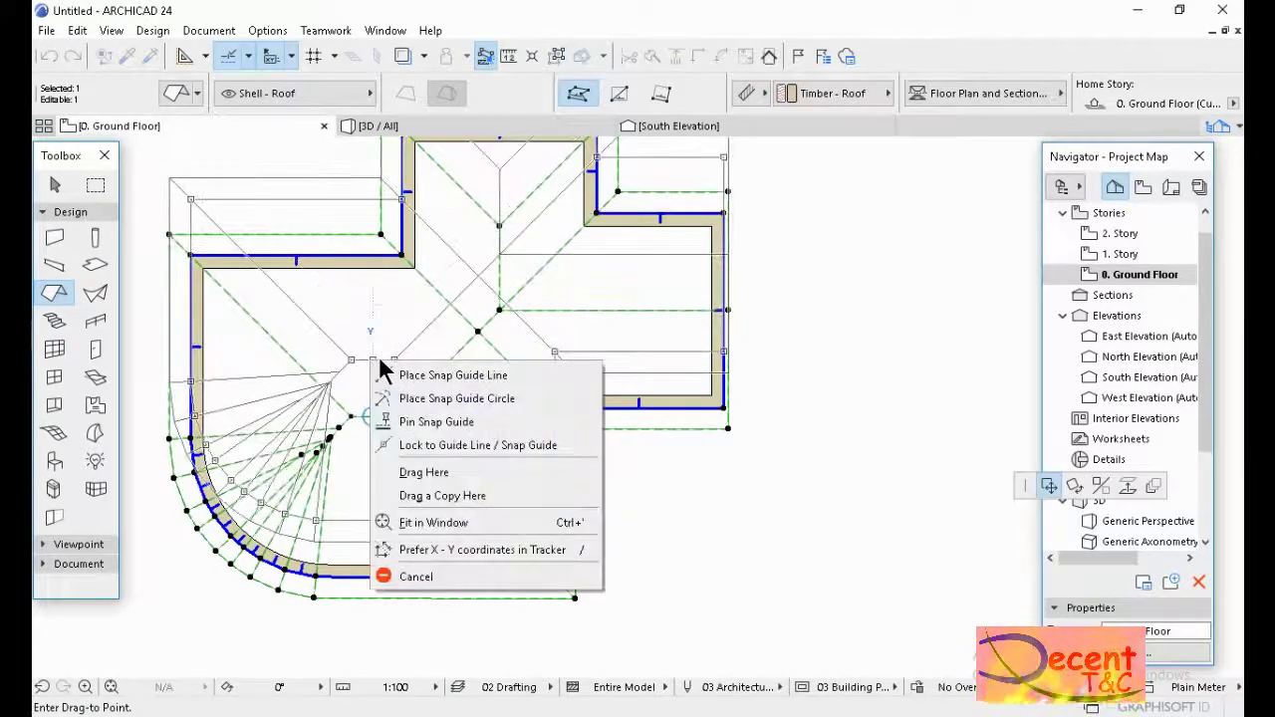
pyautogui.click(383, 364)
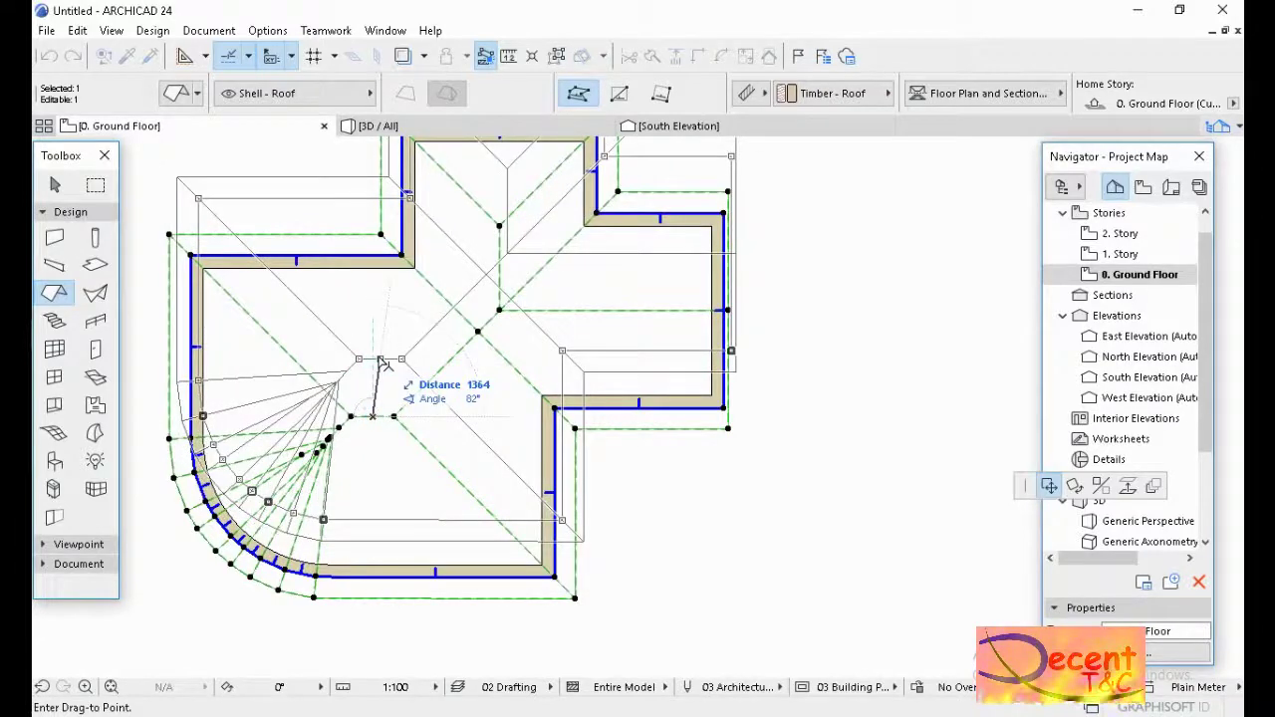
pyautogui.press('Escape')
pyautogui.press('Escape')
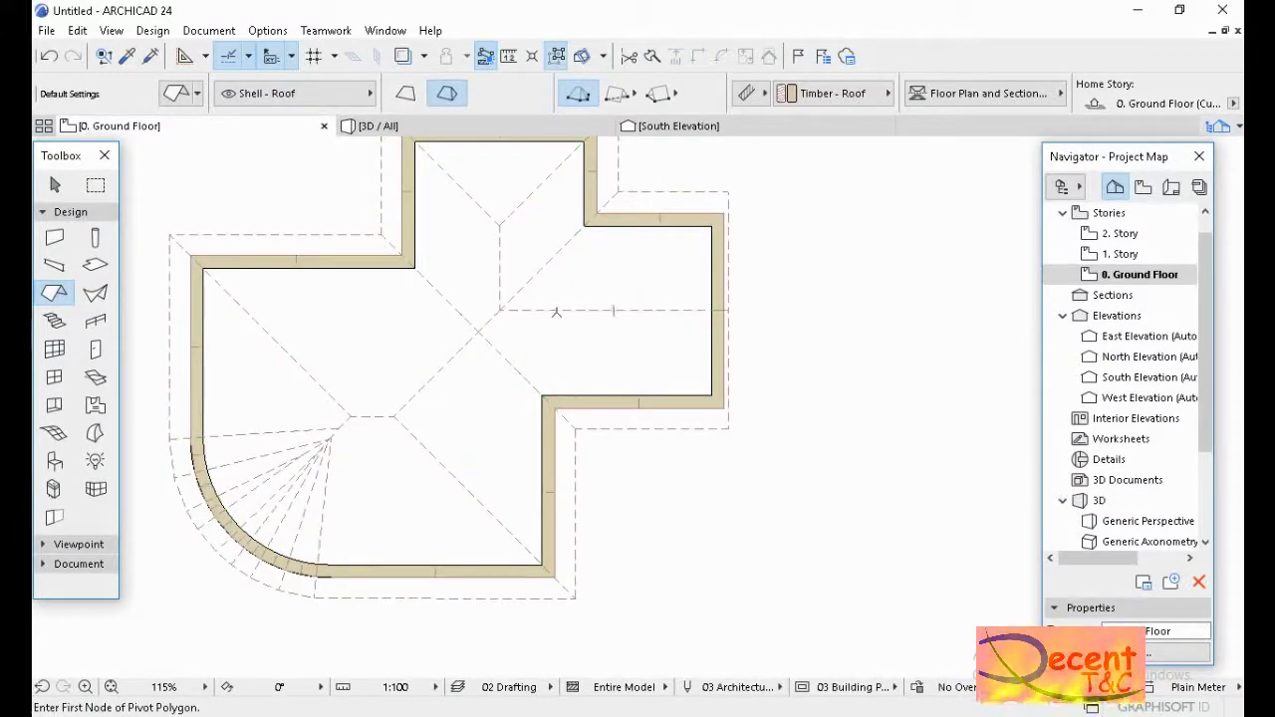
# Select the roof and shift the east wing's horizontal ridge line about 384 mm north.
pyautogui.keyDown('shift'); pyautogui.click(608, 310); pyautogui.keyUp('shift')
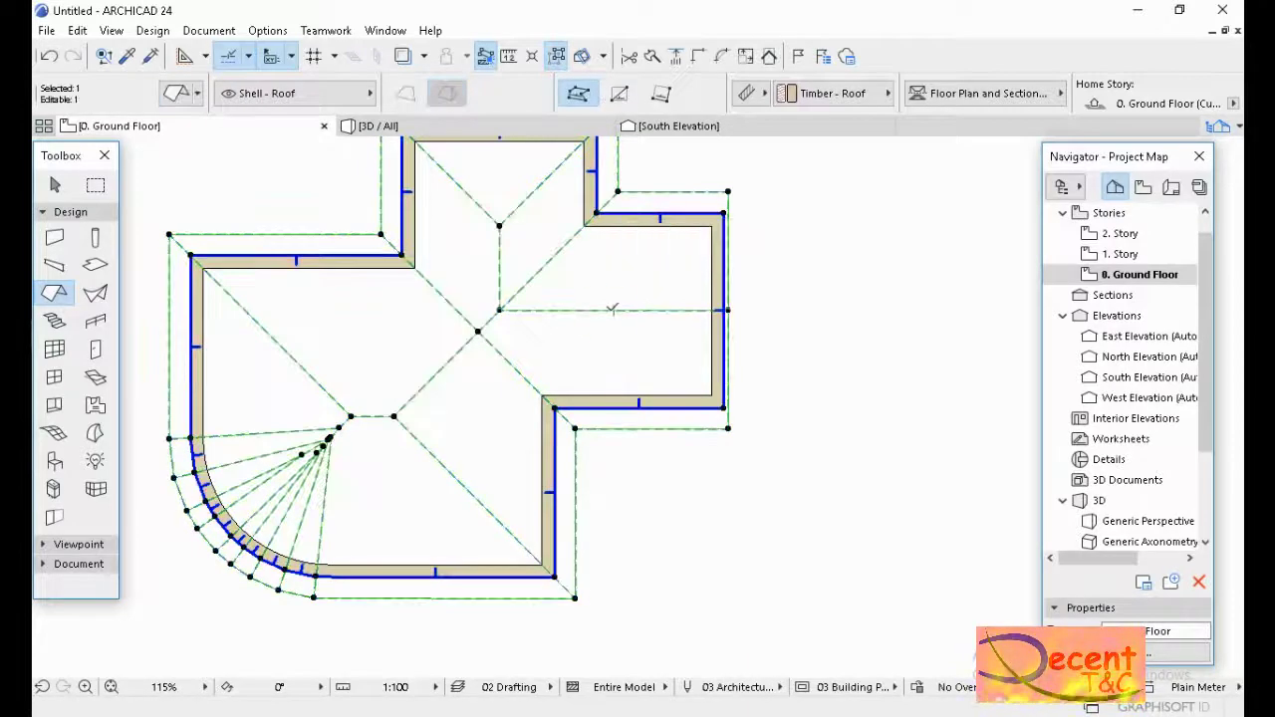
pyautogui.click(614, 309)
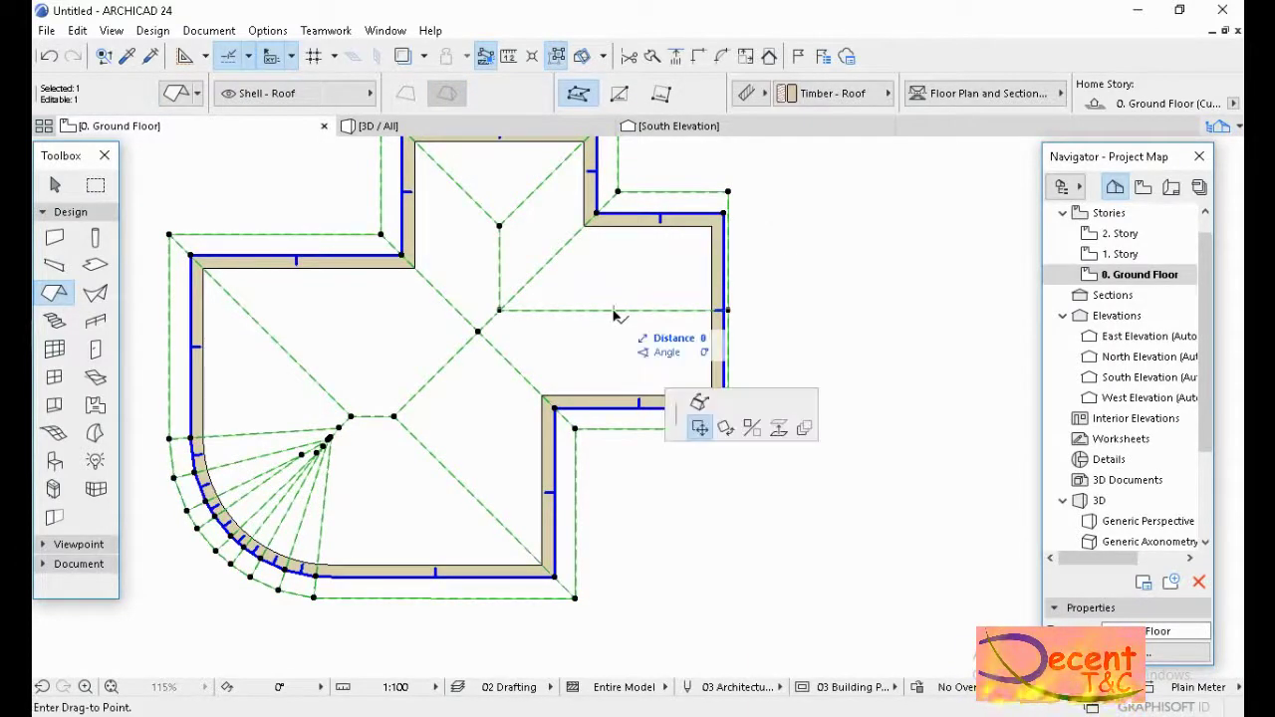
pyautogui.click(700, 424)
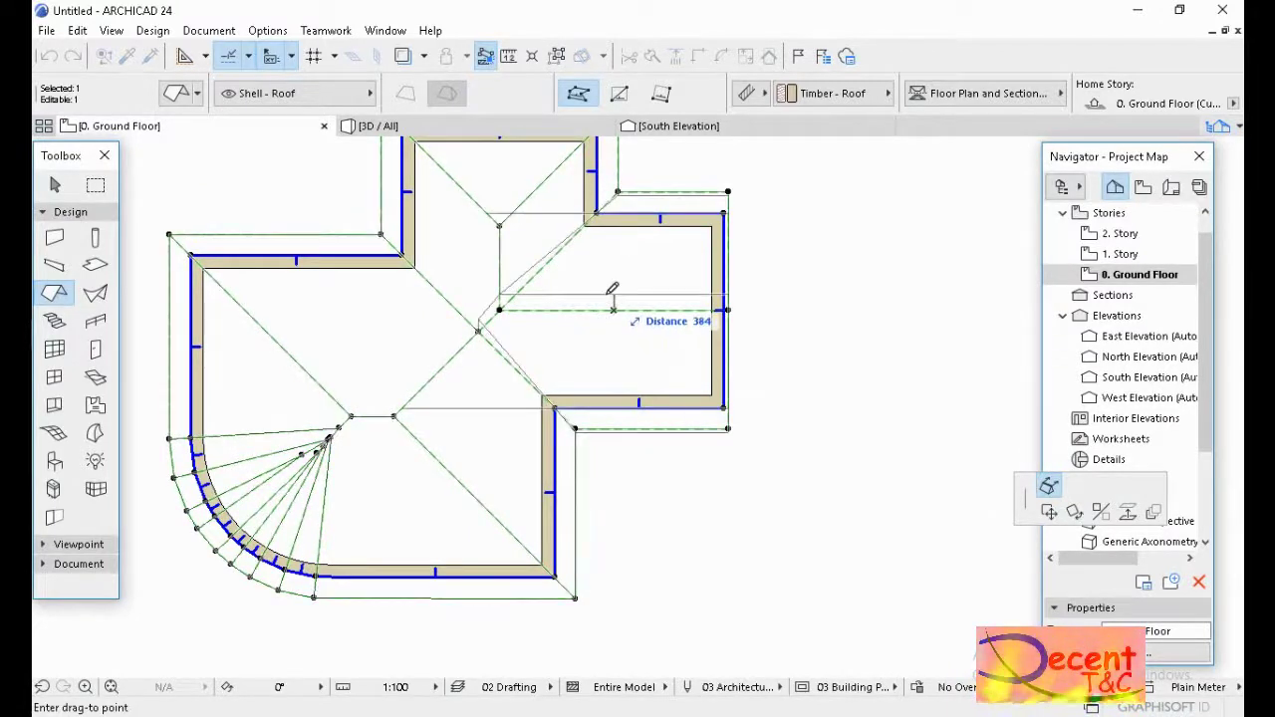
pyautogui.click(610, 294)
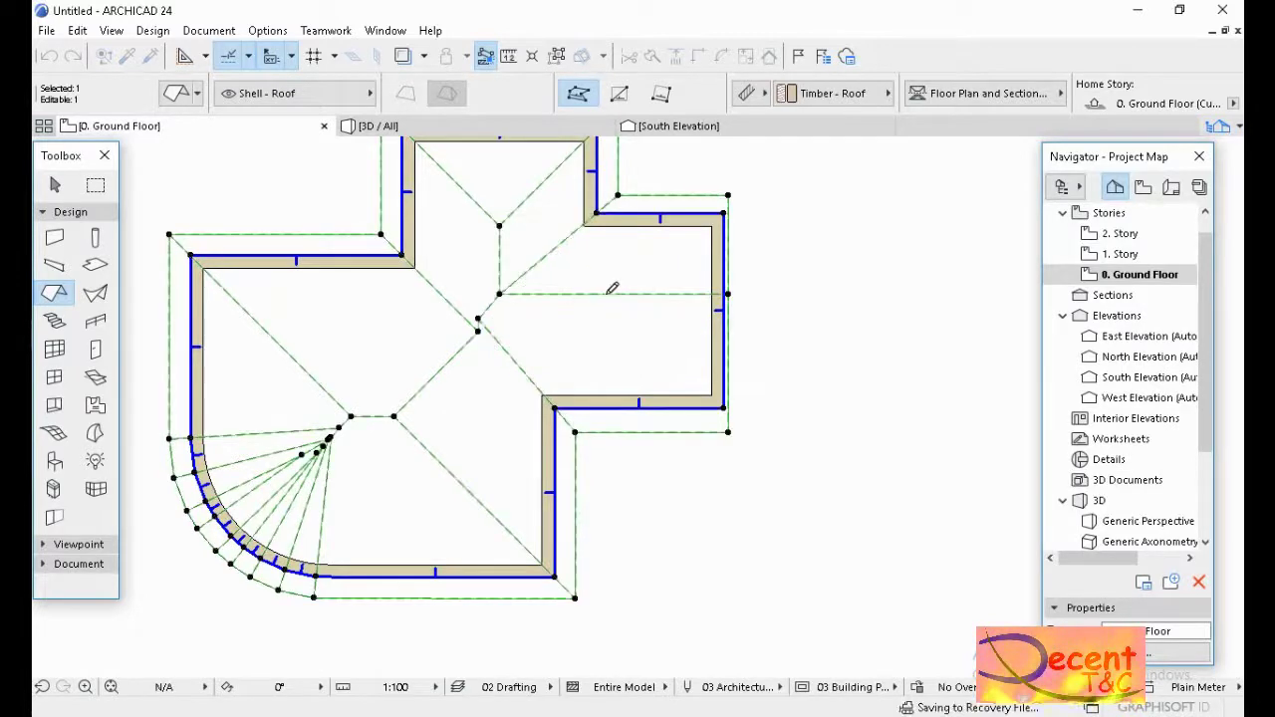
# Finish the east wing ridge edit and deselect the roof.
pyautogui.click(726, 338)
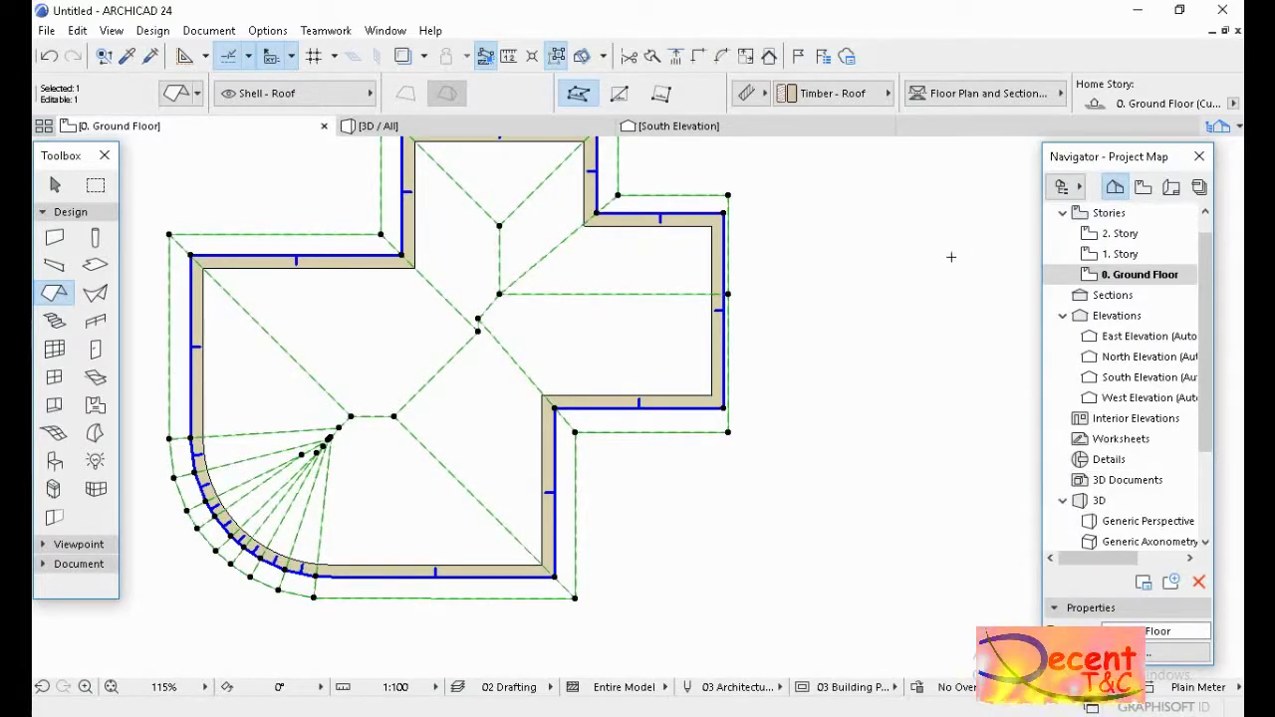
pyautogui.scroll(-2, 733, 294)
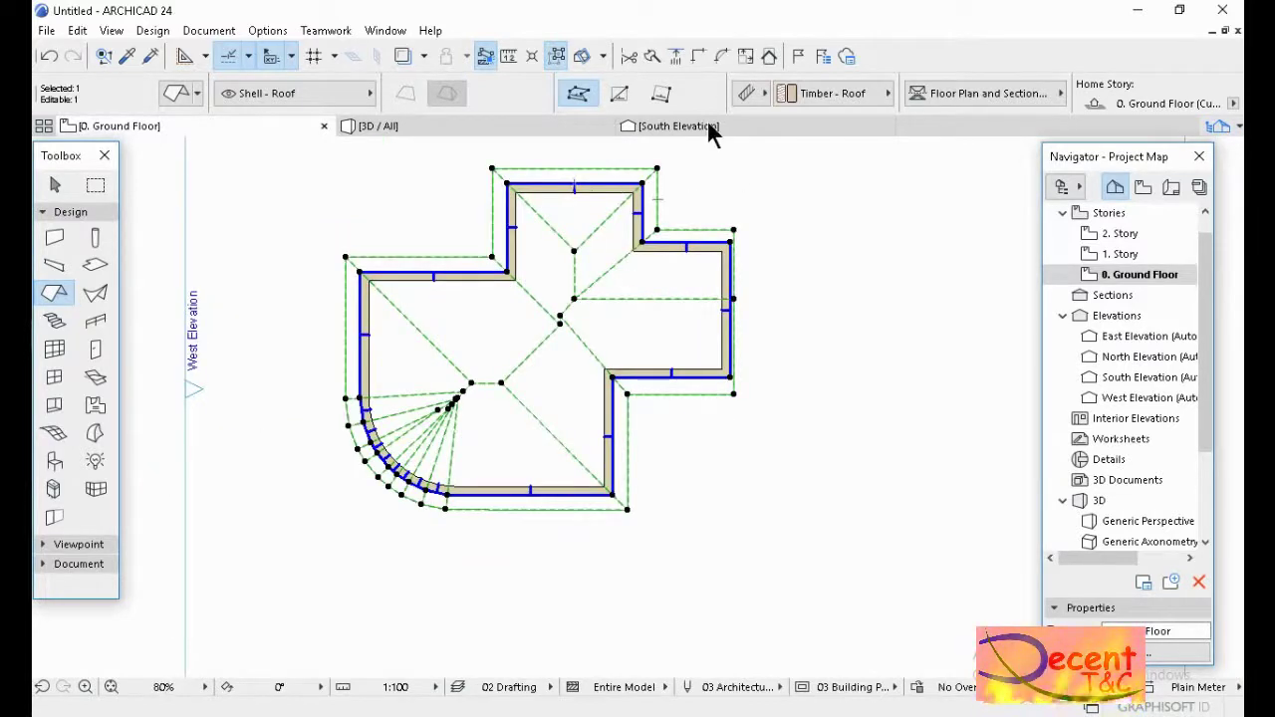
pyautogui.press('Escape')
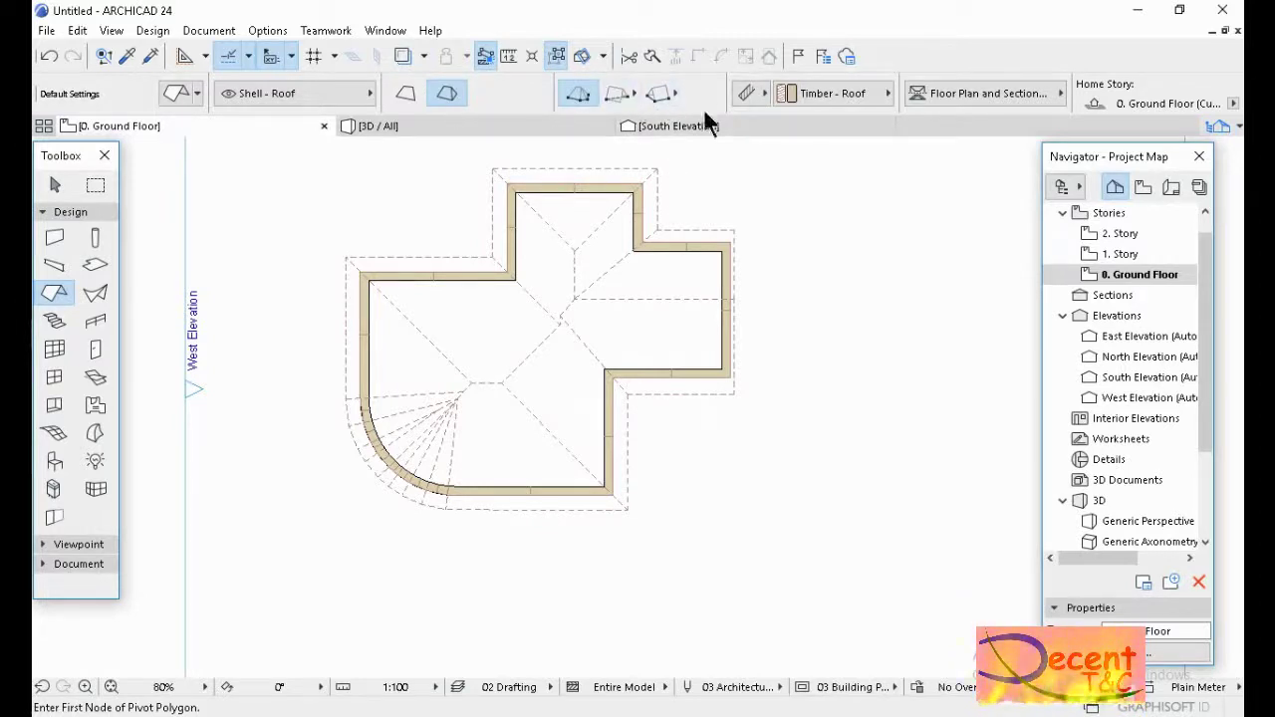
# Draw a small rectangular gable roof about 1490 mm wide, running inward from the outer face of the west part's north wall.
pyautogui.click(675, 89)
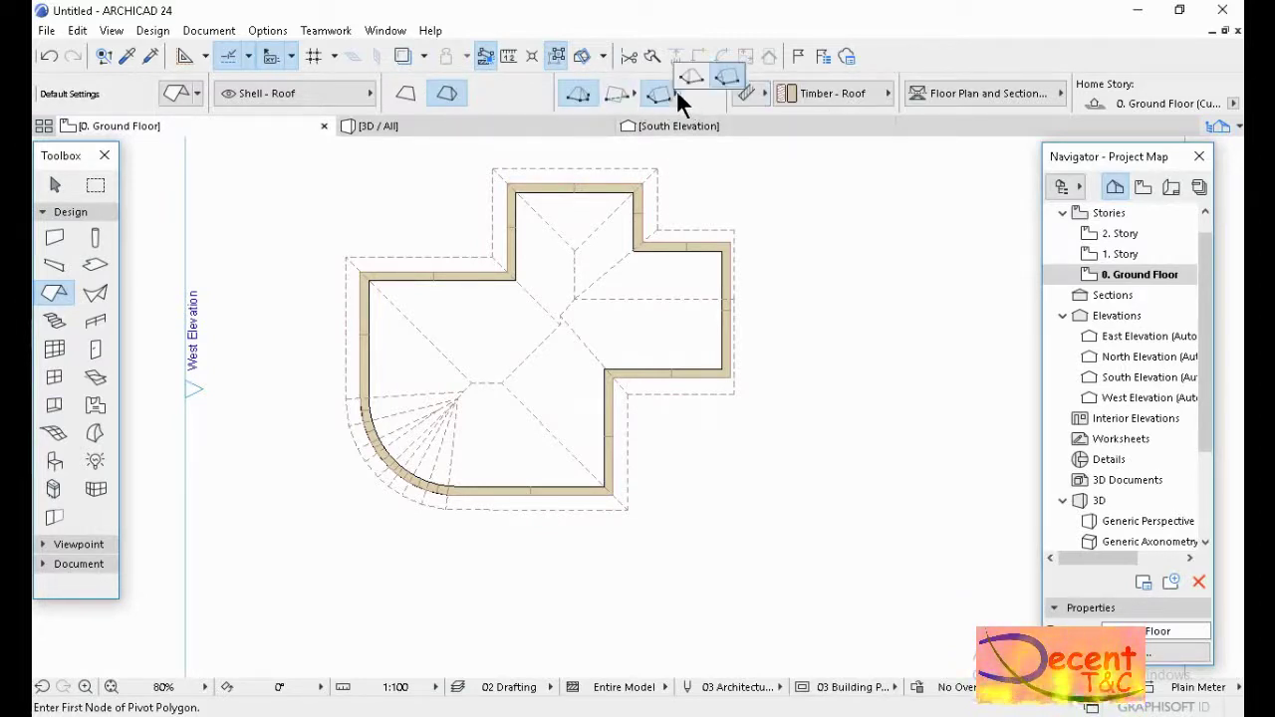
pyautogui.click(733, 75)
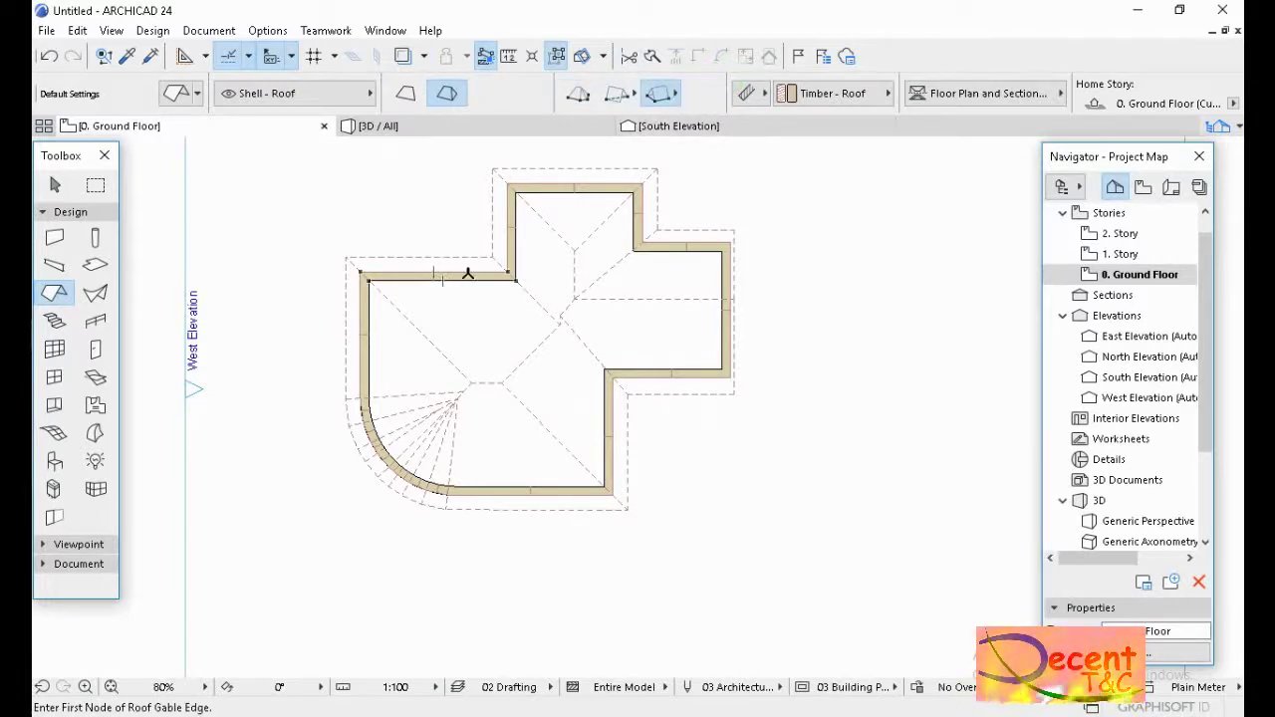
pyautogui.click(634, 95)
pyautogui.click(679, 76)
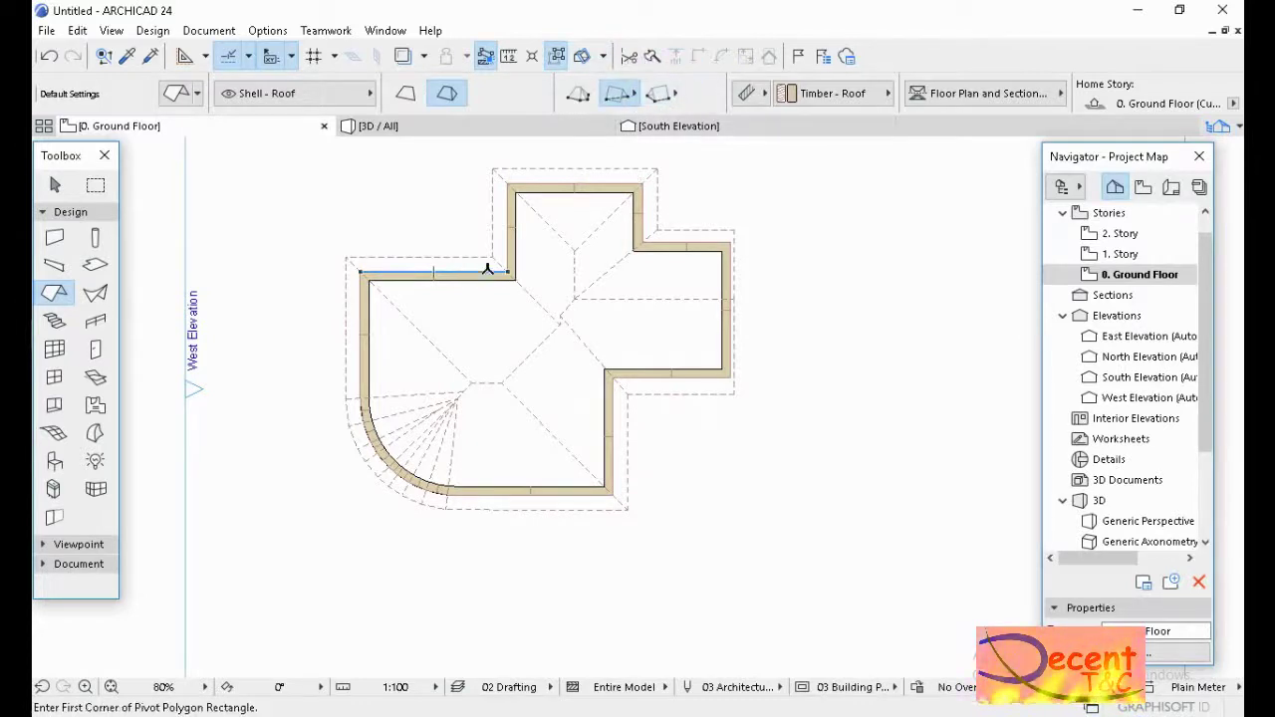
pyautogui.click(489, 271)
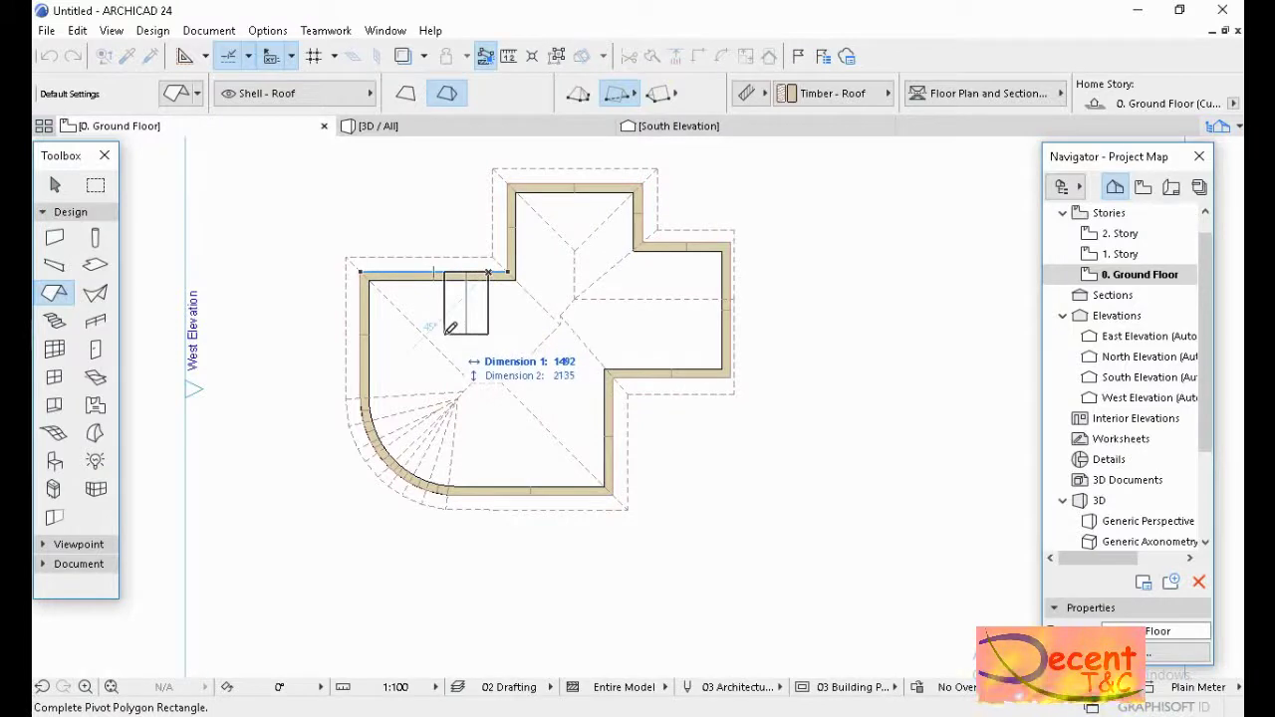
pyautogui.click(445, 327)
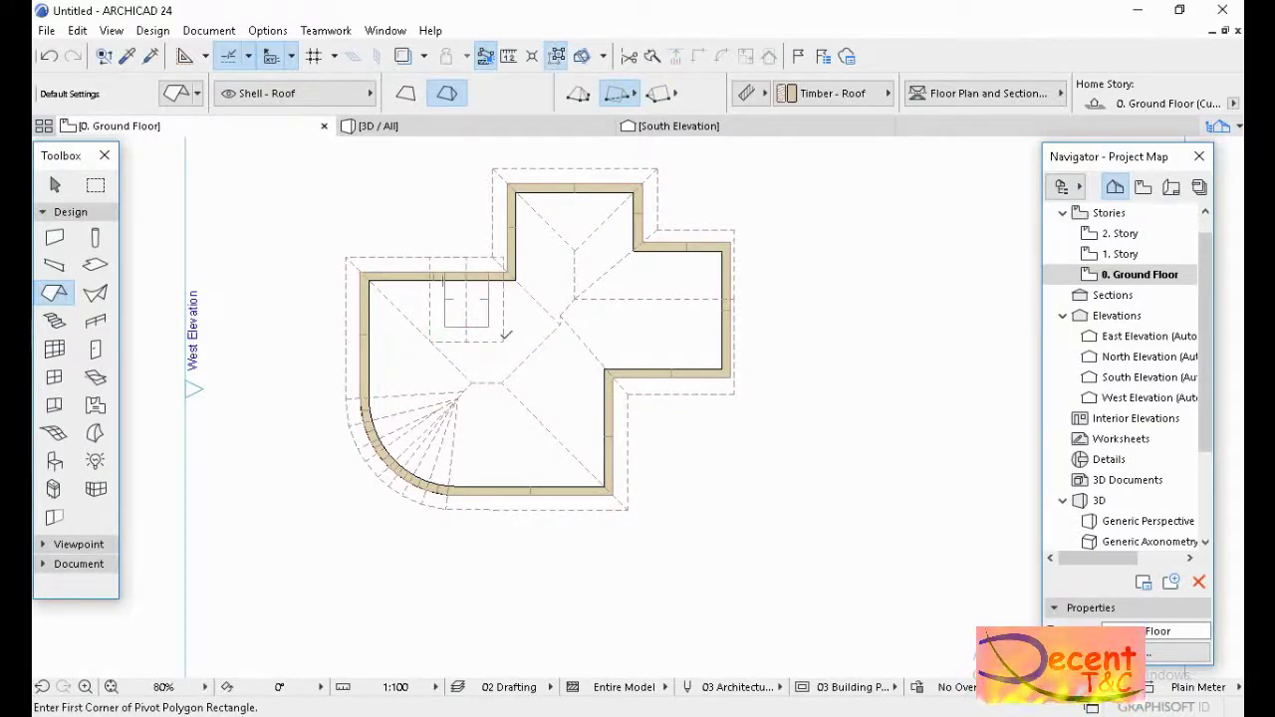
# Select the small gable roof and set its eaves overhang offset to 20 mm.
pyautogui.click(503, 344)
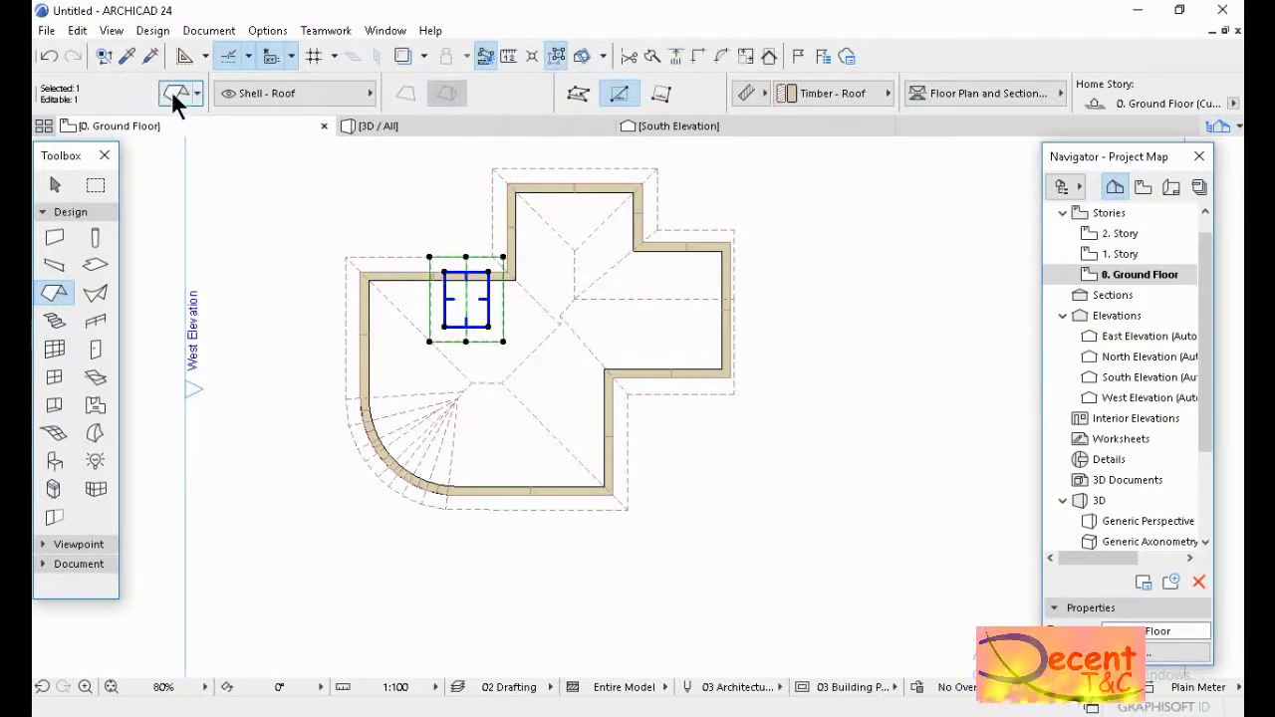
pyautogui.hotkey('ctrl', 't')
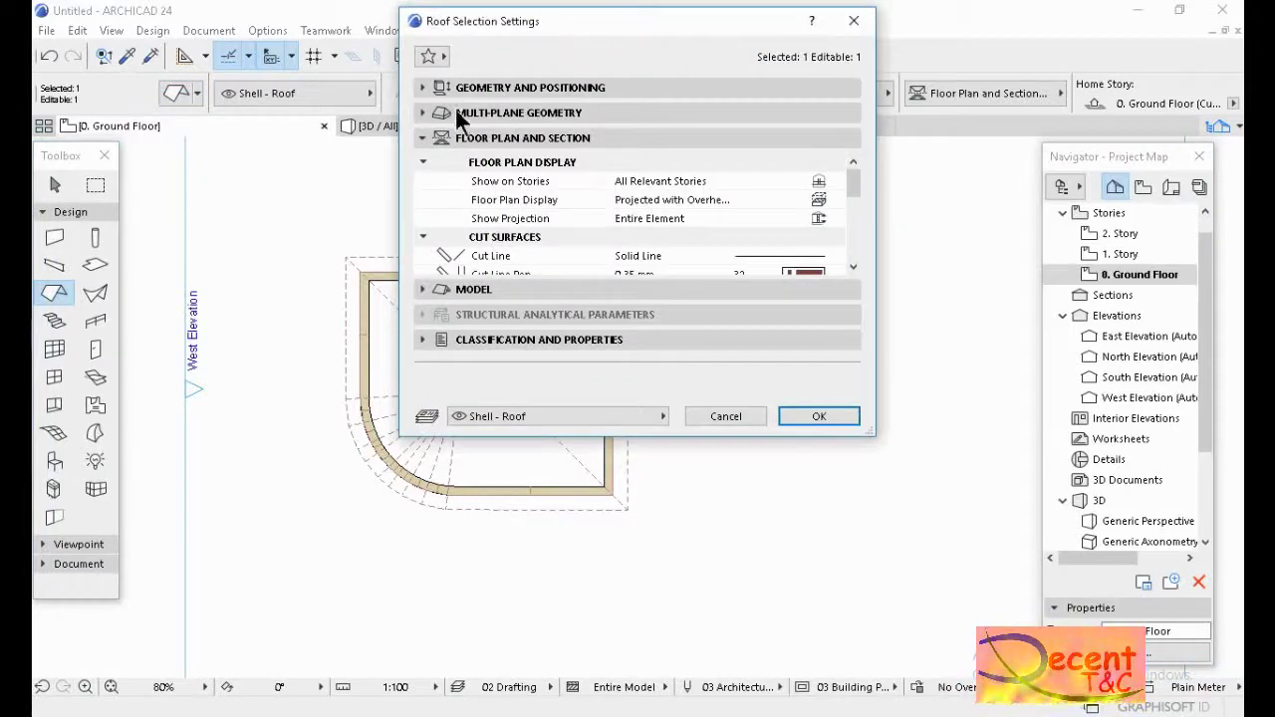
pyautogui.click(458, 113)
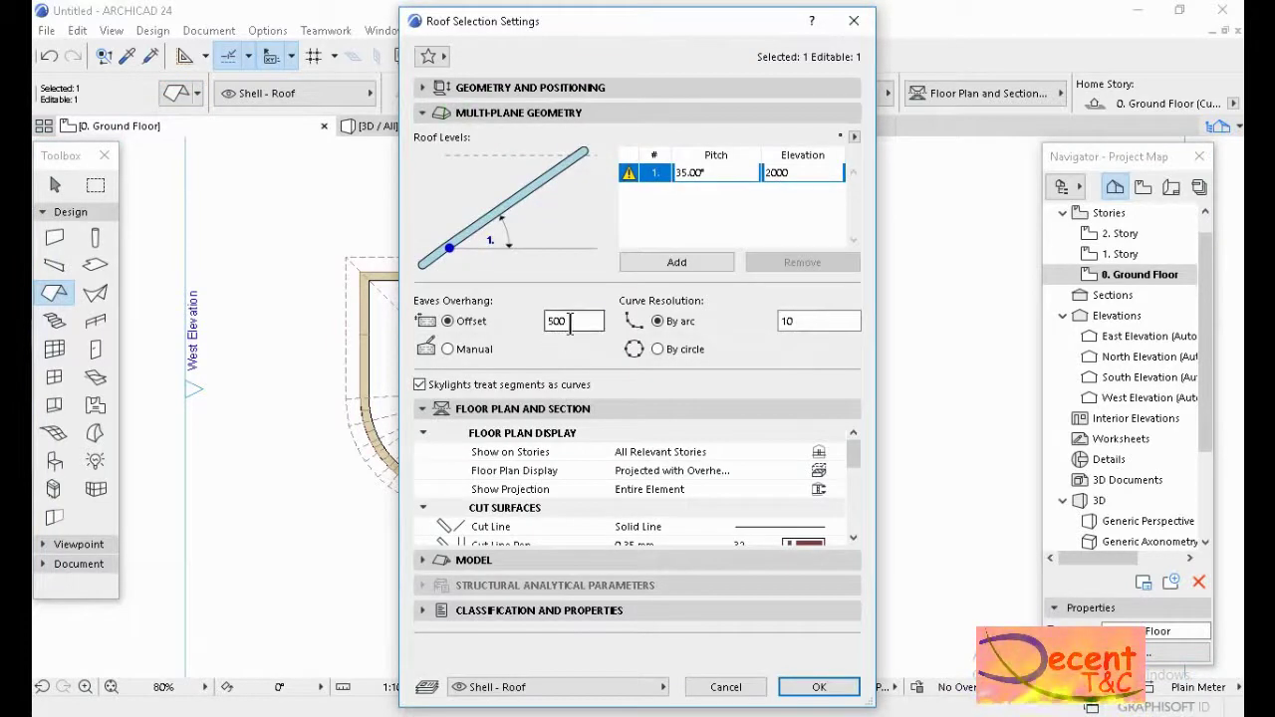
pyautogui.moveTo(570, 326); pyautogui.dragTo(528, 324)
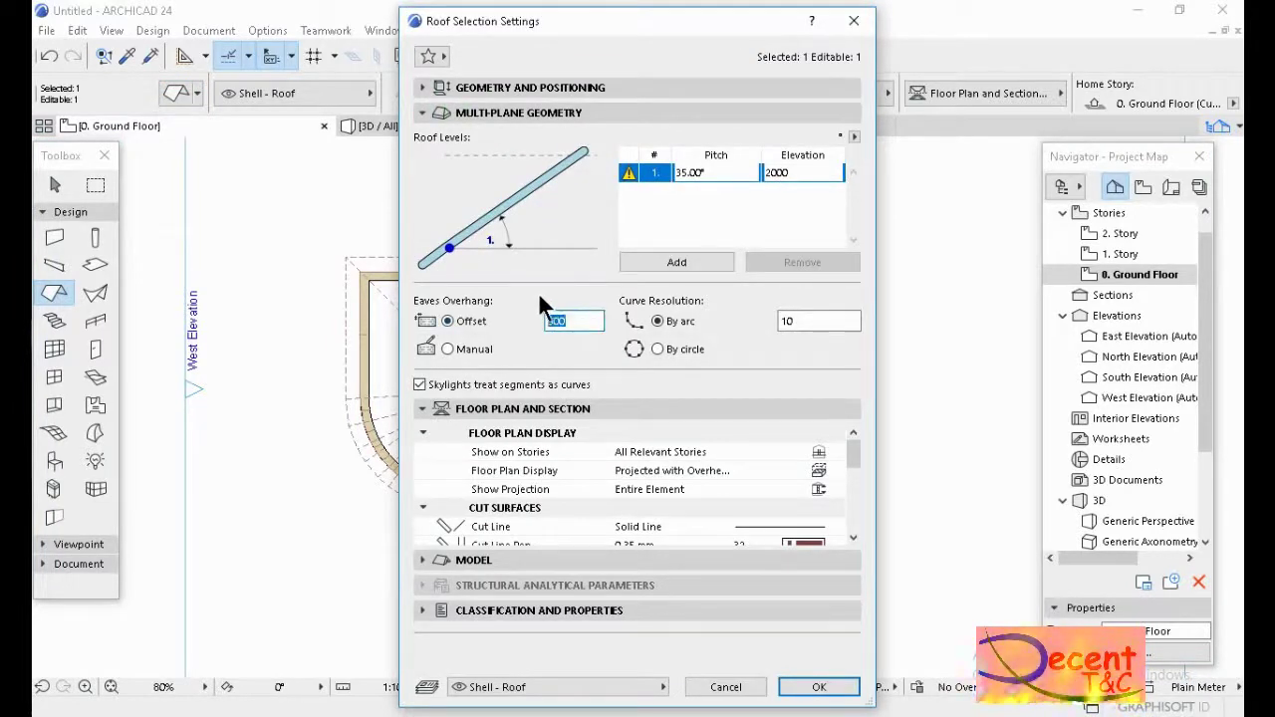
pyautogui.write('20')
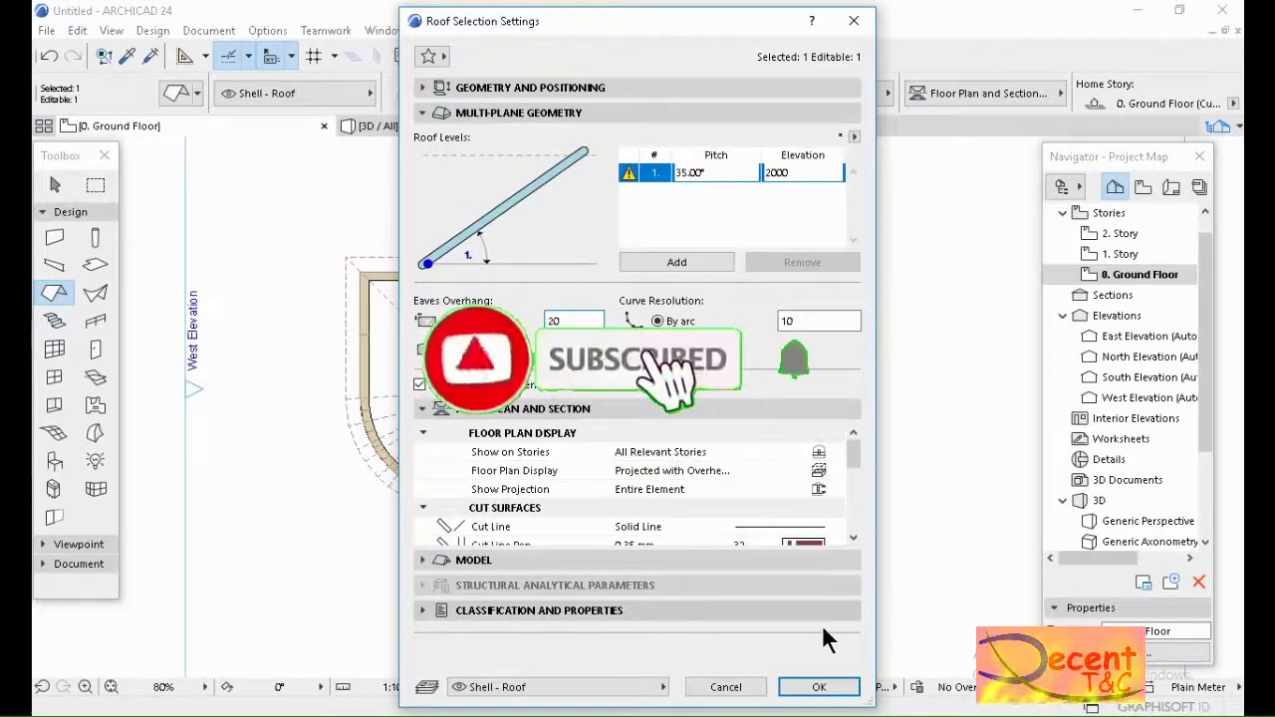
pyautogui.click(815, 687)
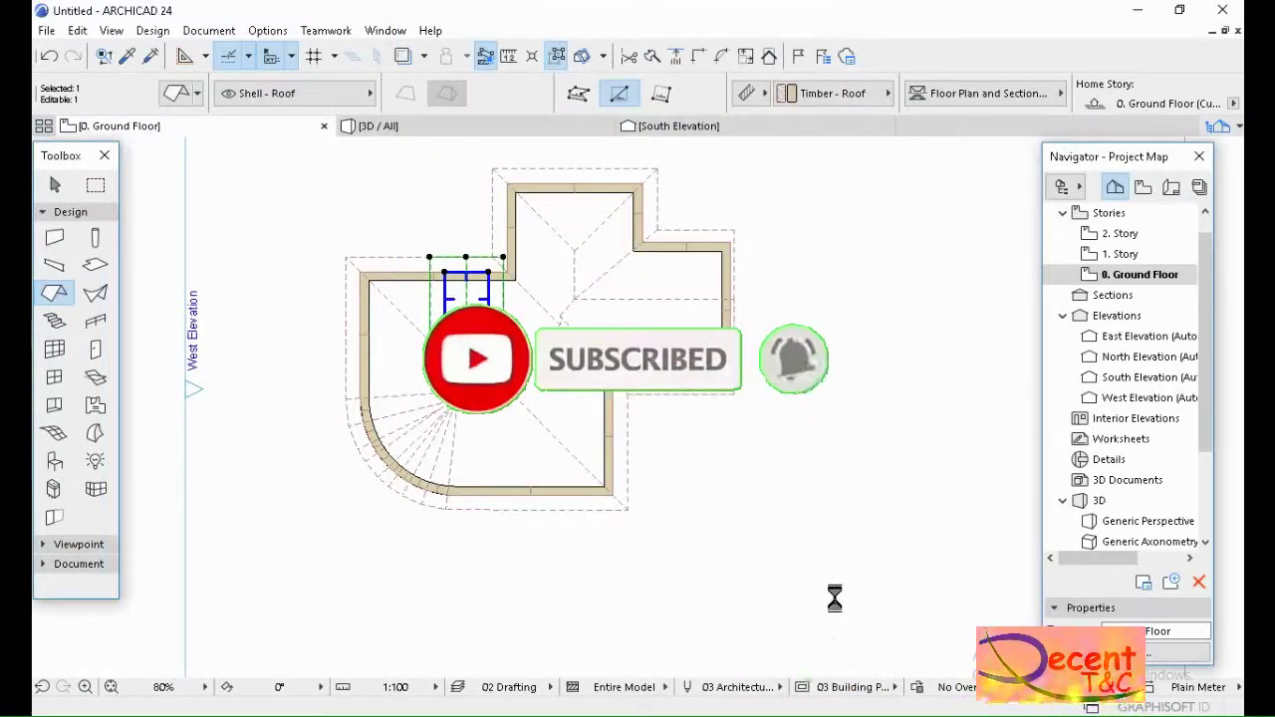
# In the 3D view, set the height of the wall beneath the small gable roof to 4000 mm.
pyautogui.click(415, 119)
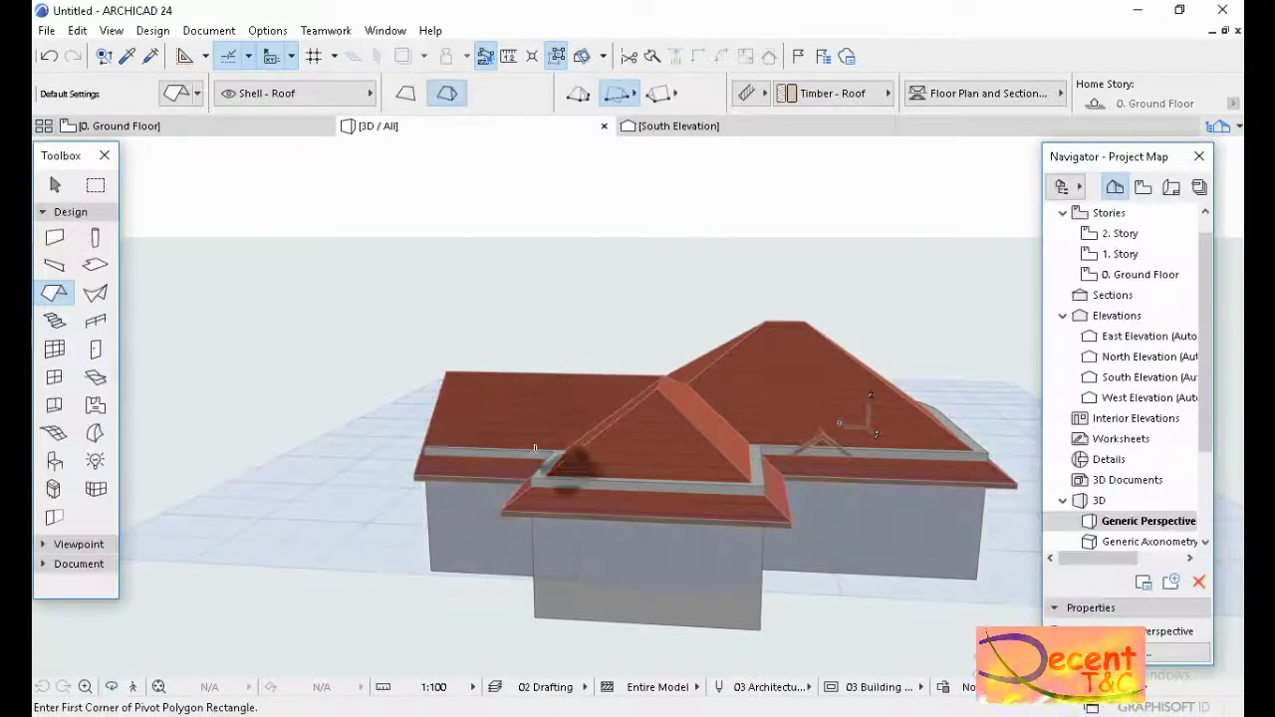
pyautogui.keyDown('shift'); pyautogui.moveTo(163, 663); pyautogui.dragTo(768, 447, button='middle'); pyautogui.keyUp('shift')
pyautogui.scroll(6, 642, 470)
pyautogui.scroll(-8, 440, 486)
pyautogui.scroll(8, 698, 449)
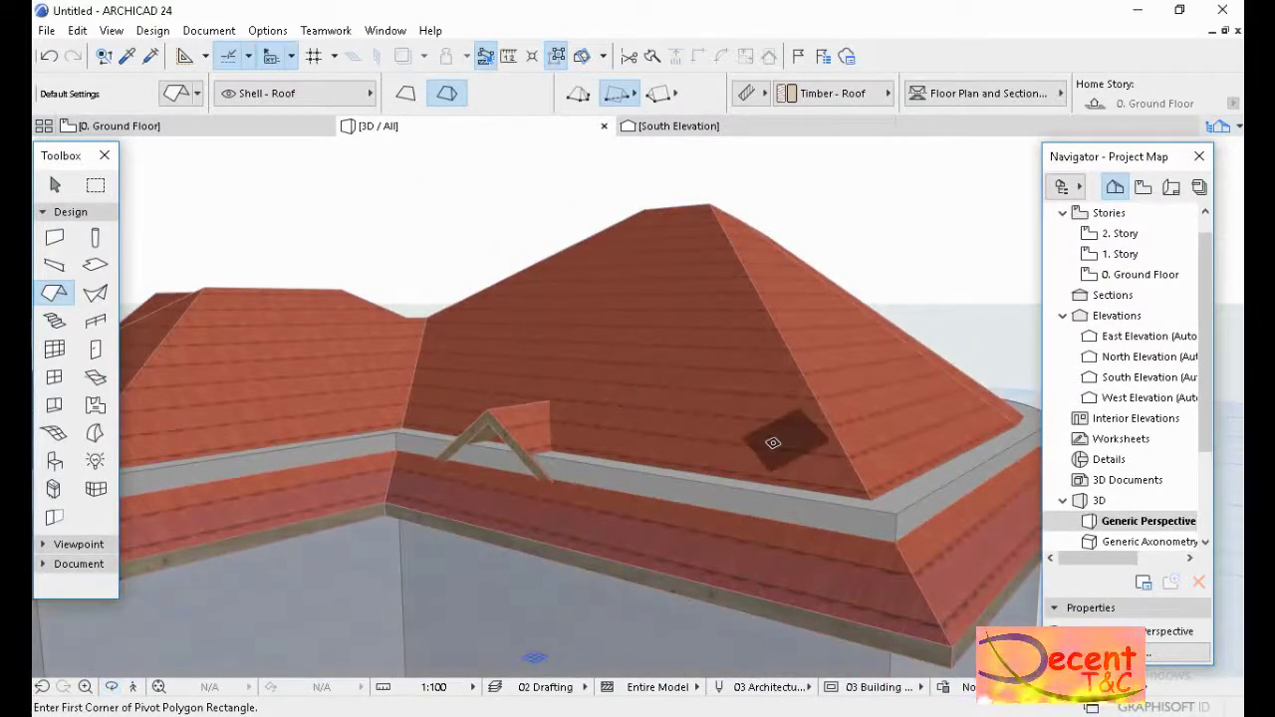
pyautogui.keyDown('shift'); pyautogui.click(581, 465); pyautogui.keyUp('shift')
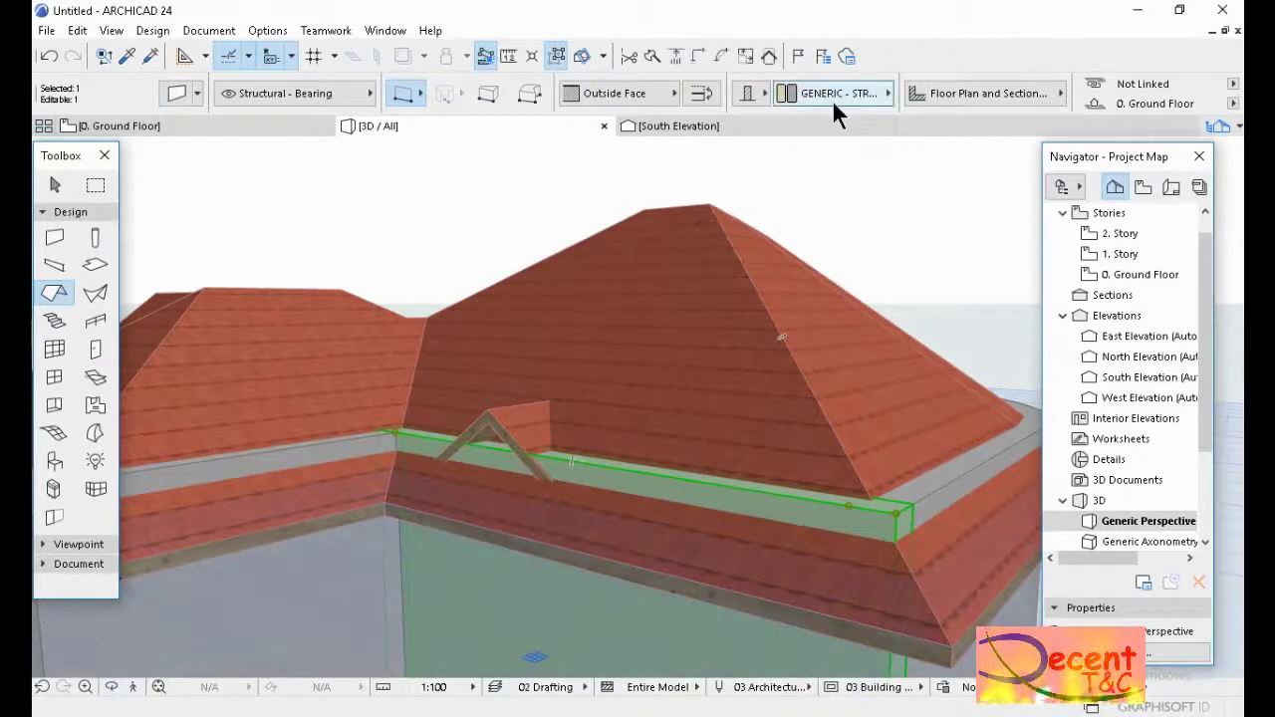
pyautogui.scroll(-2, 832, 99)
pyautogui.click(726, 83)
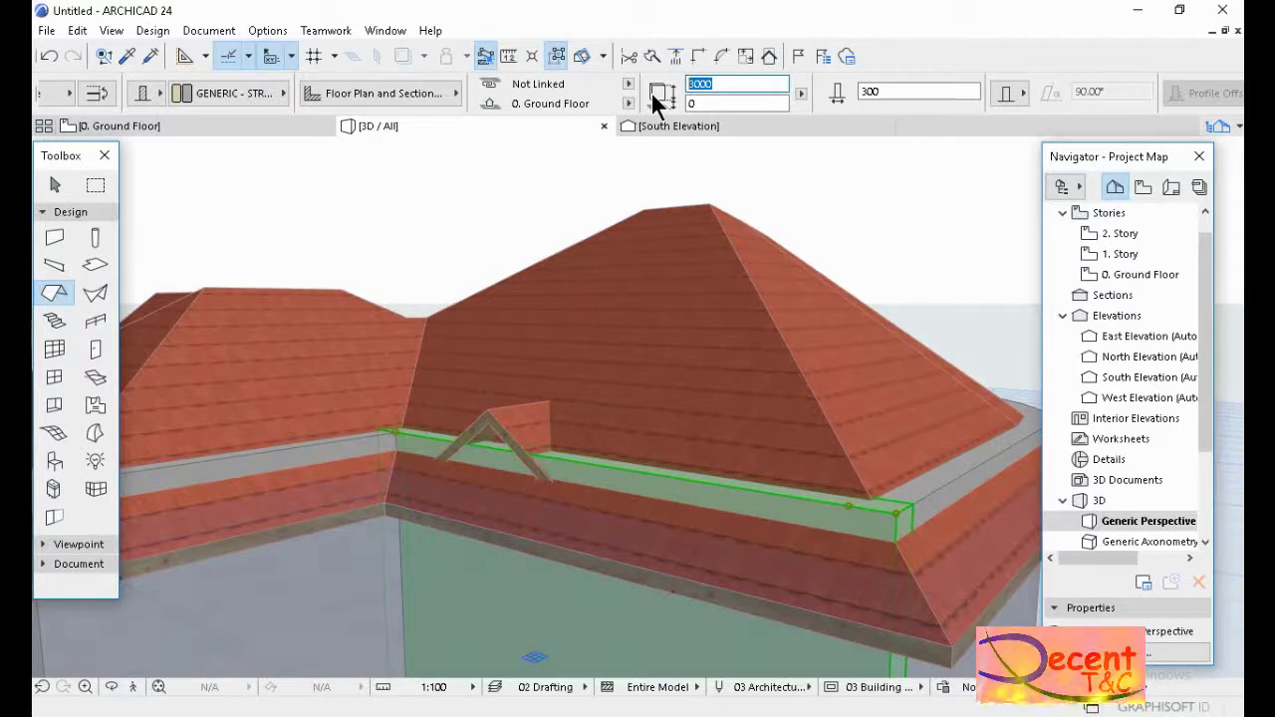
pyautogui.write('5')
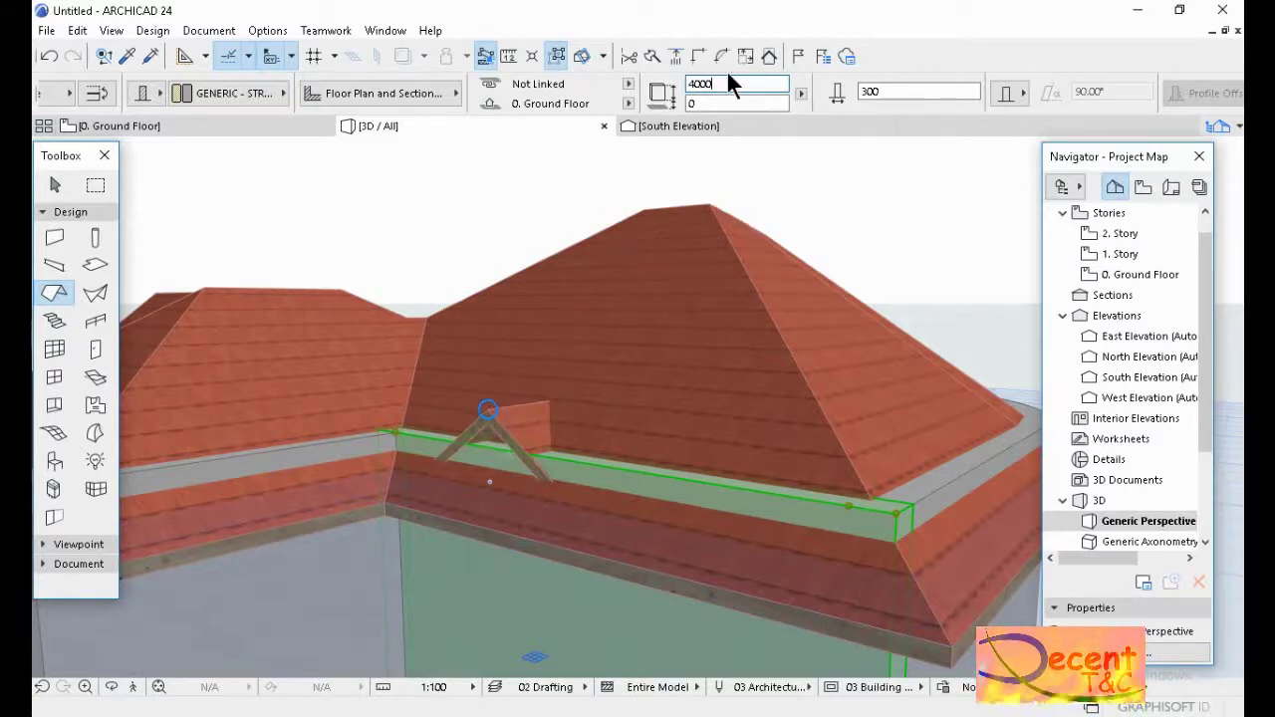
pyautogui.press('Return')
pyautogui.press('Escape')
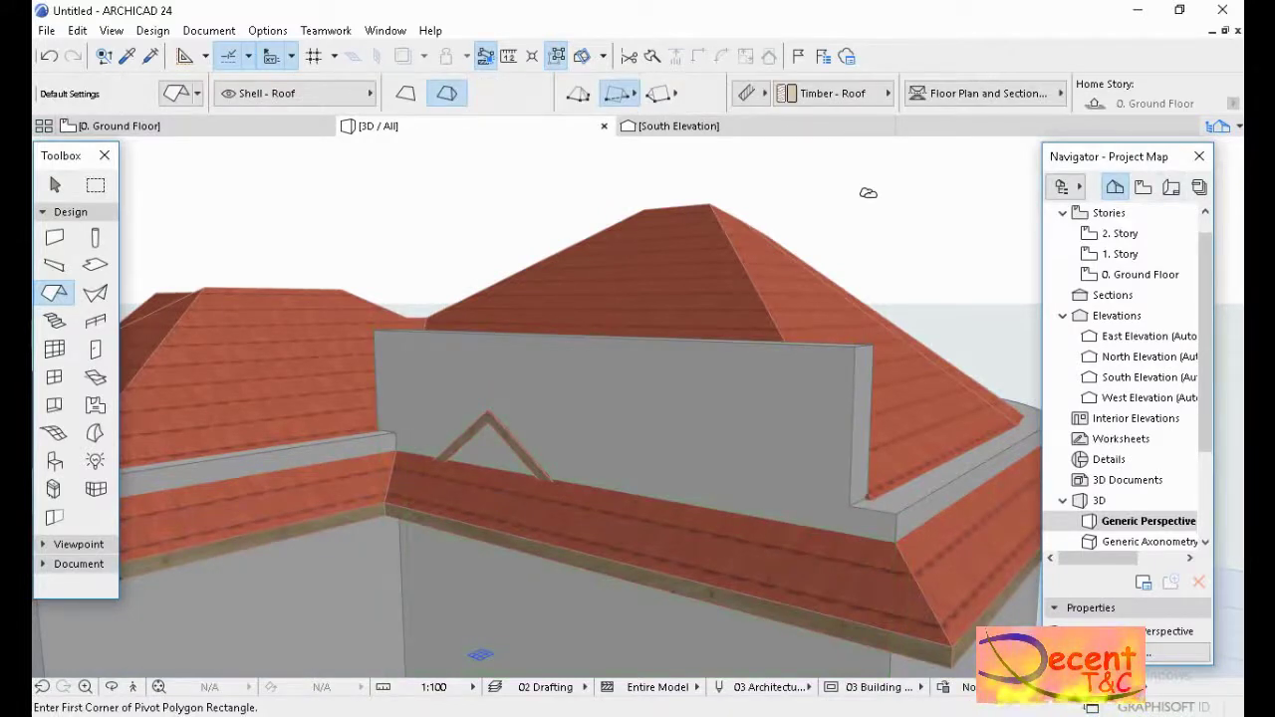
# Trim the raised wall, the small gable roof and the main roof against each other, using the roofs from the current selection.
pyautogui.keyDown('shift'); pyautogui.click(743, 370); pyautogui.keyUp('shift')
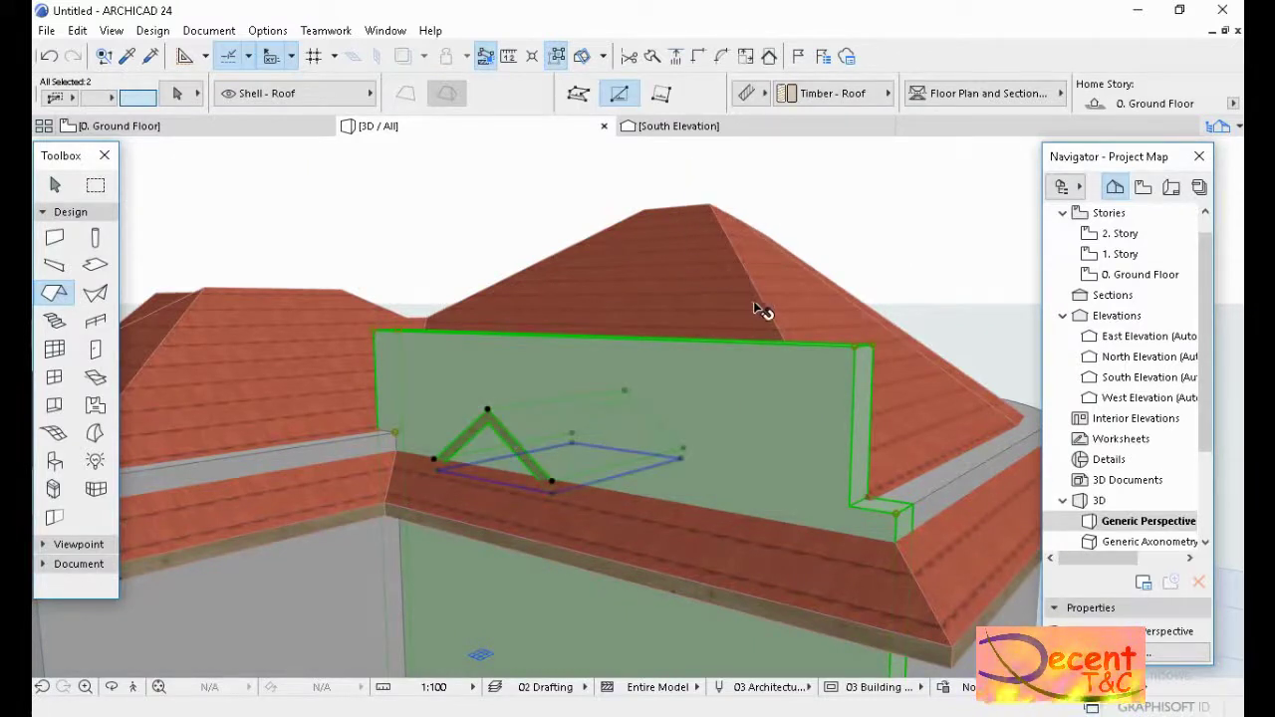
pyautogui.keyDown('shift'); pyautogui.click(711, 211); pyautogui.keyUp('shift')
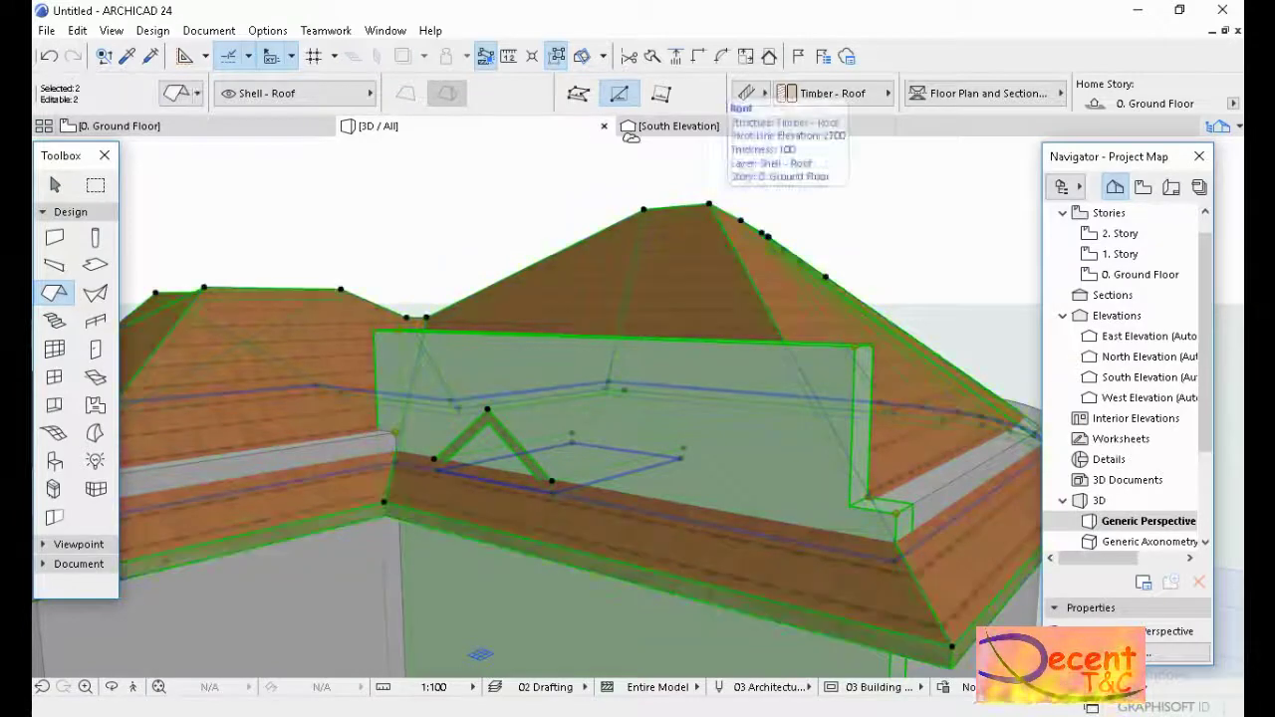
pyautogui.click(769, 56)
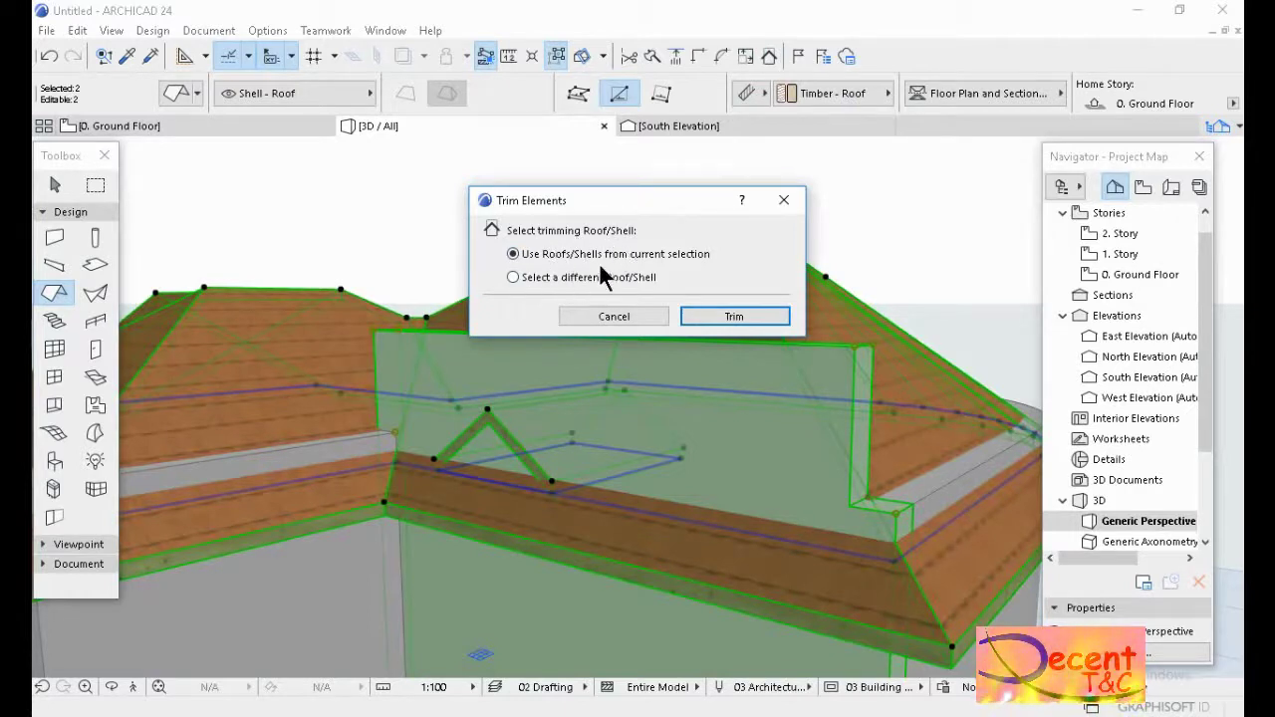
pyautogui.click(730, 325)
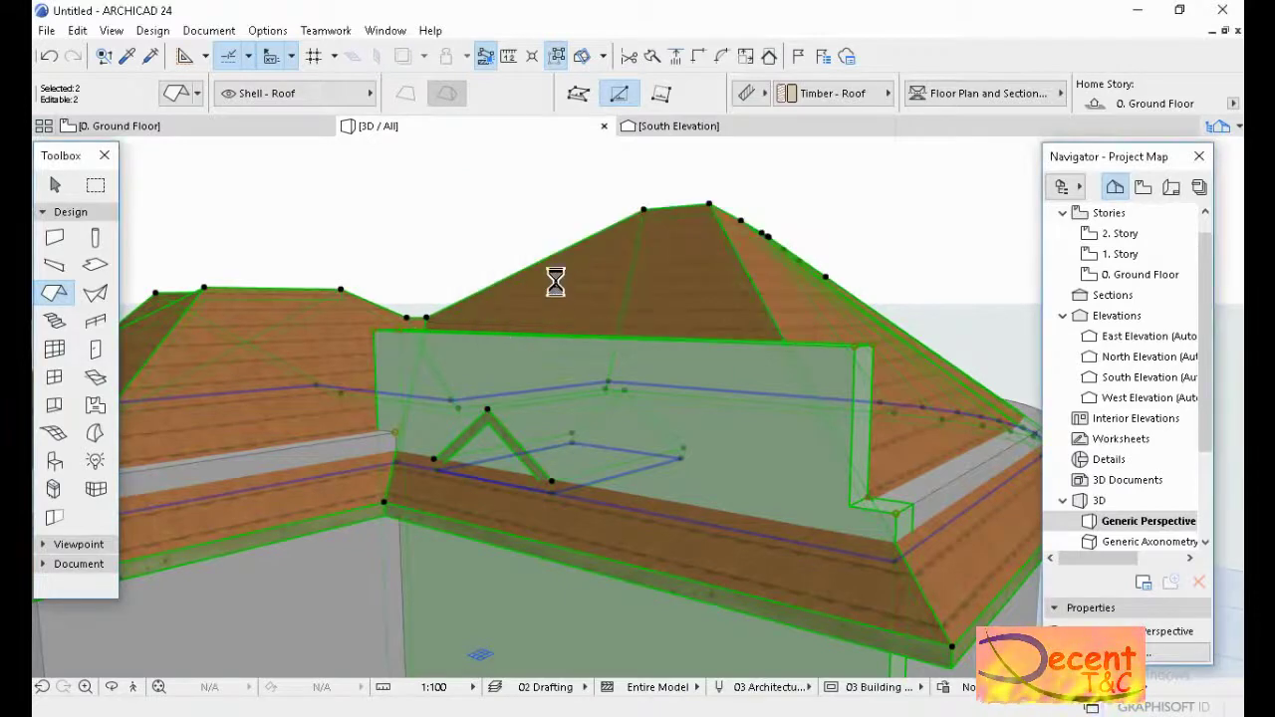
pyautogui.click(495, 179)
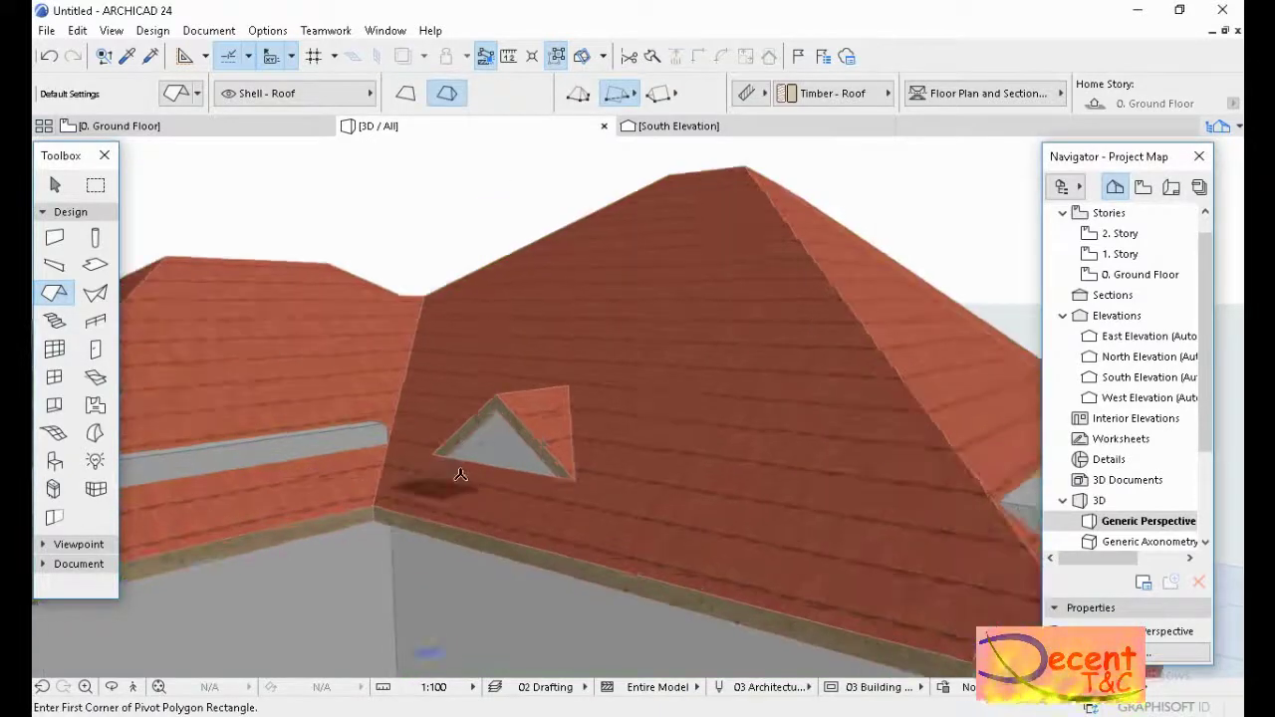
# Set the height of the east wing's end wall beneath the open roof gable to 5000 mm.
pyautogui.scroll(5, 477, 464)
pyautogui.scroll(-6, 477, 464)
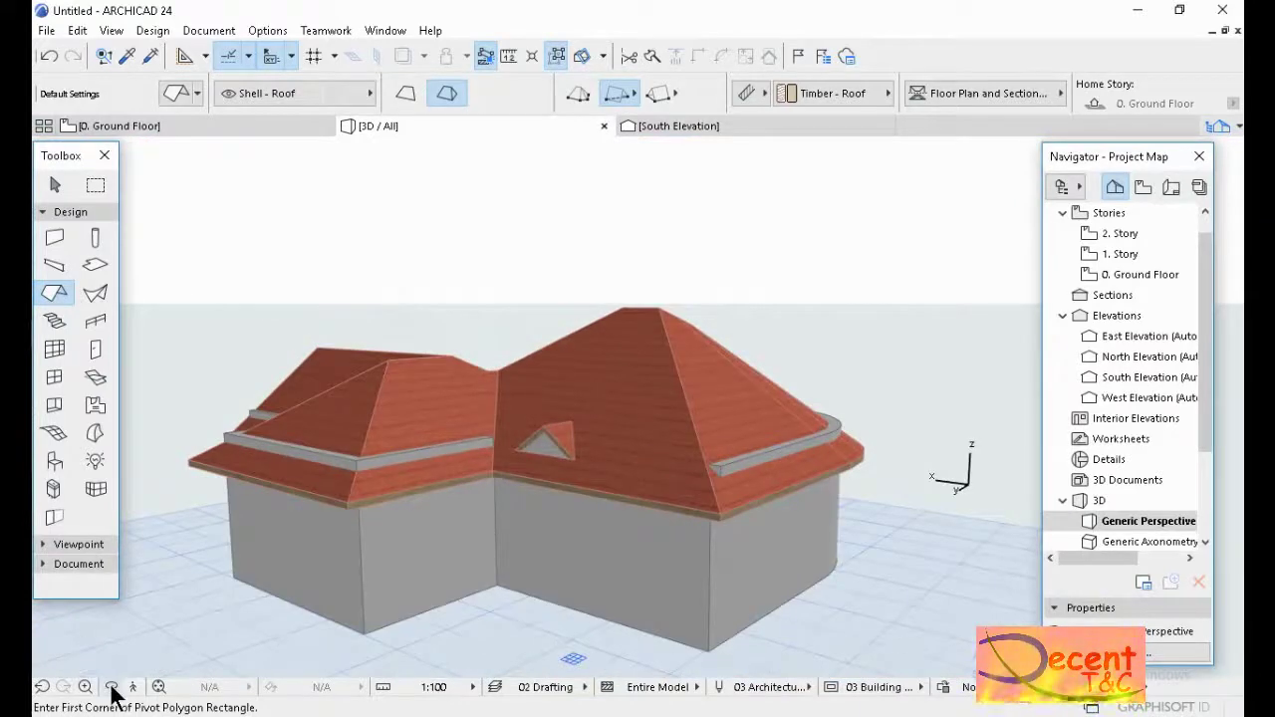
pyautogui.click(112, 686)
pyautogui.moveTo(558, 478); pyautogui.dragTo(849, 455)
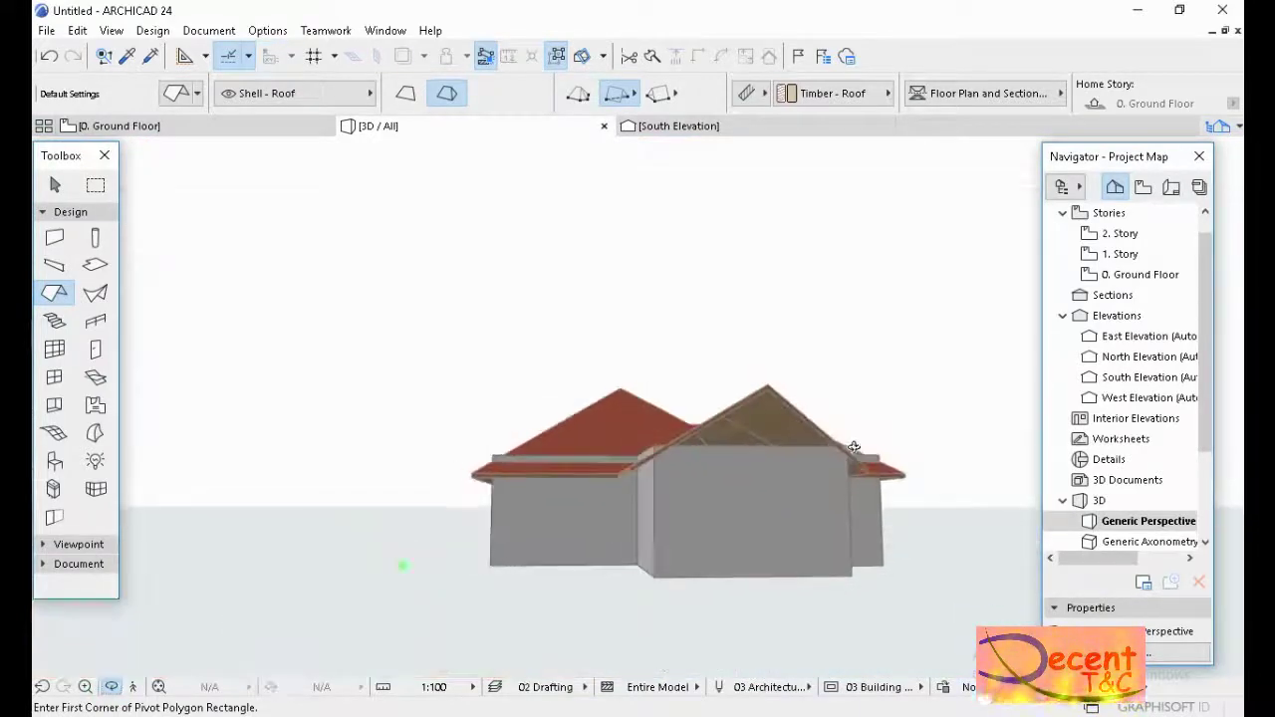
pyautogui.scroll(5, 848, 454)
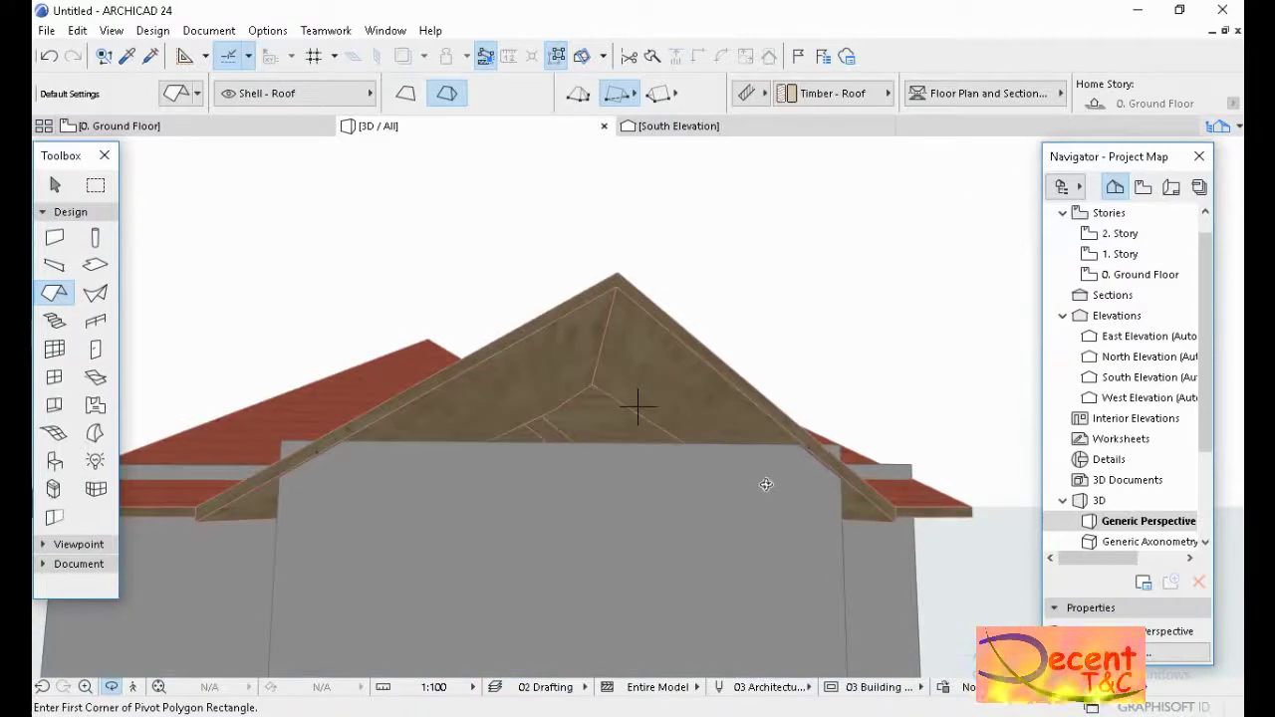
pyautogui.keyDown('shift'); pyautogui.click(653, 468); pyautogui.keyUp('shift')
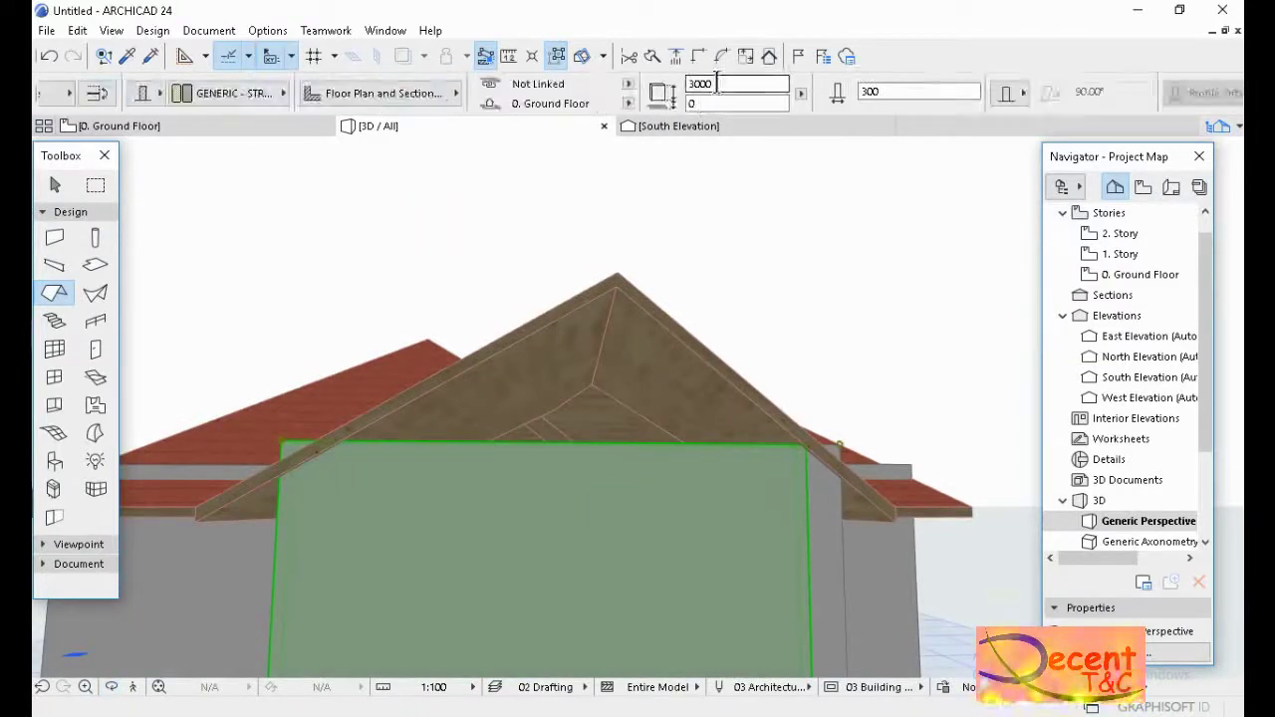
pyautogui.moveTo(716, 84); pyautogui.dragTo(688, 84)
pyautogui.write('500')
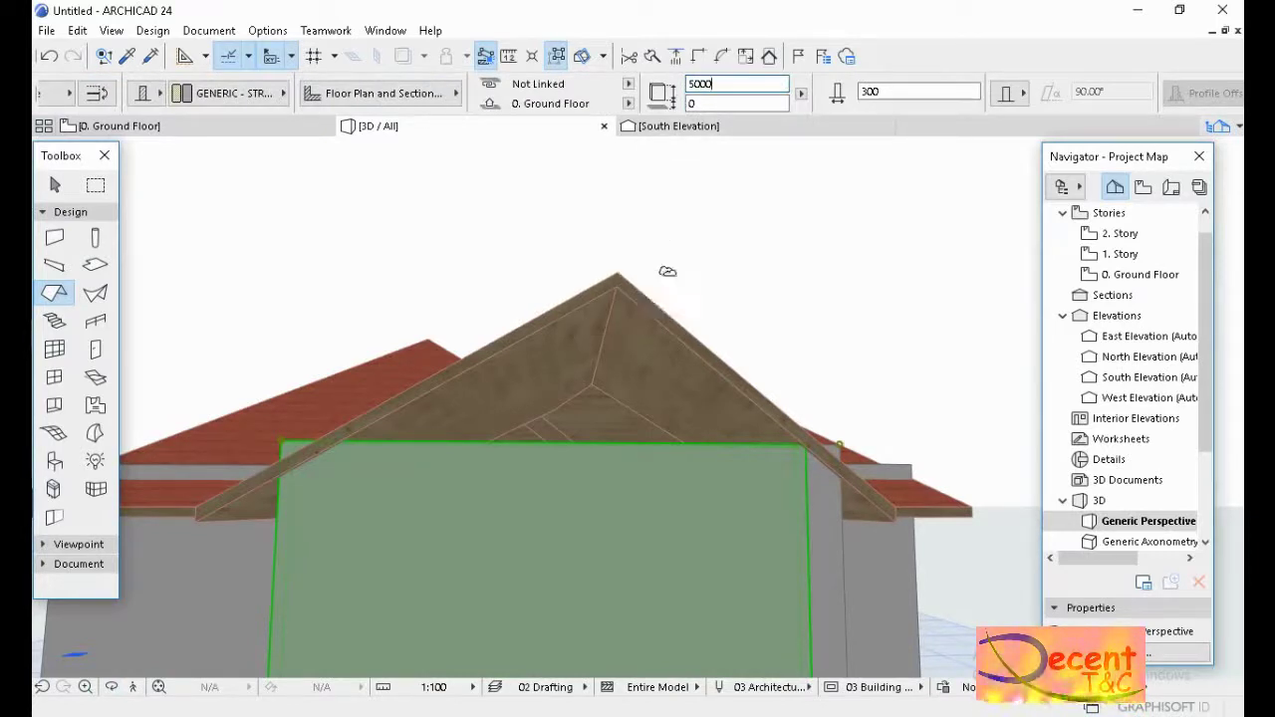
pyautogui.press('Return')
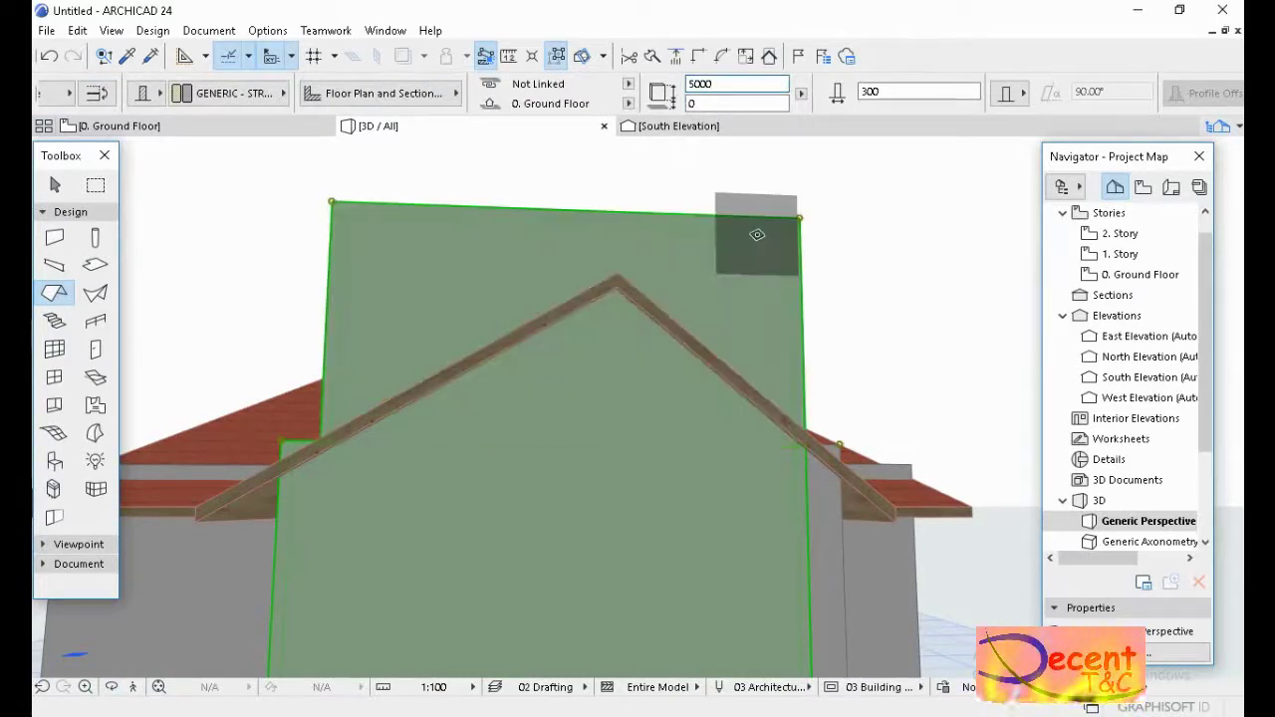
# Trim the raised east end wall to the main roof, using the roof from the current selection, and deselect everything.
pyautogui.keyDown('shift'); pyautogui.click(610, 287); pyautogui.keyUp('shift')
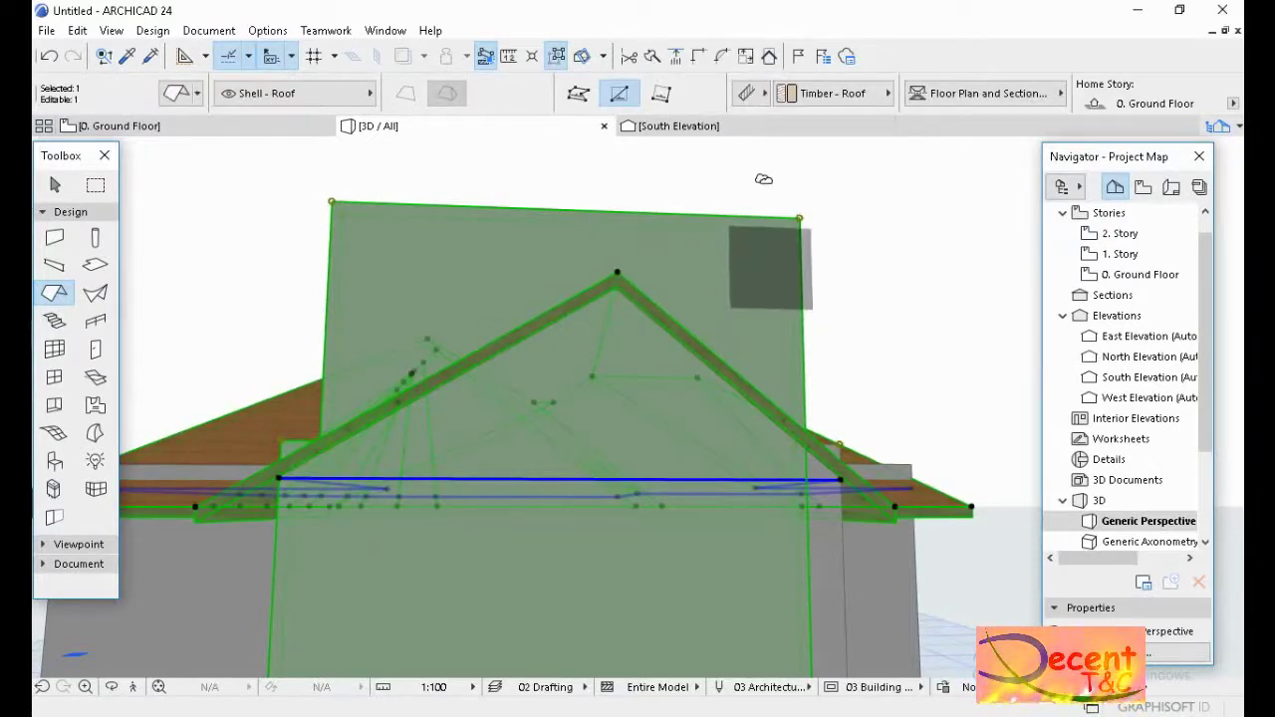
pyautogui.click(768, 56)
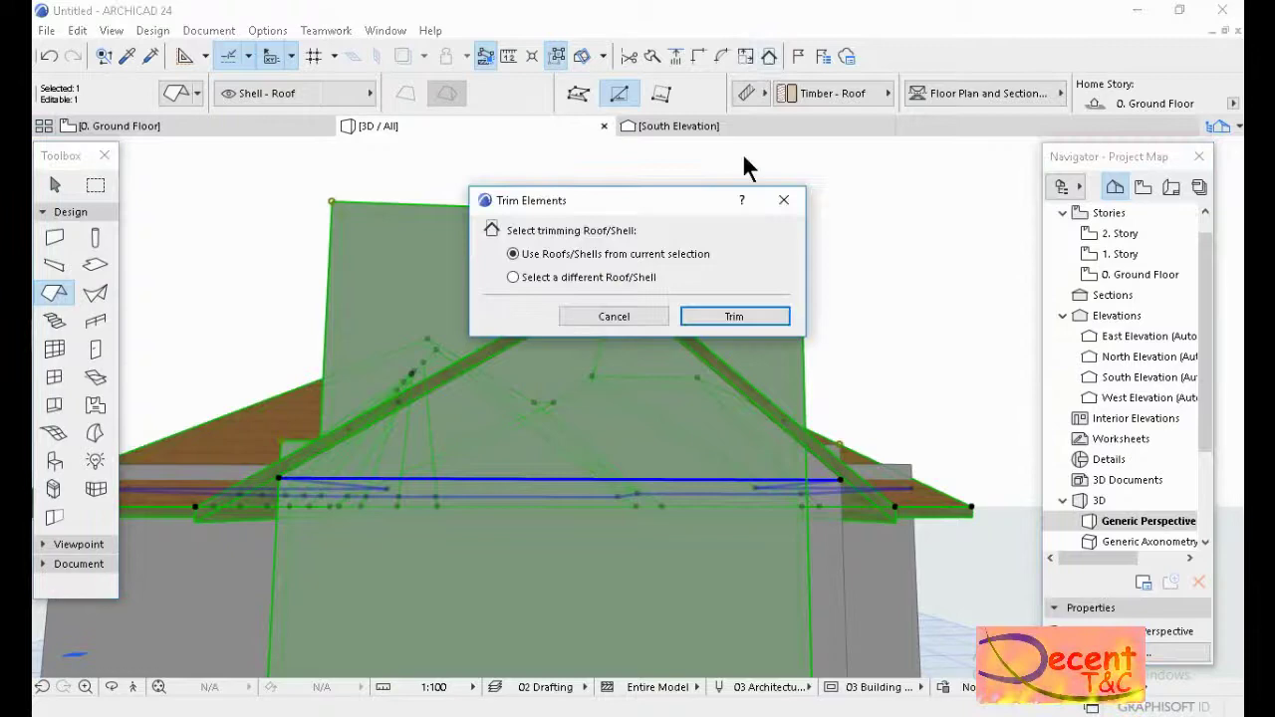
pyautogui.click(734, 314)
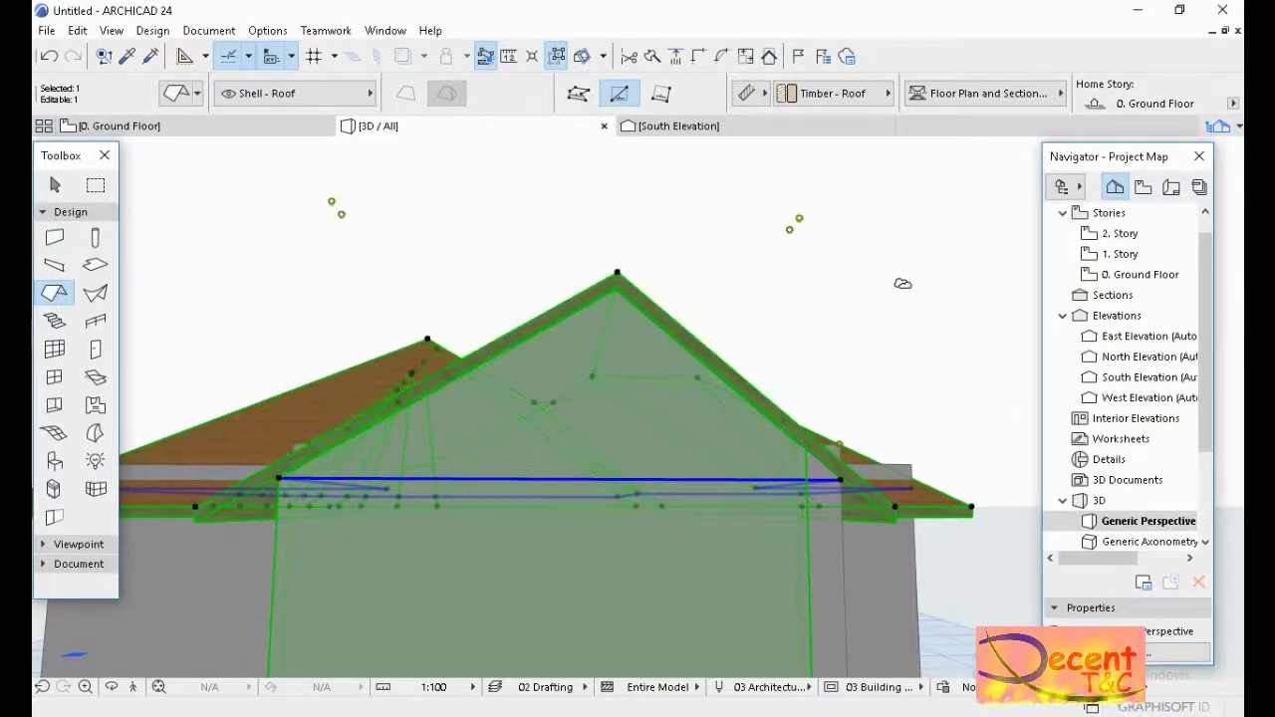
pyautogui.click(902, 283)
pyautogui.click(110, 687)
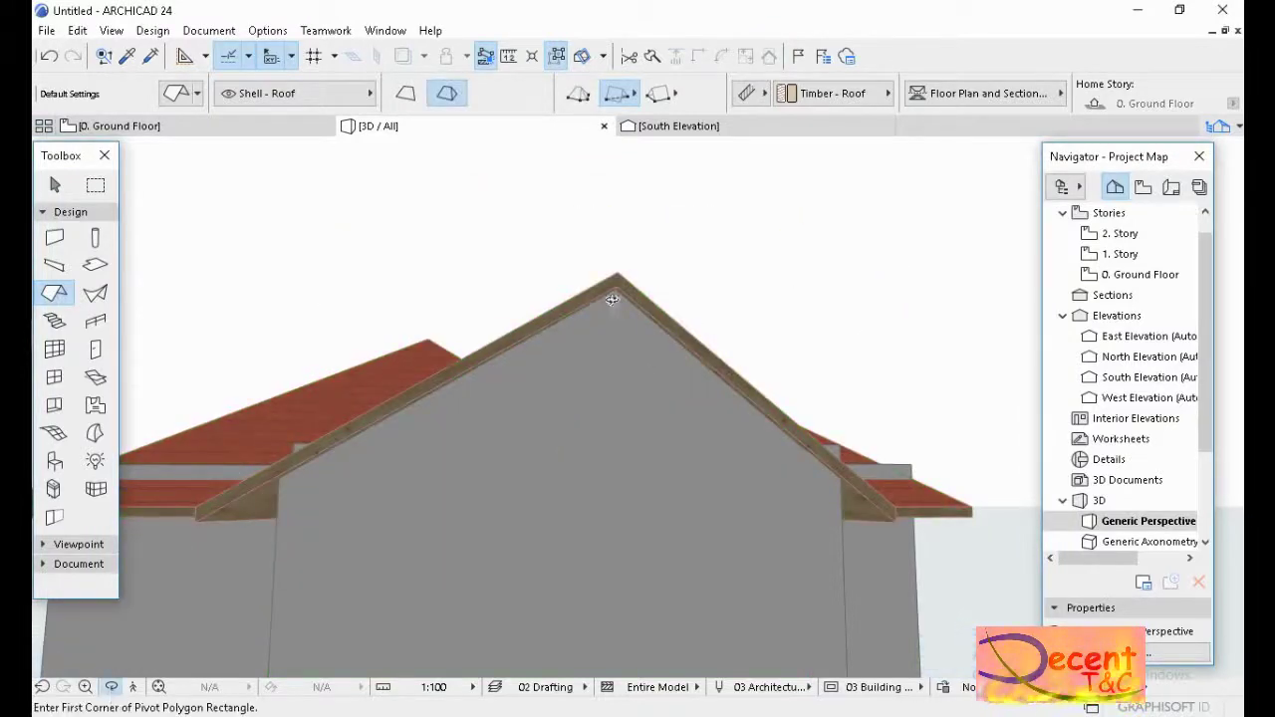
# Select all the walls together with the main roof, leaving out the already trimmed east gable end wall.
pyautogui.moveTo(638, 299); pyautogui.dragTo(883, 425)
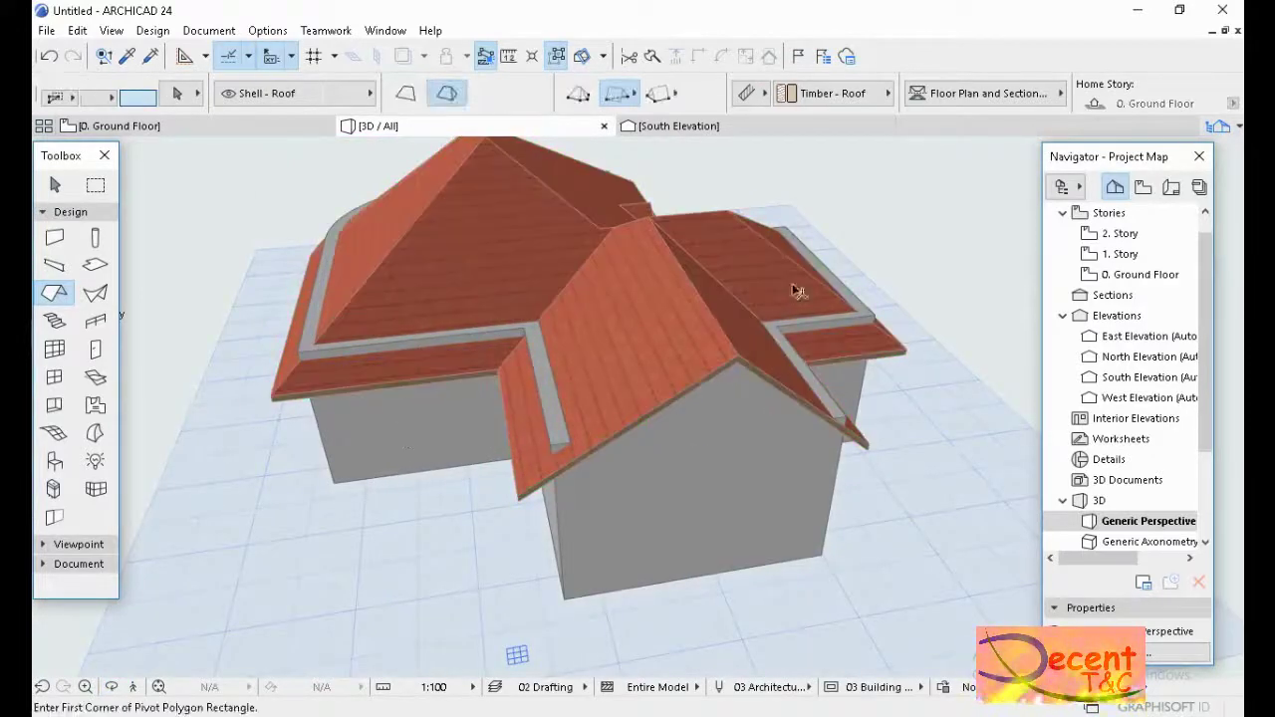
pyautogui.click(811, 321)
pyautogui.click(660, 538)
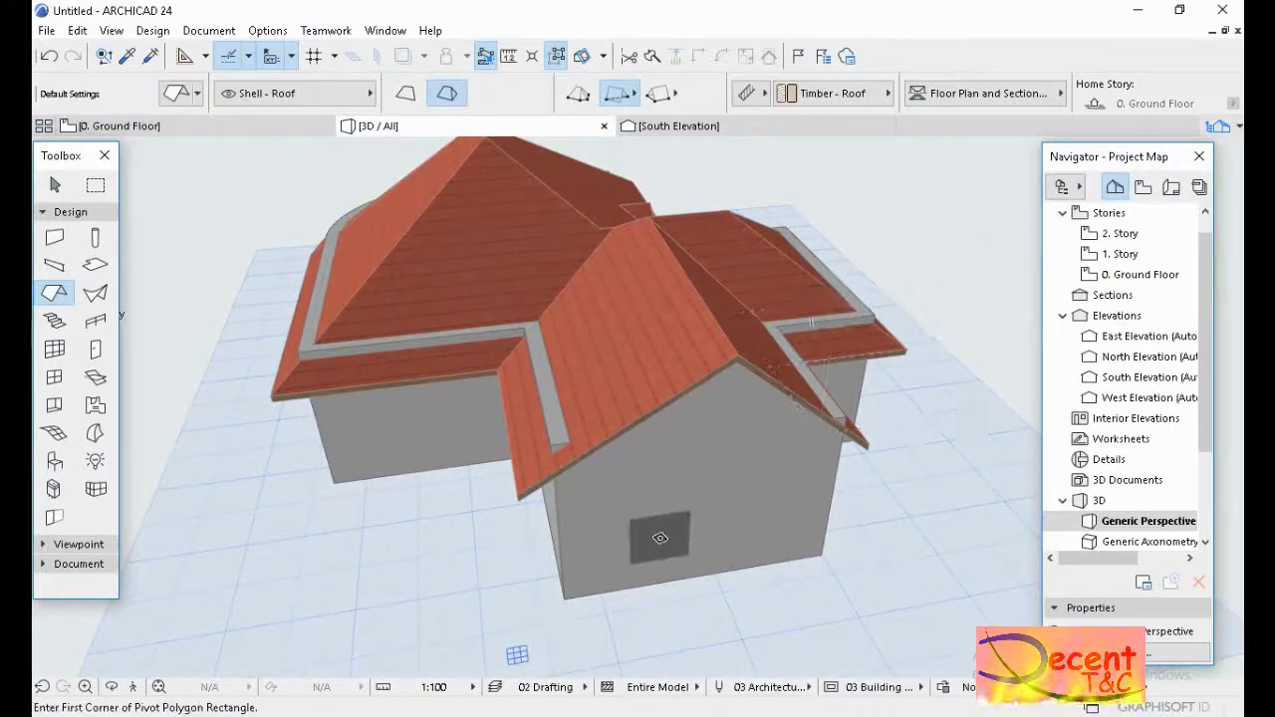
pyautogui.click(52, 241)
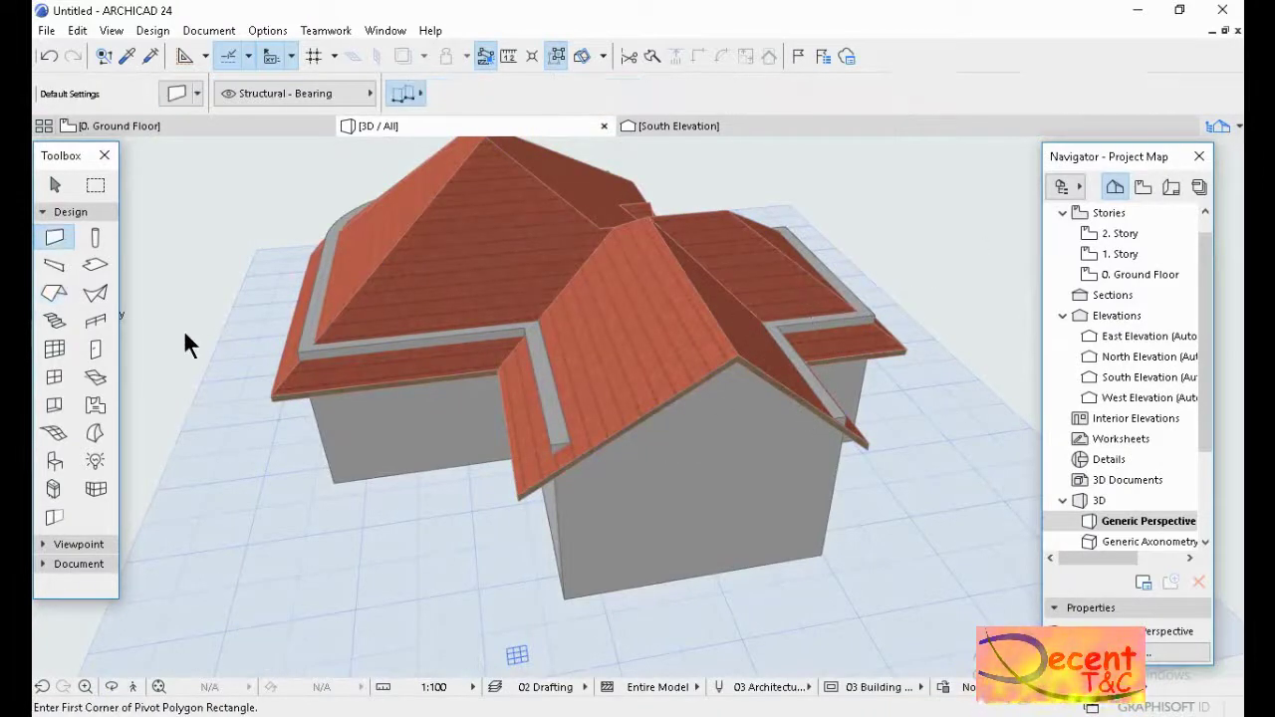
pyautogui.hotkey('ctrl', 'a')
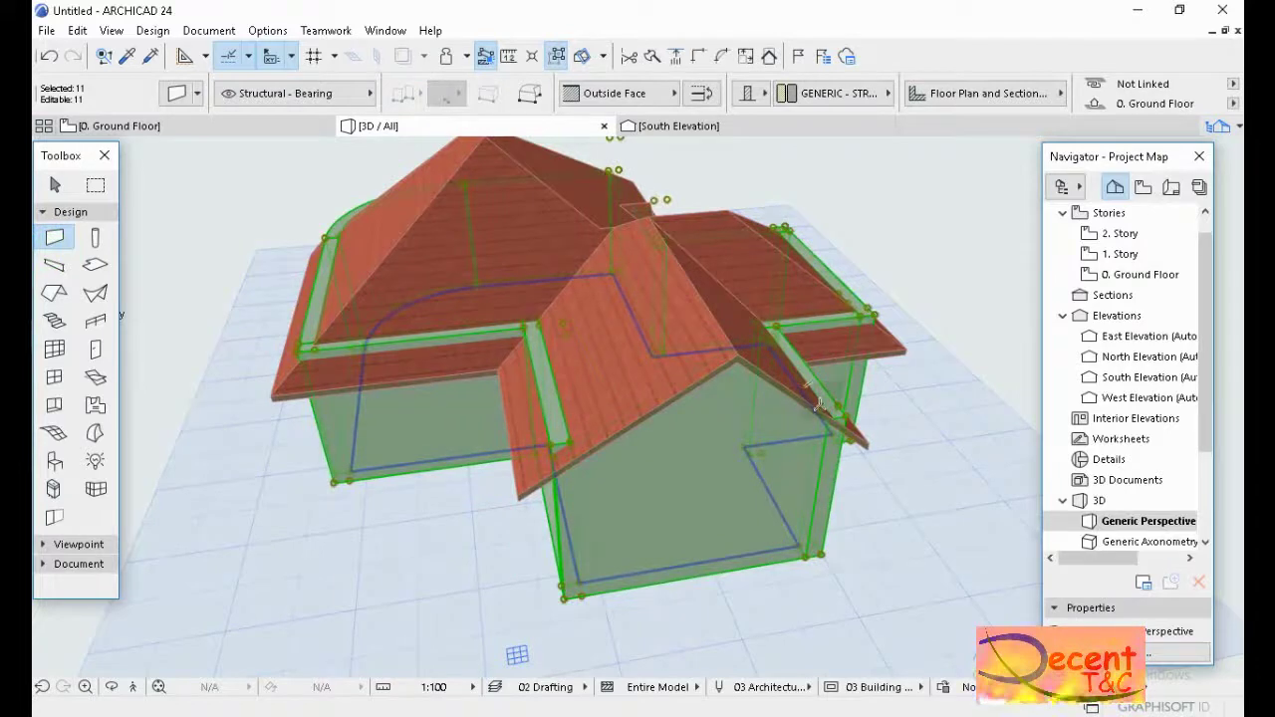
pyautogui.keyDown('shift'); pyautogui.click(668, 464); pyautogui.keyUp('shift')
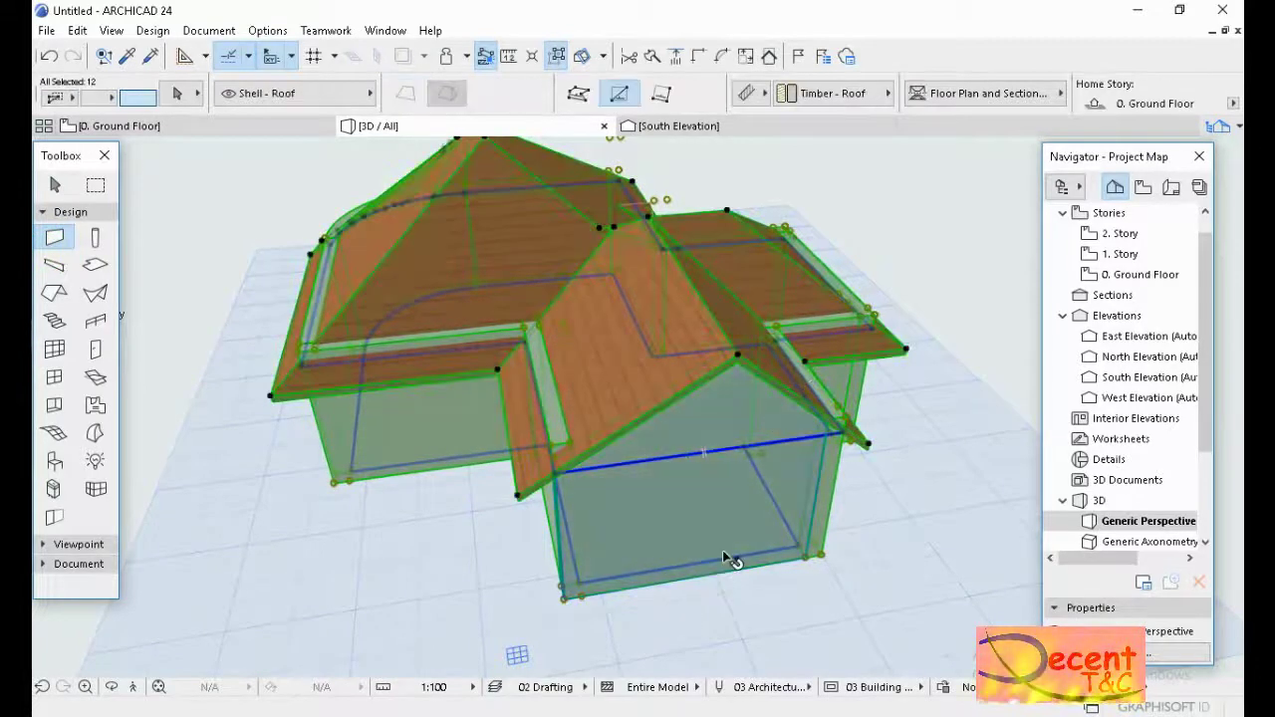
pyautogui.click(763, 550)
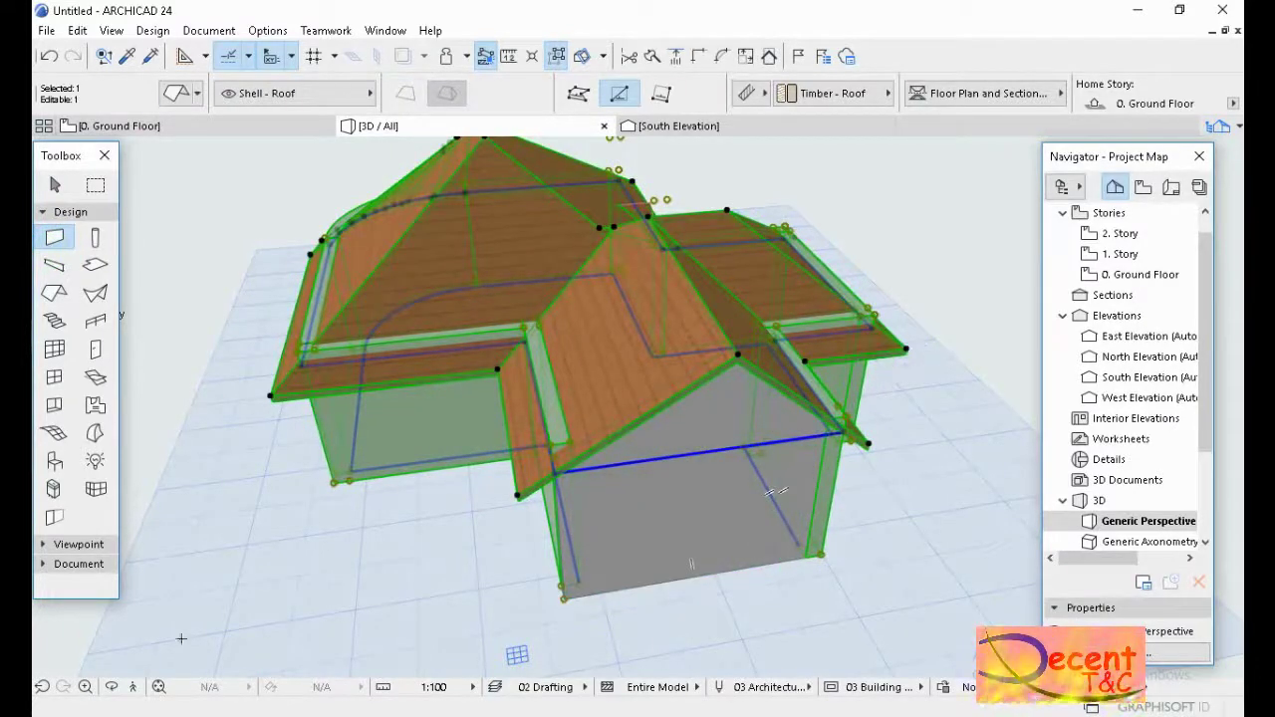
# Leave the wall beneath the small gable dormer out of the selection, trim the remaining selected walls to the main roof, and deselect everything.
pyautogui.click(112, 686)
pyautogui.moveTo(538, 418); pyautogui.dragTo(658, 415)
pyautogui.hotkey('ctrl', 'a')
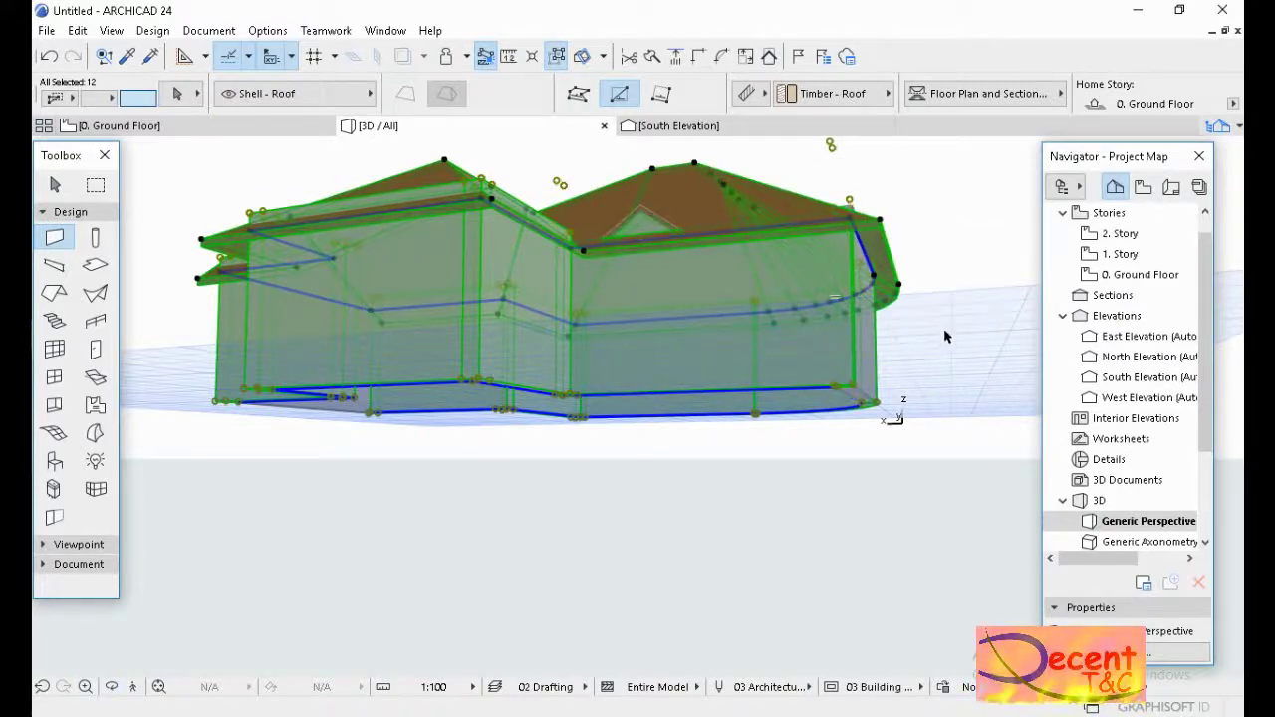
pyautogui.click(689, 392)
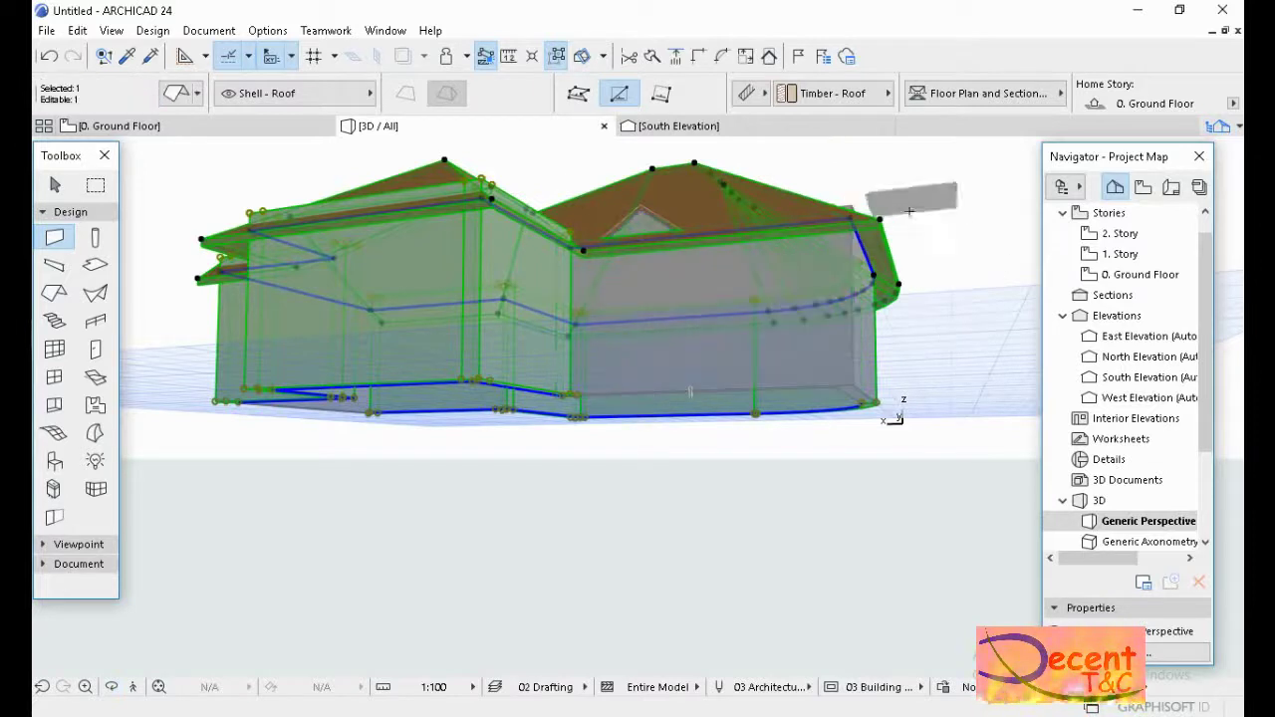
pyautogui.click(769, 57)
pyautogui.click(705, 317)
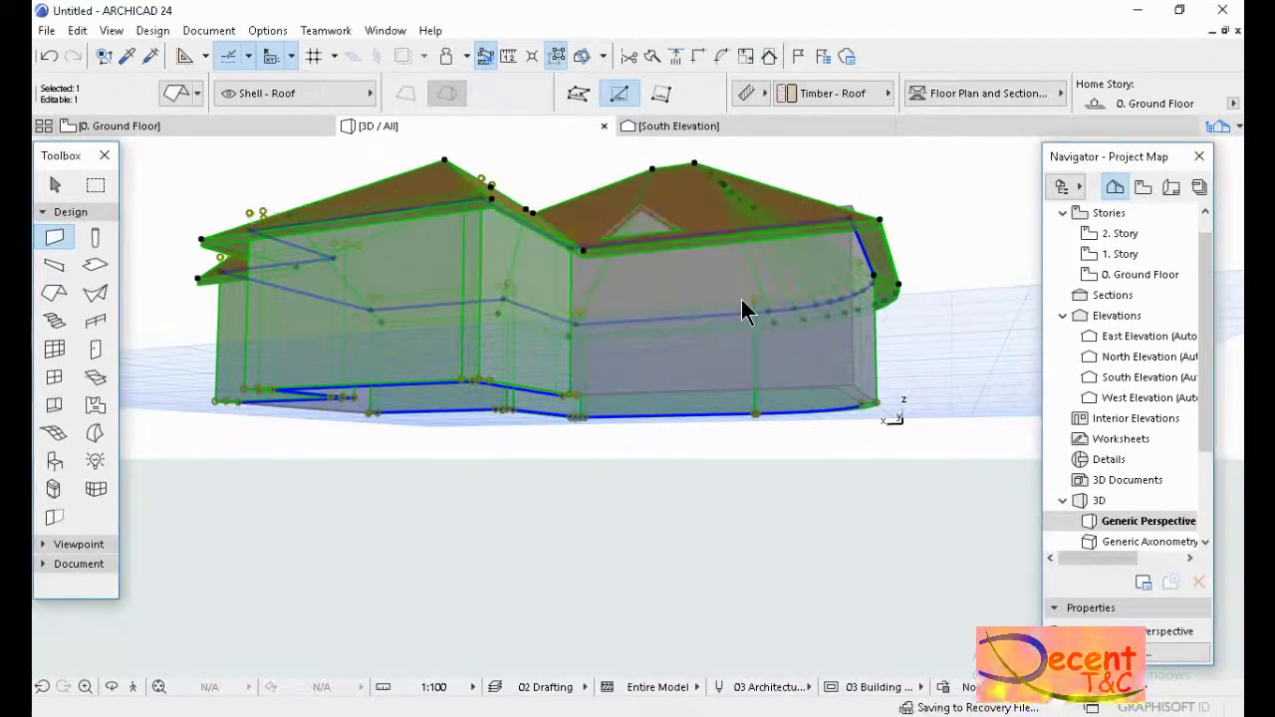
pyautogui.click(110, 686)
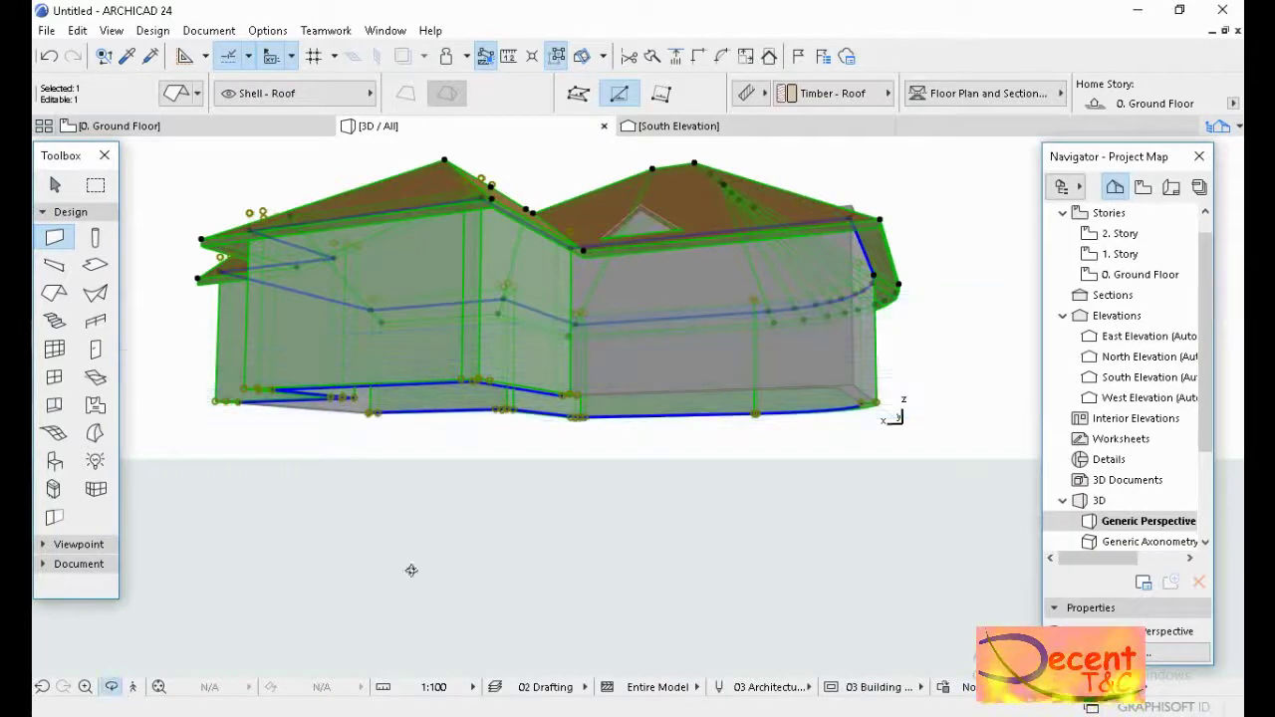
pyautogui.moveTo(410, 568); pyautogui.dragTo(638, 407)
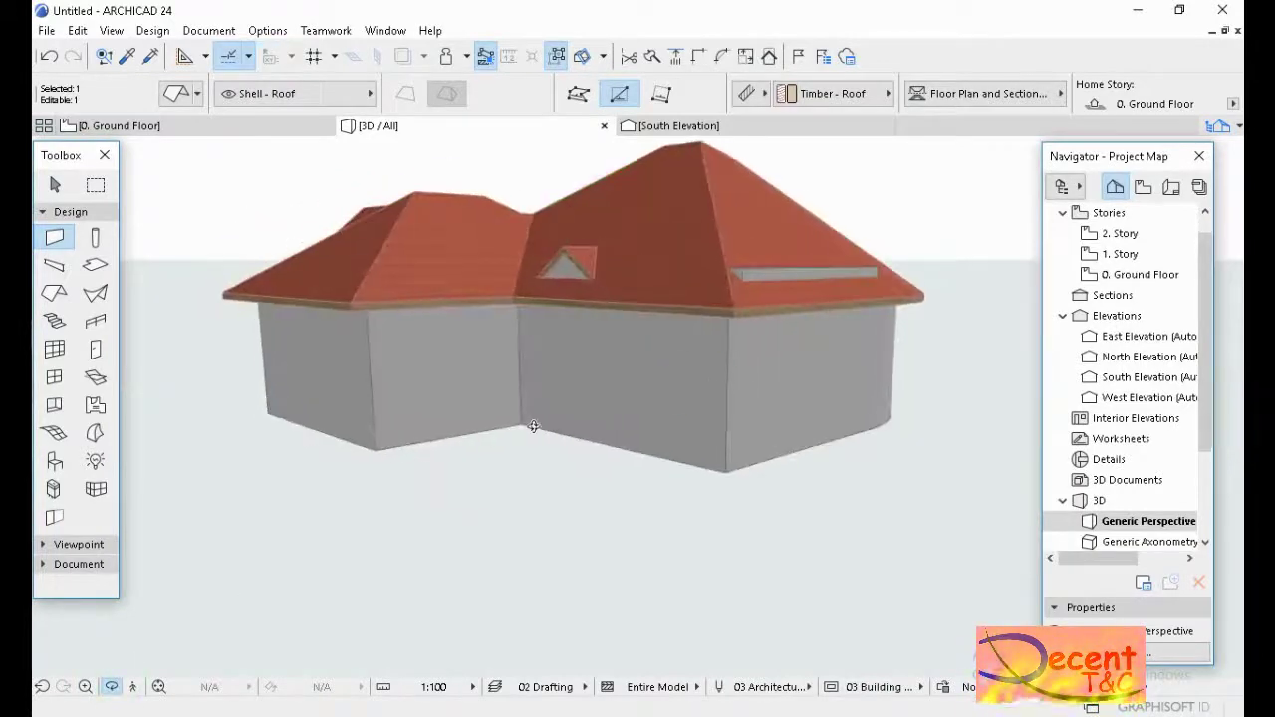
pyautogui.click(956, 422)
pyautogui.click(931, 419)
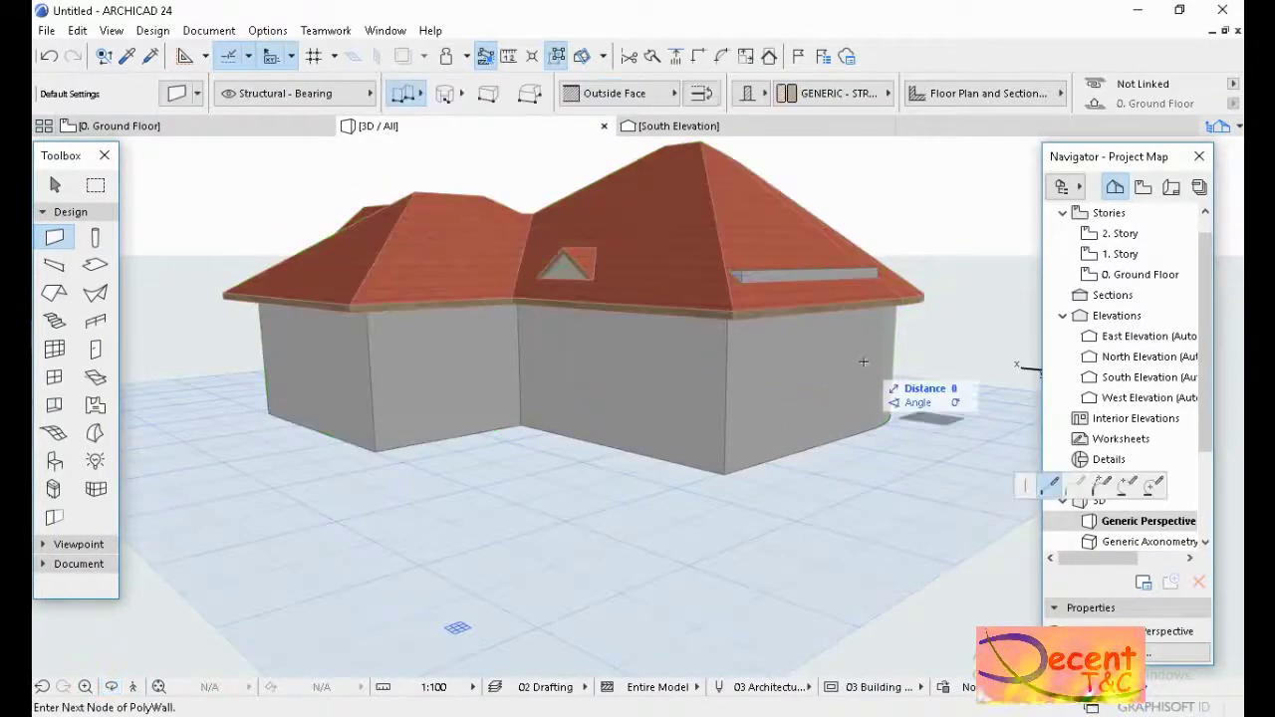
pyautogui.press('Escape')
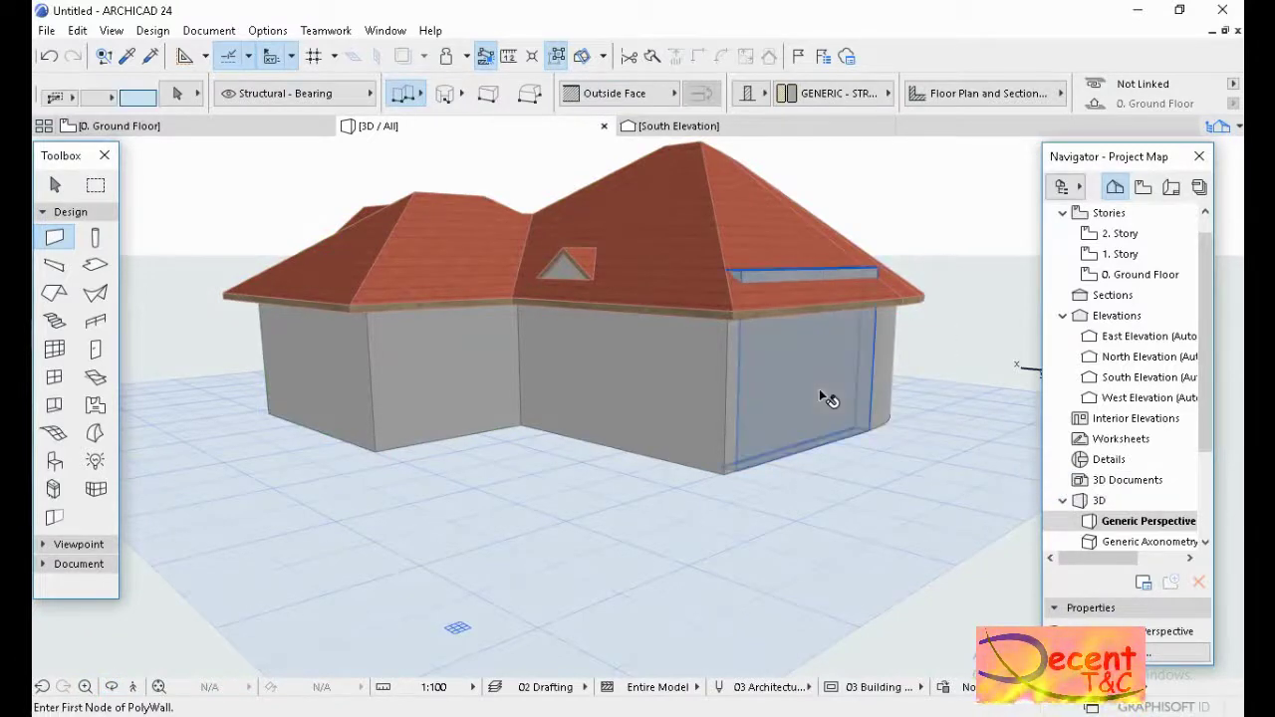
# Trim the wall still protruding through the roof beside the dormer side to the main roof, using the roof from the current selection.
pyautogui.keyDown('shift'); pyautogui.click(732, 220); pyautogui.keyUp('shift')
pyautogui.click(727, 225)
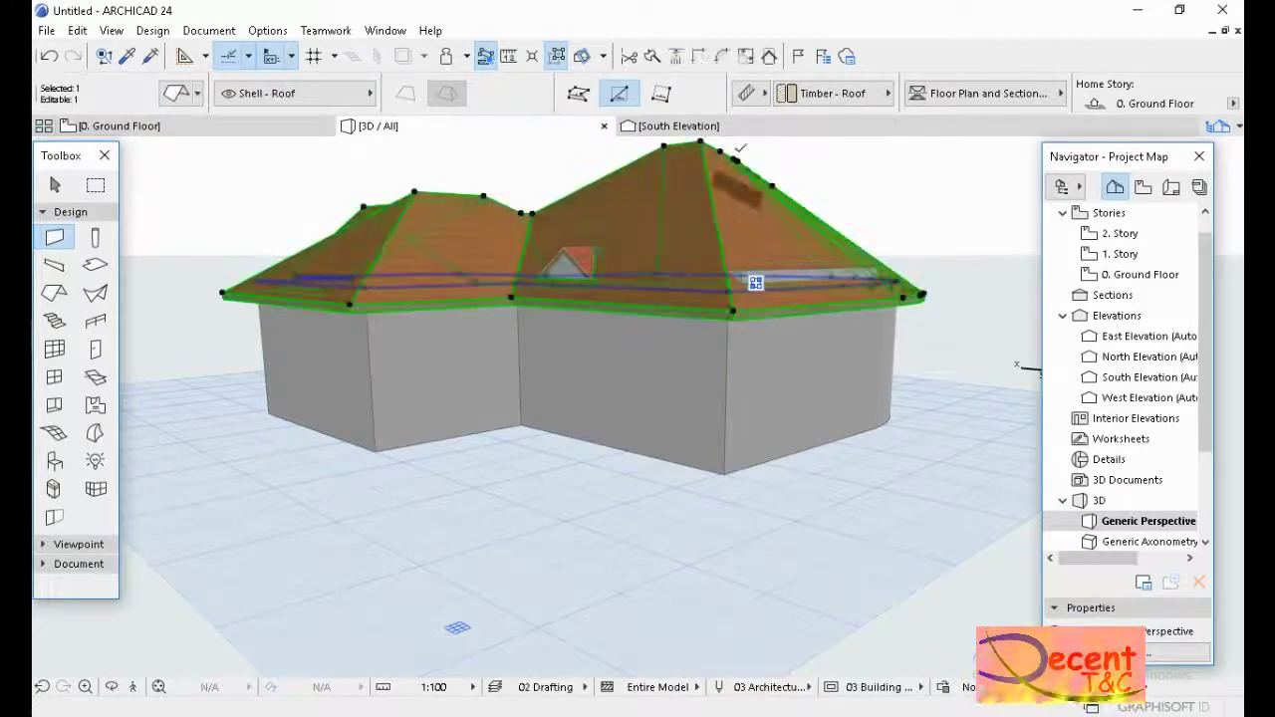
pyautogui.keyDown('shift'); pyautogui.click(796, 422); pyautogui.keyUp('shift')
pyautogui.click(773, 54)
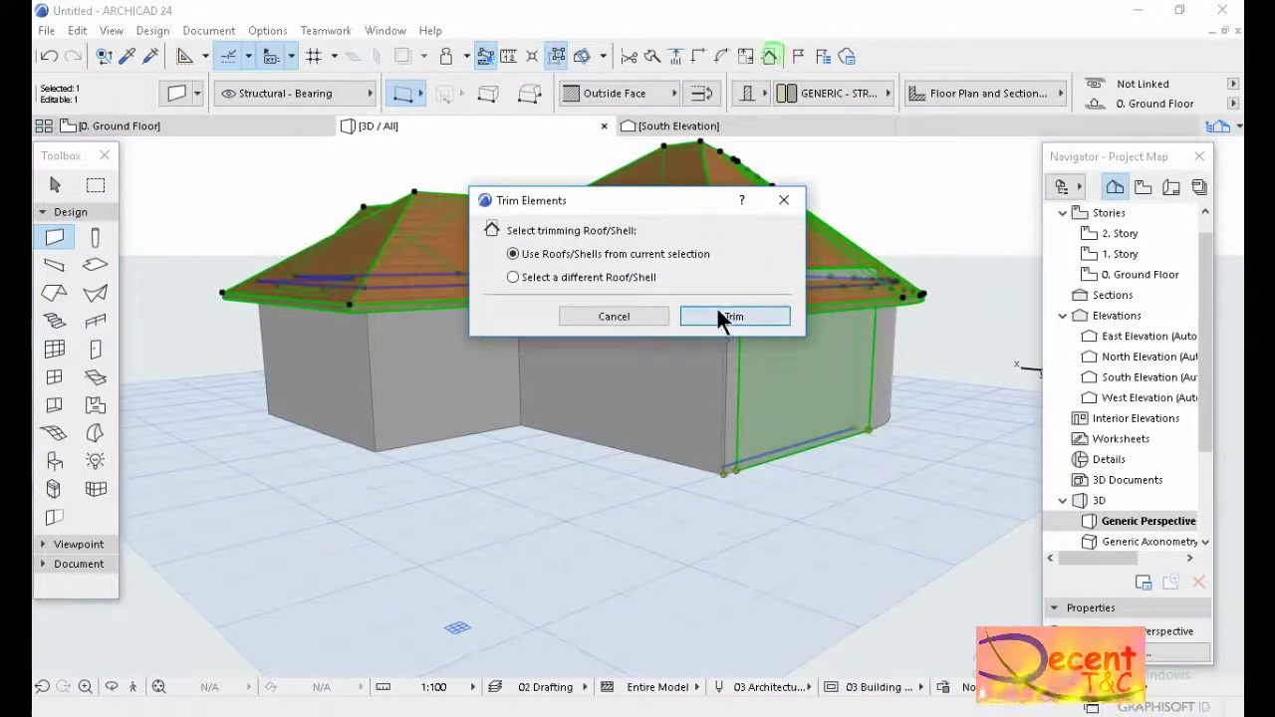
pyautogui.click(719, 317)
# Examine the trimmed walls and roof planes from beneath the building and from above the roof.
pyautogui.click(111, 687)
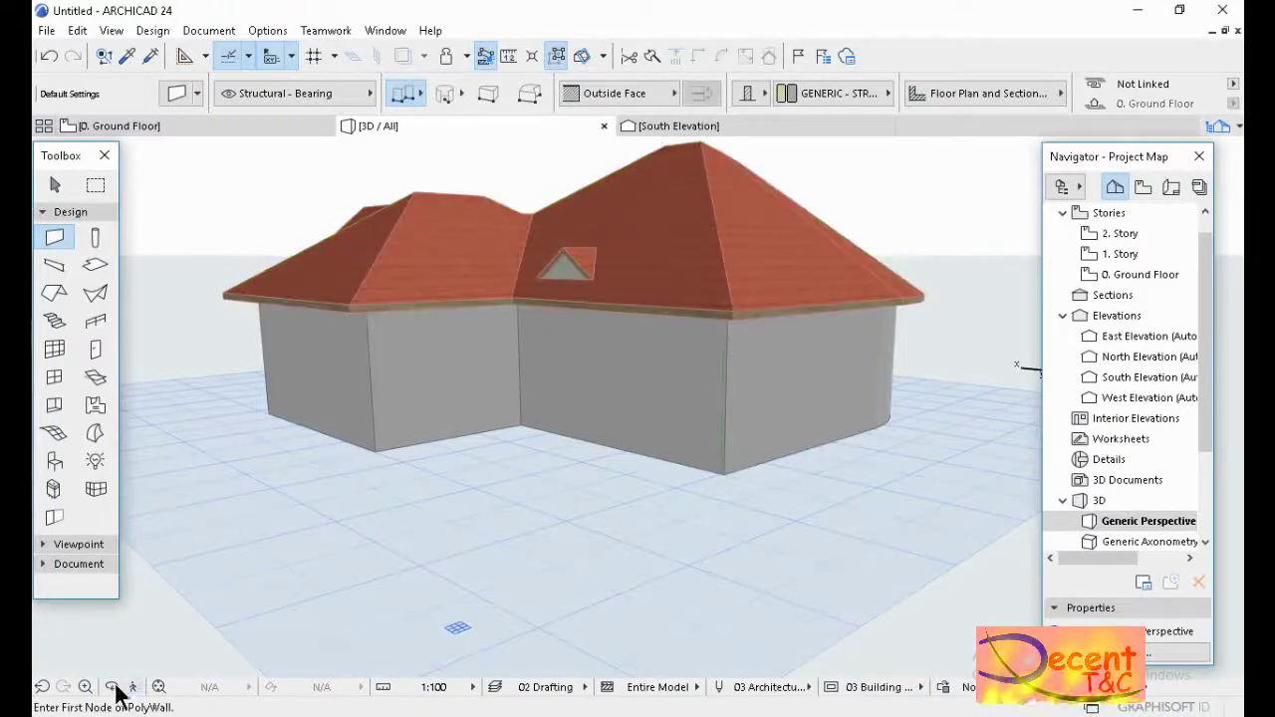
pyautogui.moveTo(612, 455); pyautogui.dragTo(709, 488)
pyautogui.scroll(10, 708, 488)
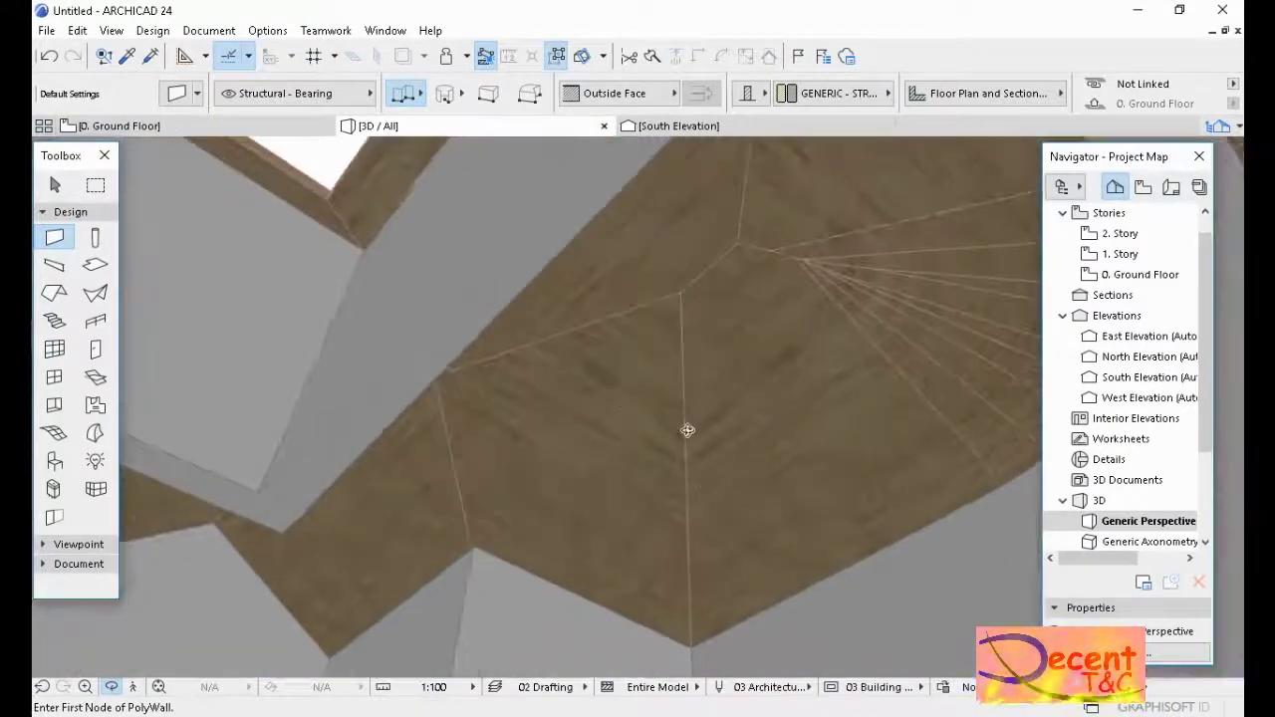
pyautogui.scroll(-10, 661, 356)
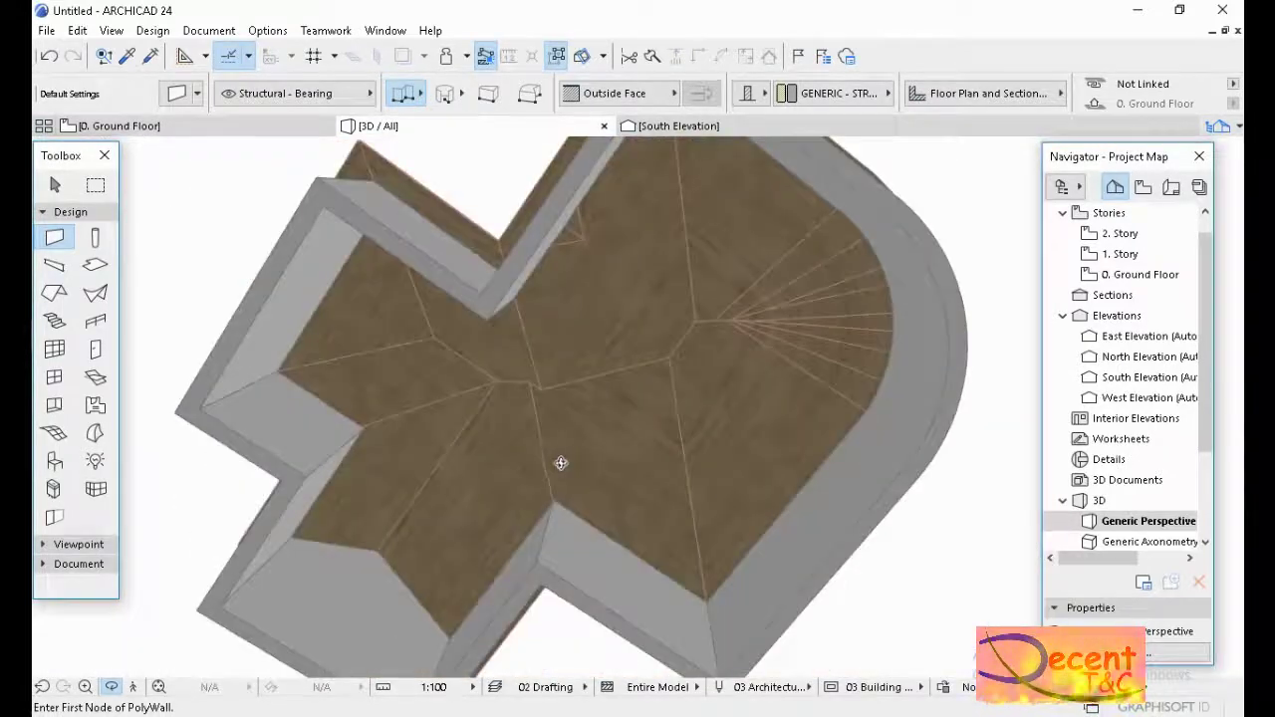
pyautogui.moveTo(561, 463); pyautogui.dragTo(610, 498)
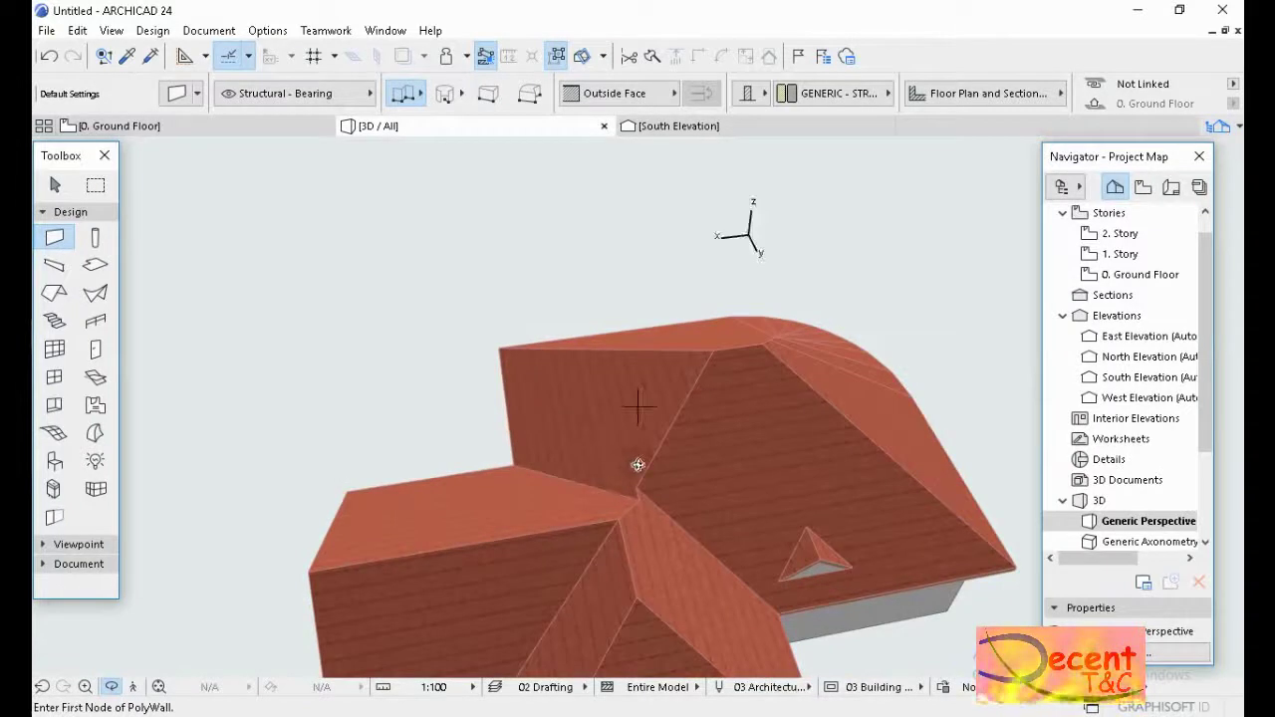